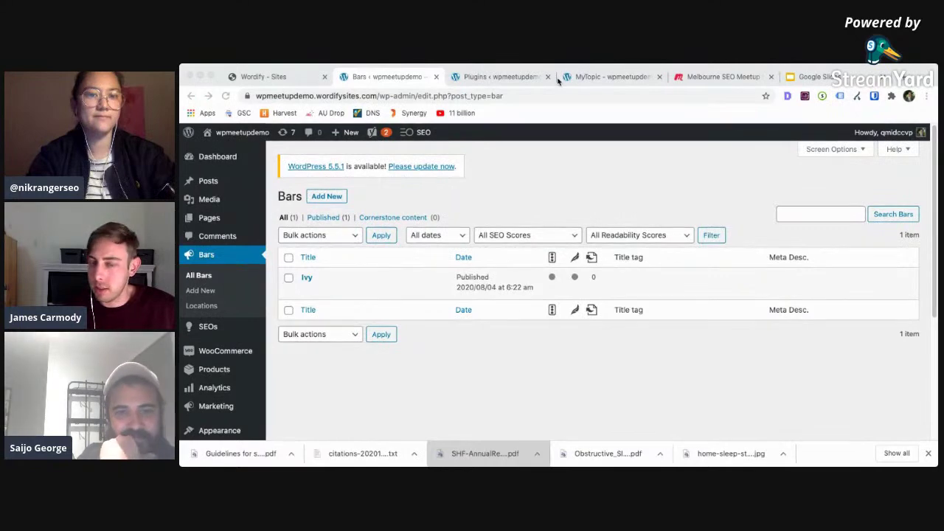
Enlarge the browser page zoom on the Bars post list to make it easier to read.
left_click(546, 367)
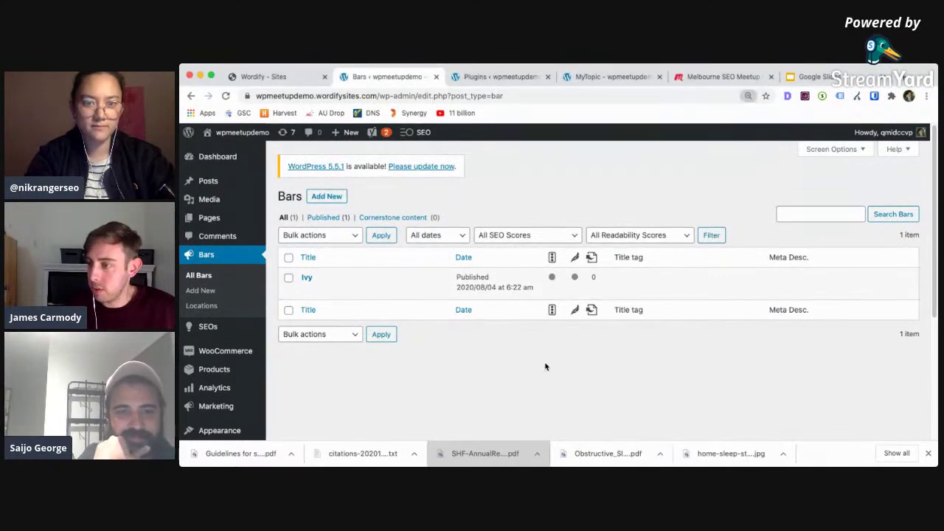
key("super+plus")
key("super+plus")
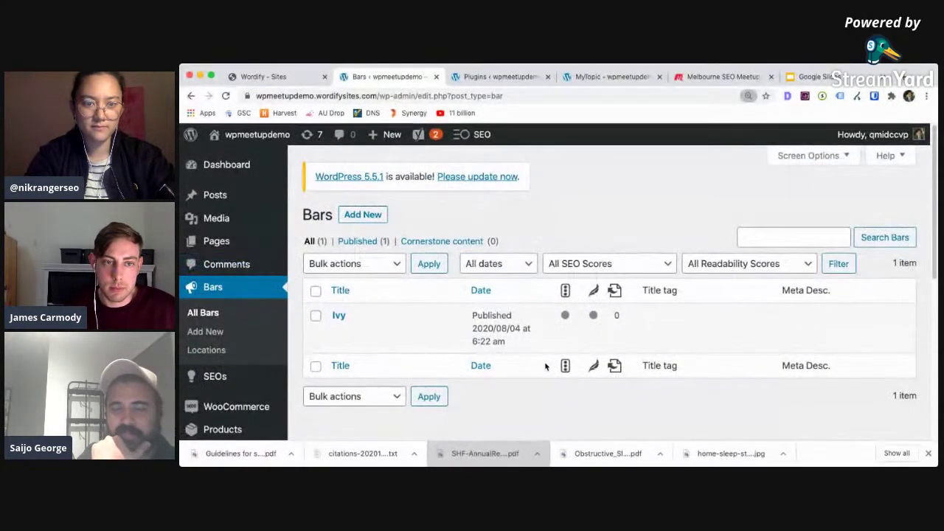
key("super+plus")
key("super+minus")
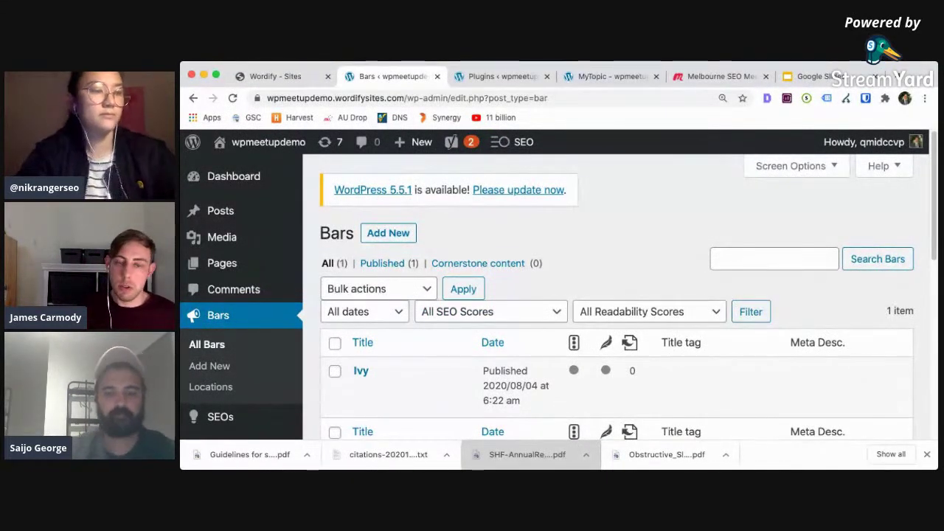
scroll(627, 231, "down", 10)
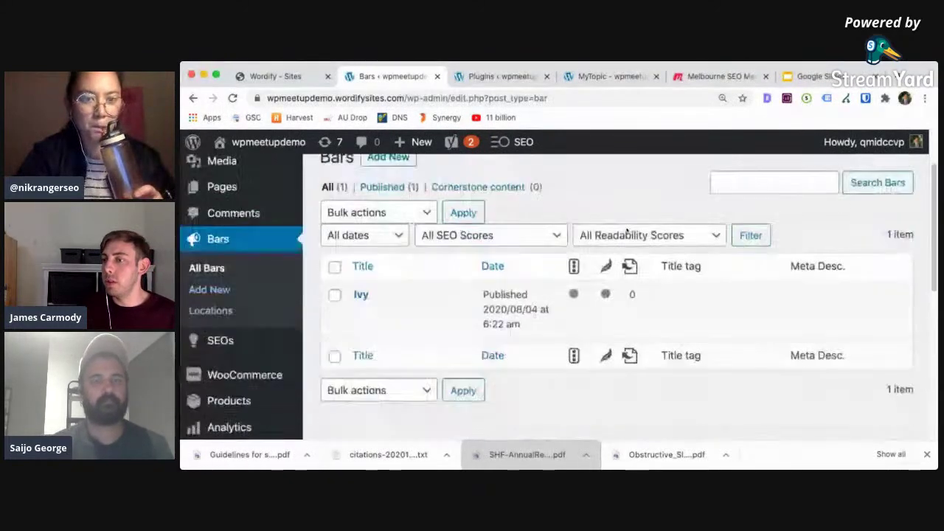
scroll(627, 230, "up", 10)
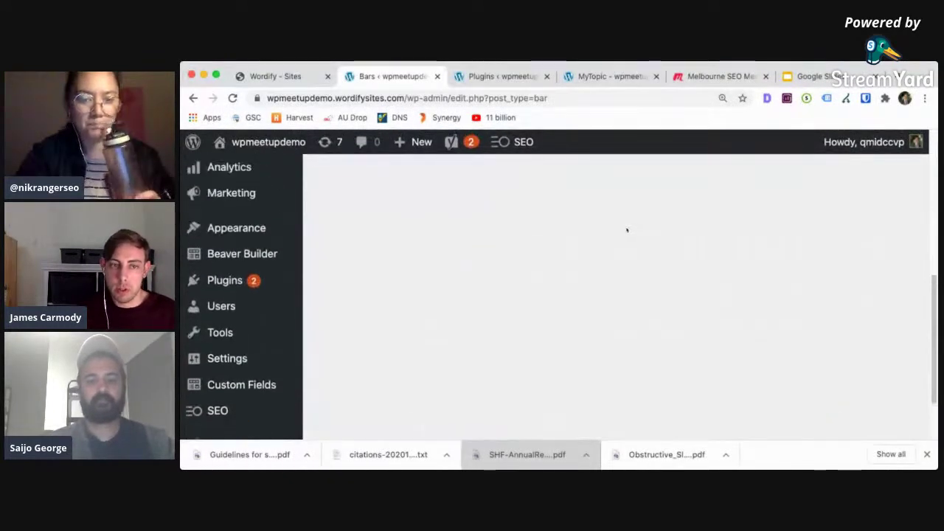
scroll(627, 230, "up", 2)
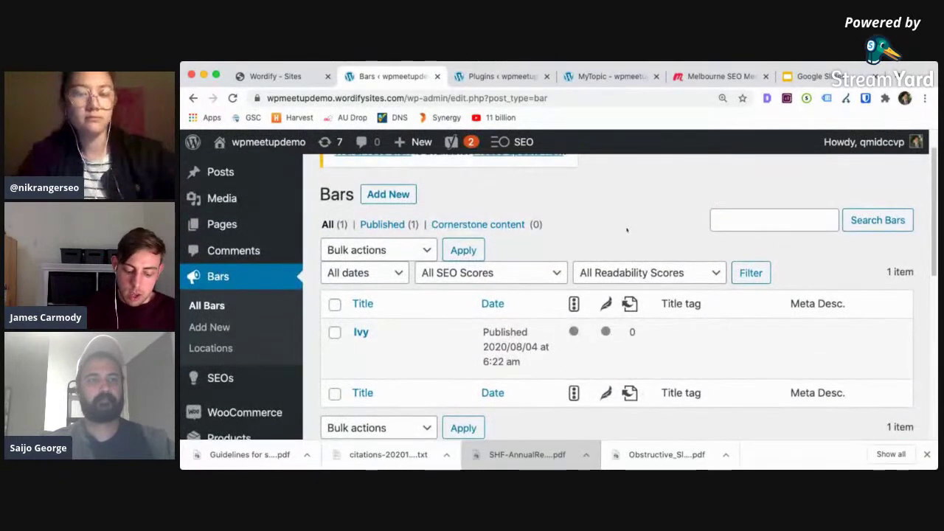
scroll(627, 230, "up", 2)
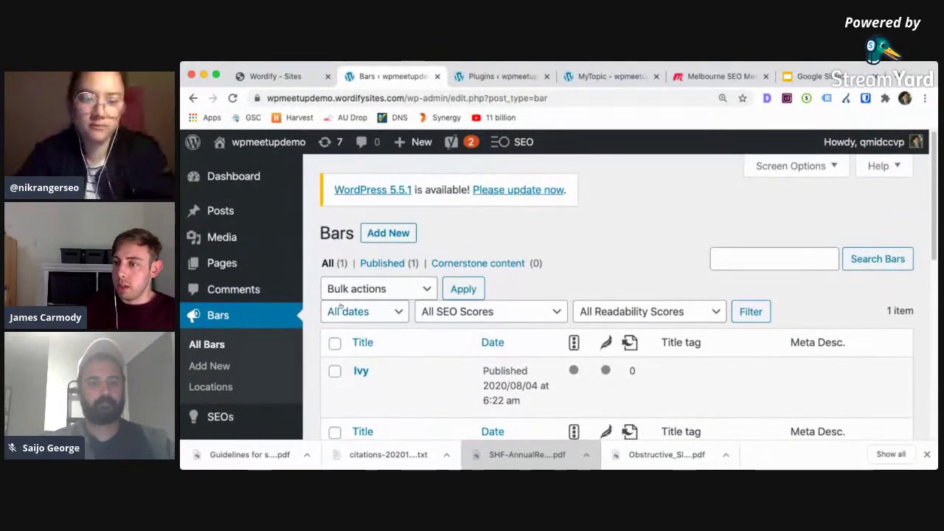
scroll(252, 324, "down", 2)
scroll(252, 324, "up", 2)
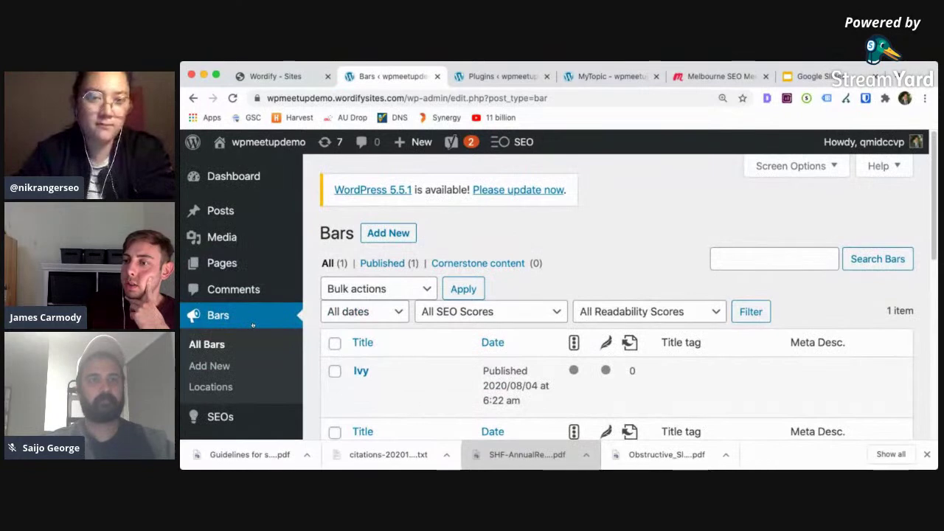
Open the Pods Admin page that lists the site's custom content types.
scroll(253, 325, "down", 2)
scroll(252, 327, "down", 5)
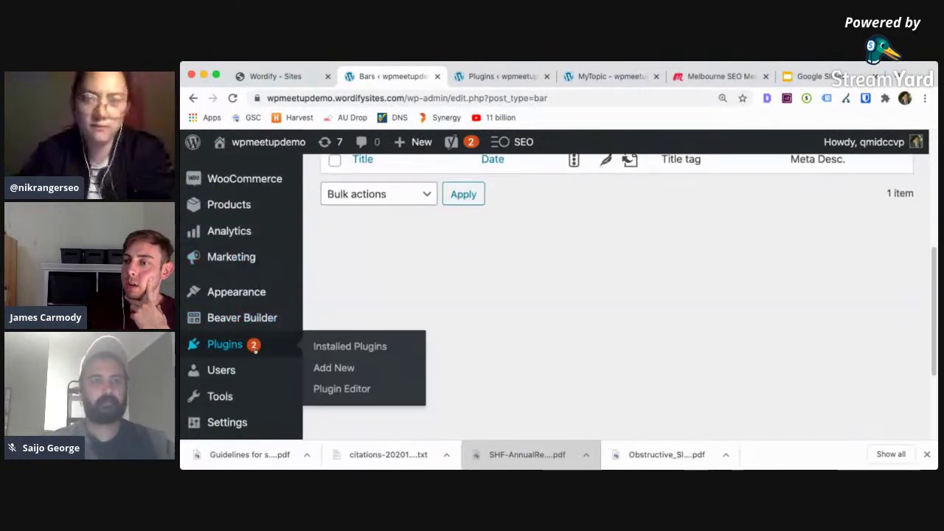
scroll(252, 353, "down", 1)
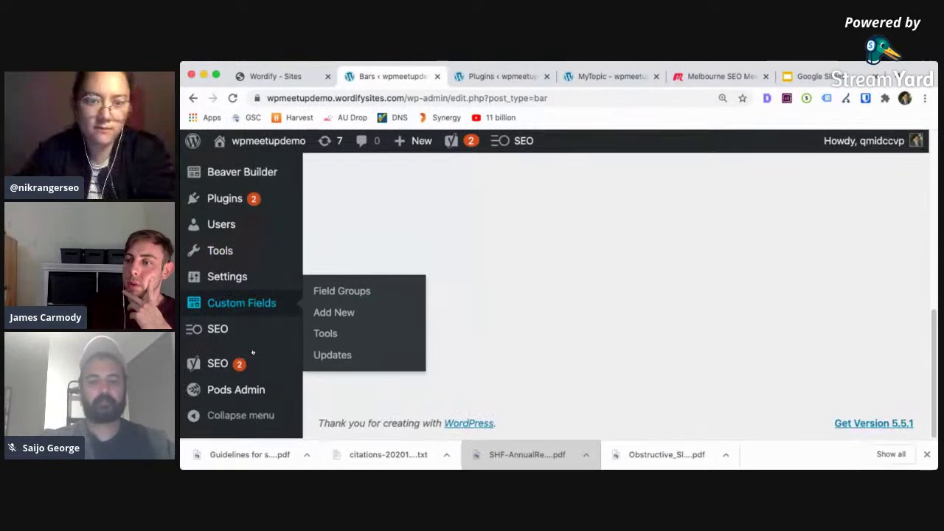
mouse_move(249, 394)
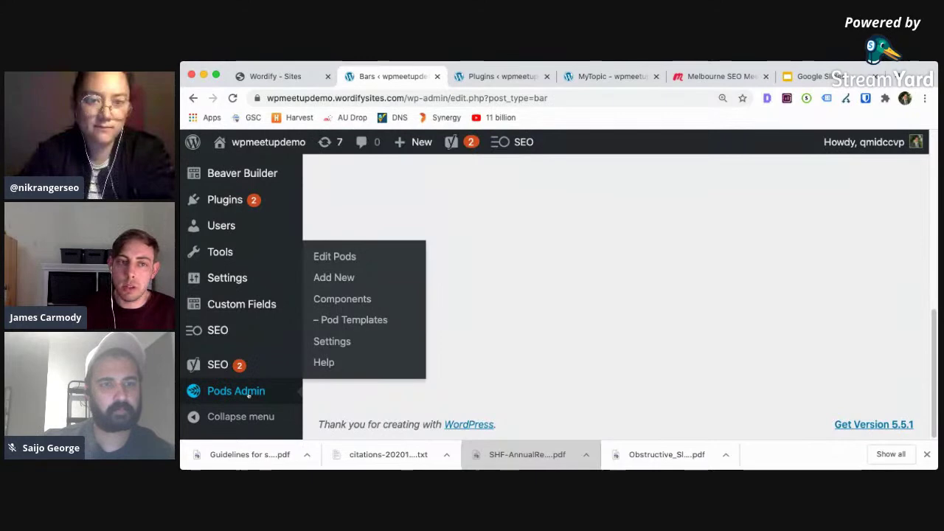
left_click(249, 394)
scroll(331, 347, "down", 5)
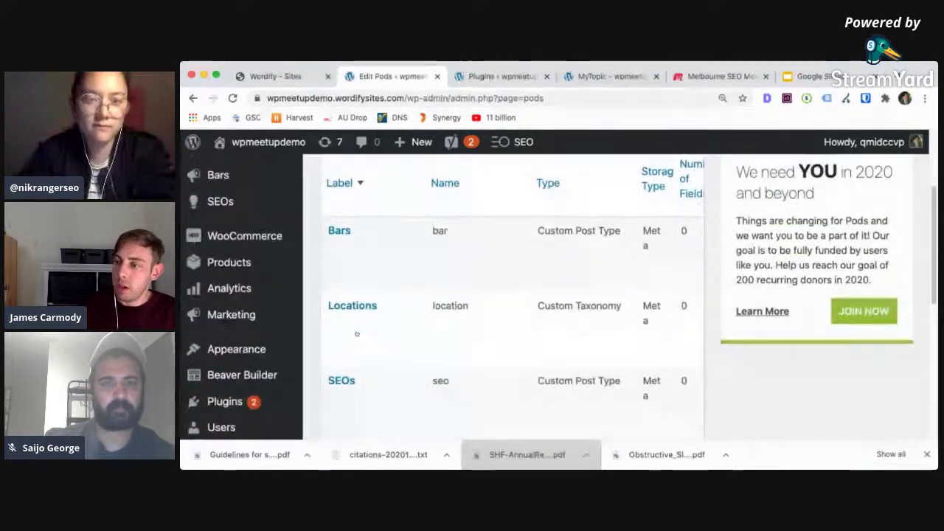
Examine the label and content type of the Bars, Locations and SEOs pods in the list.
mouse_move(218, 202)
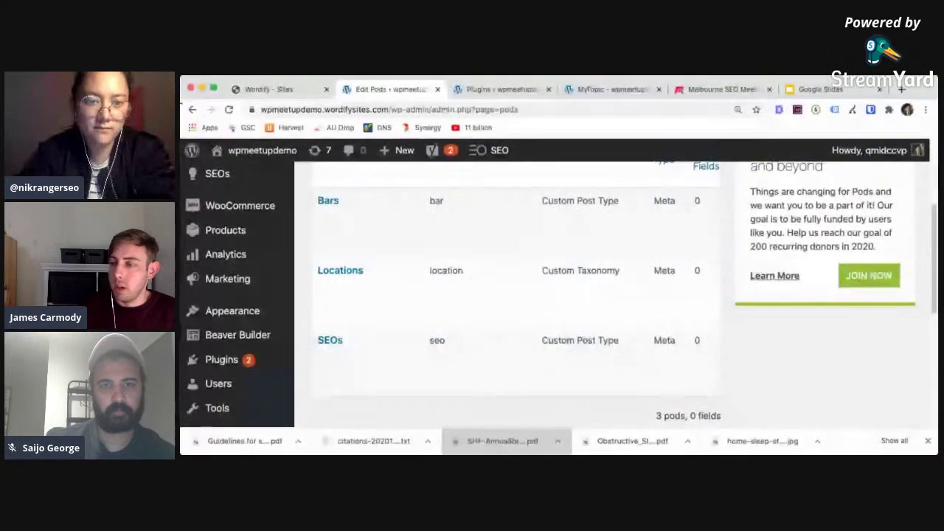
mouse_move(544, 270)
scroll(544, 269, "up", 3)
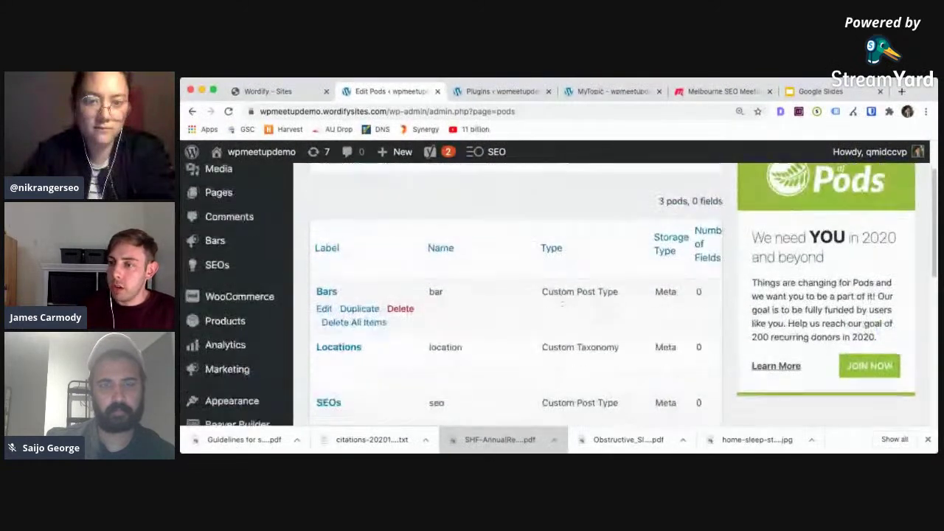
scroll(457, 270, "down", 2)
scroll(430, 270, "up", 1)
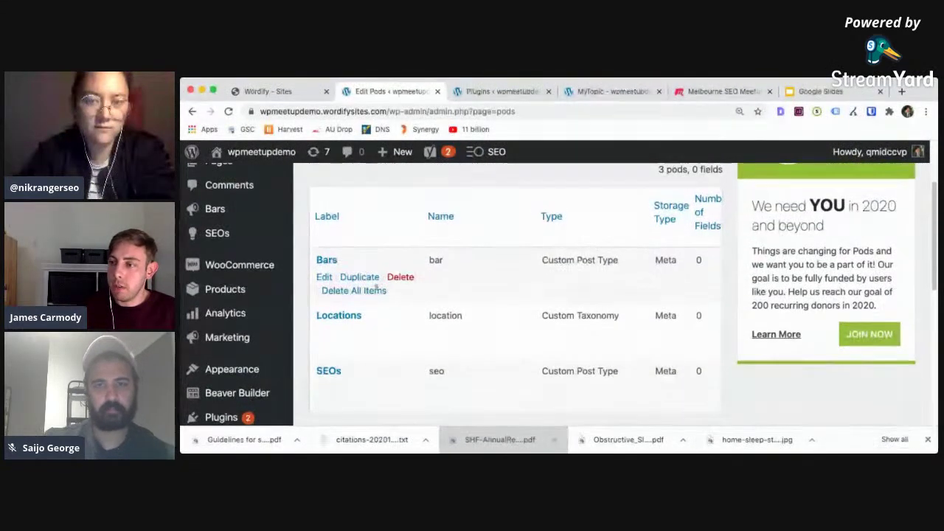
mouse_move(217, 233)
mouse_move(222, 213)
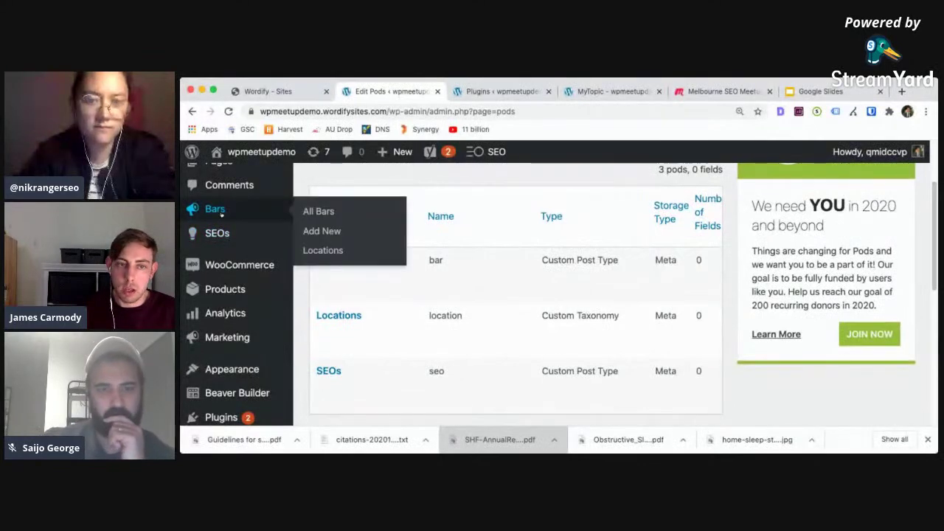
mouse_move(369, 313)
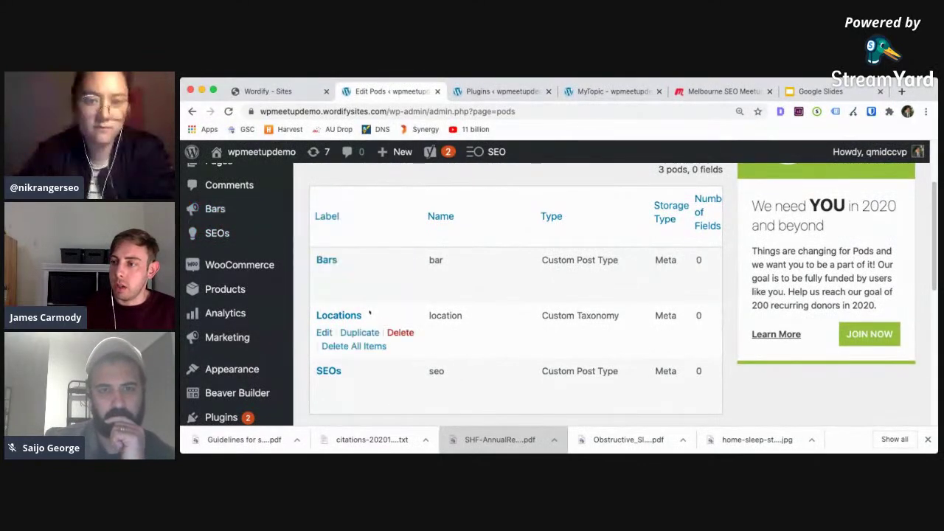
mouse_move(333, 379)
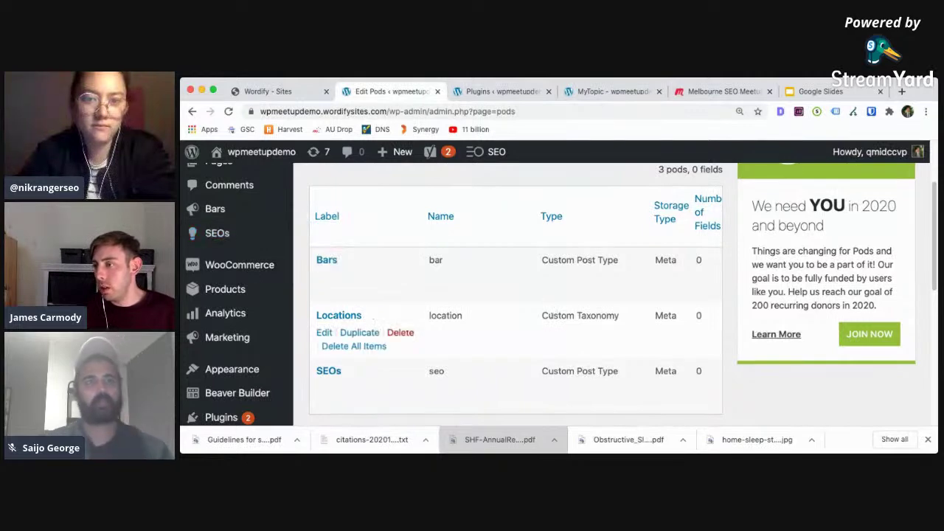
left_click_drag(543, 316, 618, 315)
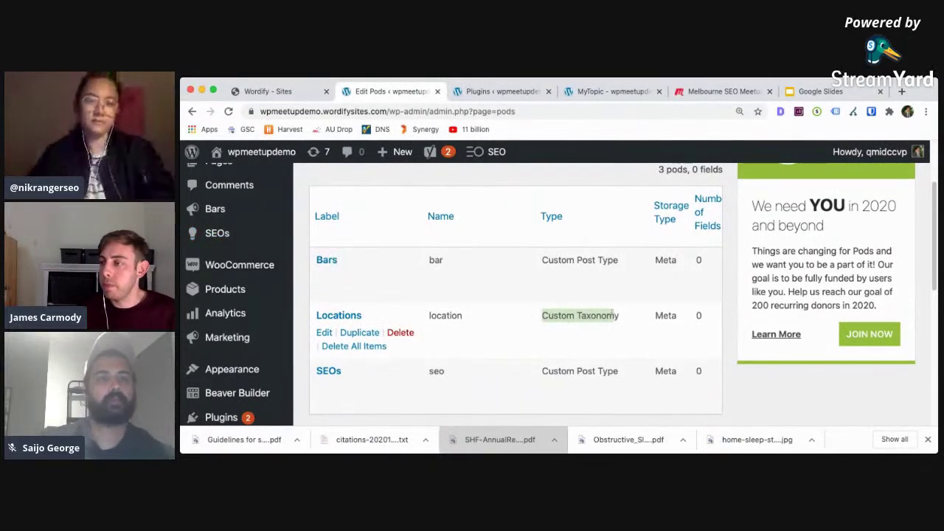
left_click(538, 319)
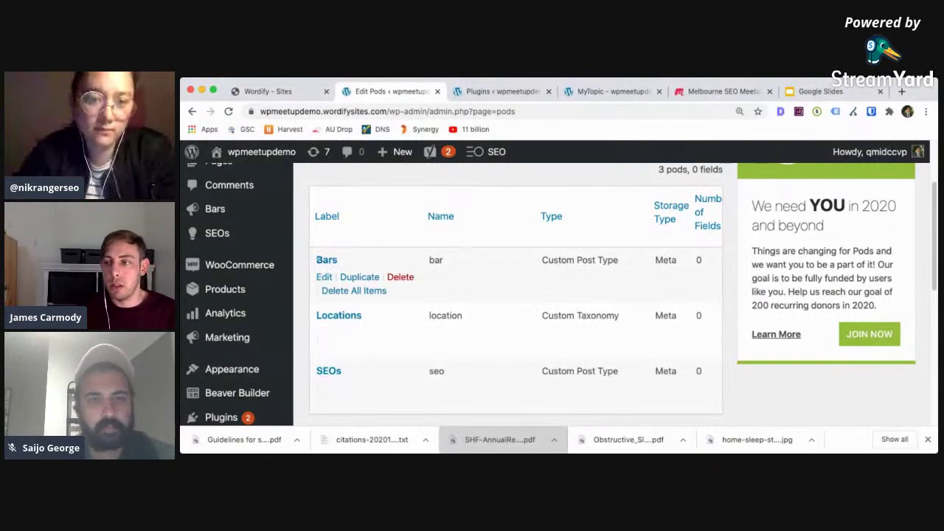
Review the Bars post list with its Ivy entry and the Locations taxonomy page belonging to Bars.
left_click(234, 214)
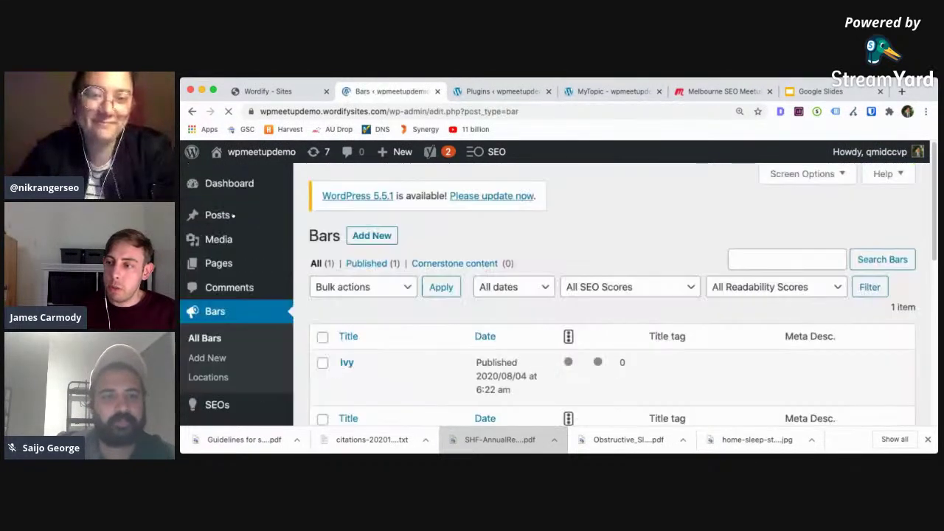
scroll(419, 313, "down", 2)
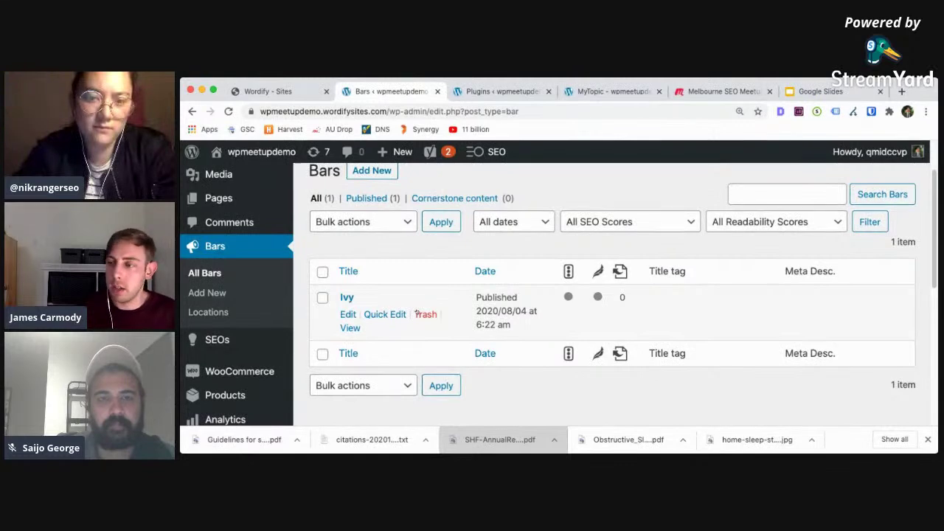
scroll(425, 308, "down", 1)
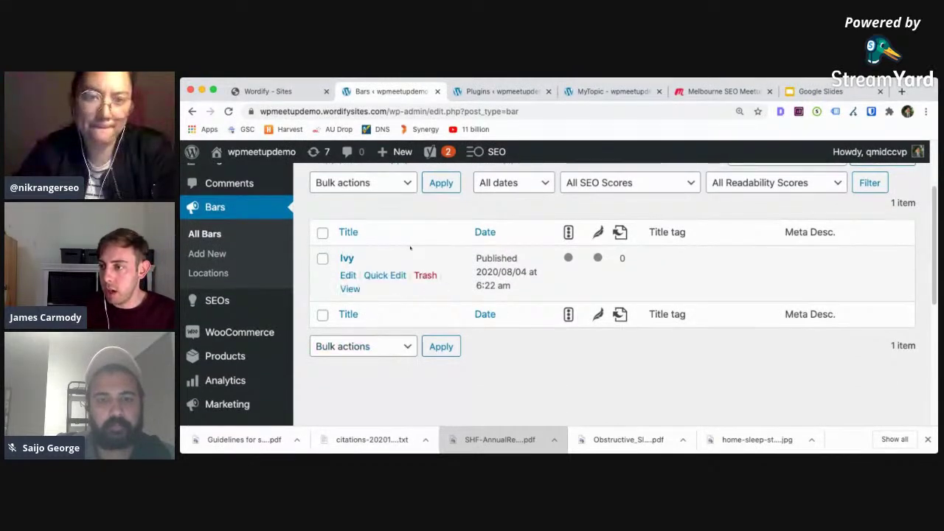
scroll(361, 273, "up", 2)
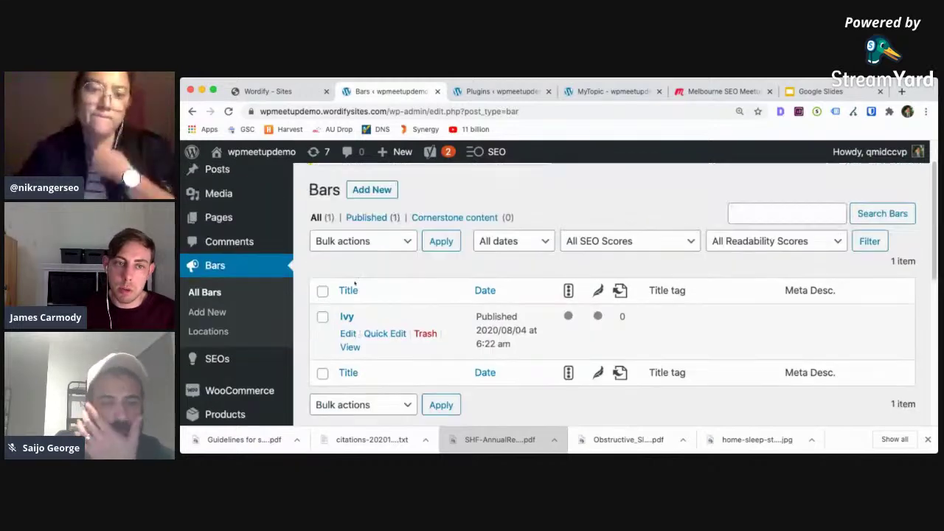
scroll(366, 312, "down", 1)
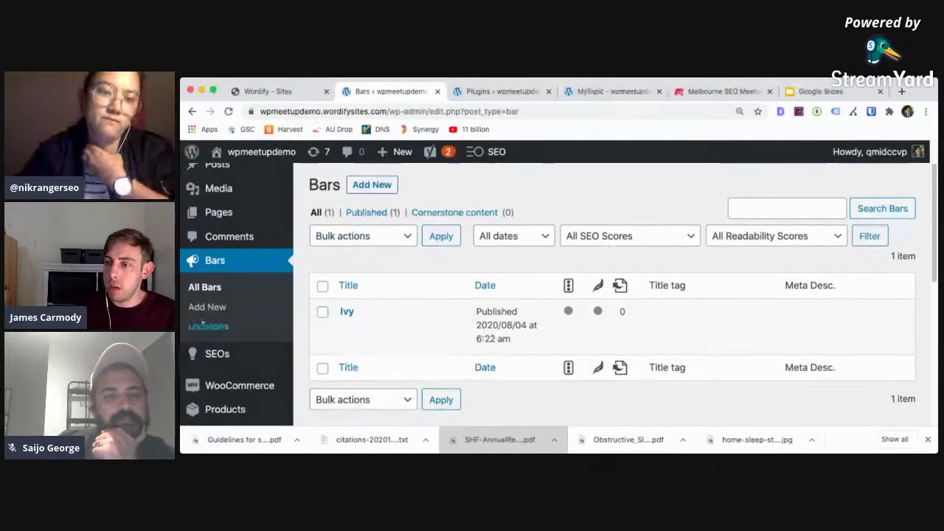
left_click(219, 330)
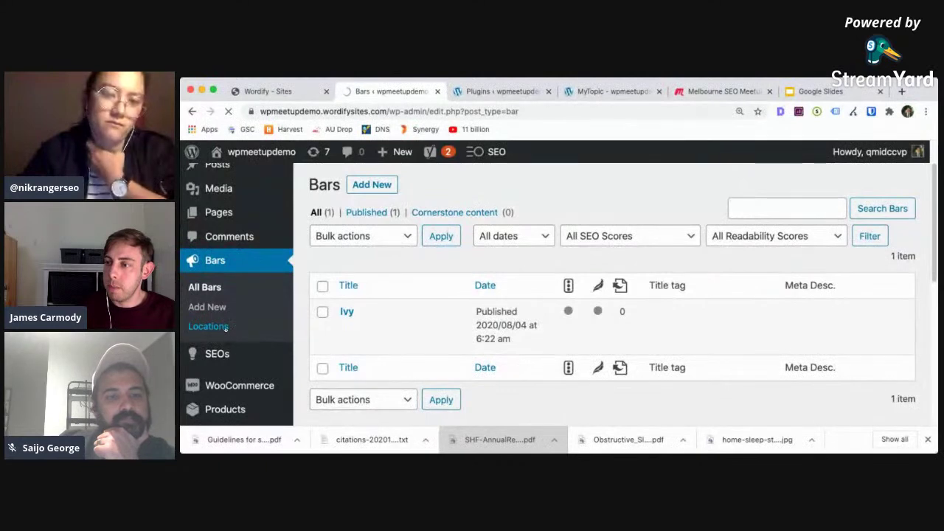
scroll(604, 230, "down", 3)
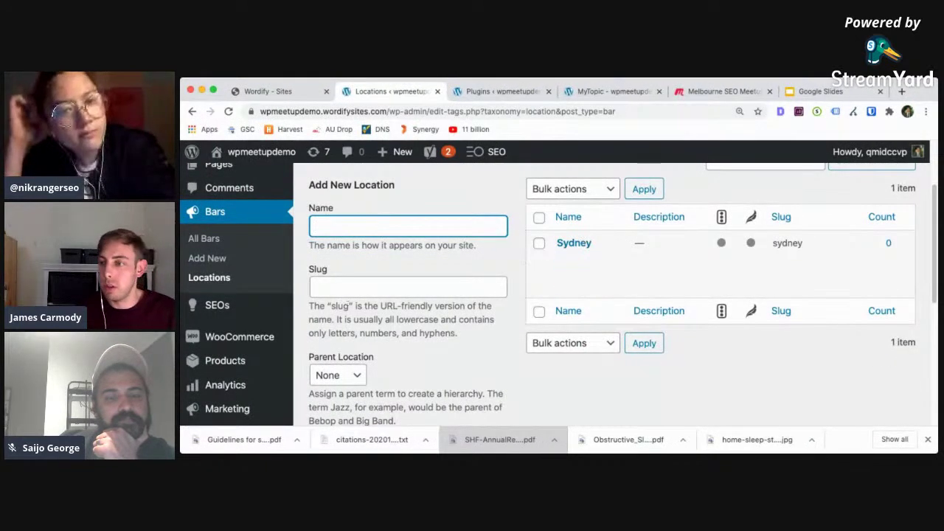
Return to the Manage Pods page and start adding a new pod.
scroll(236, 361, "down", 6)
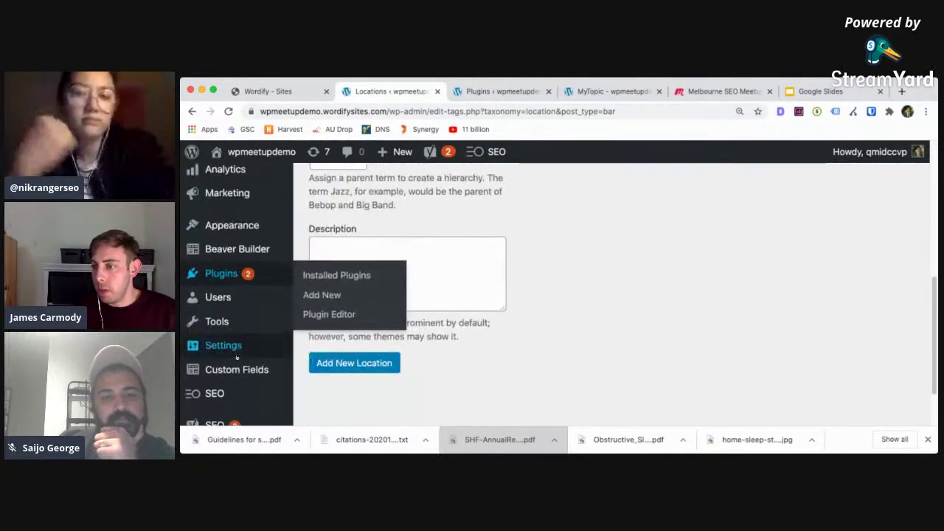
scroll(237, 357, "down", 3)
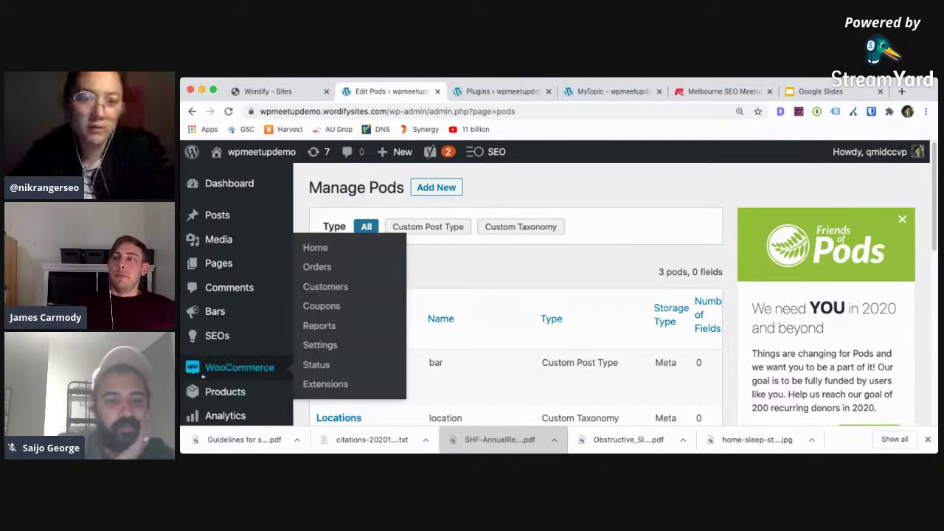
left_click(436, 189)
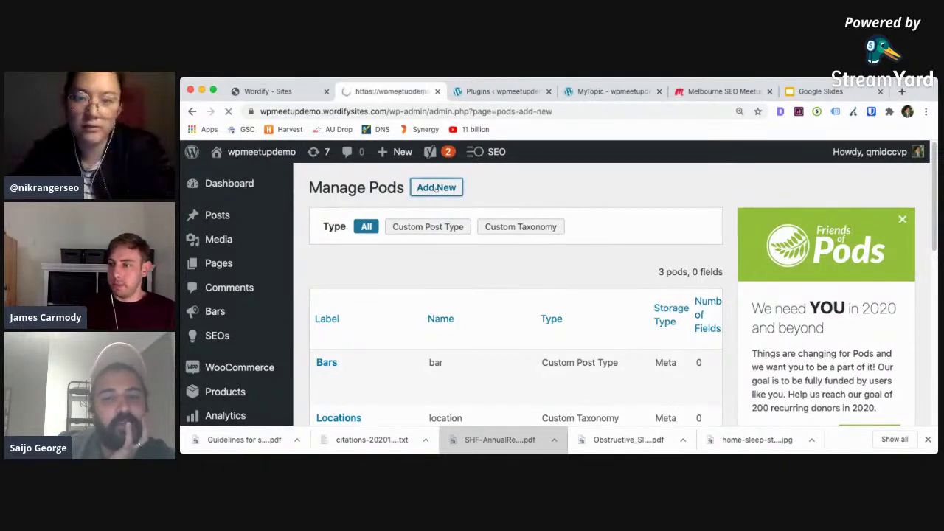
scroll(434, 250, "down", 2)
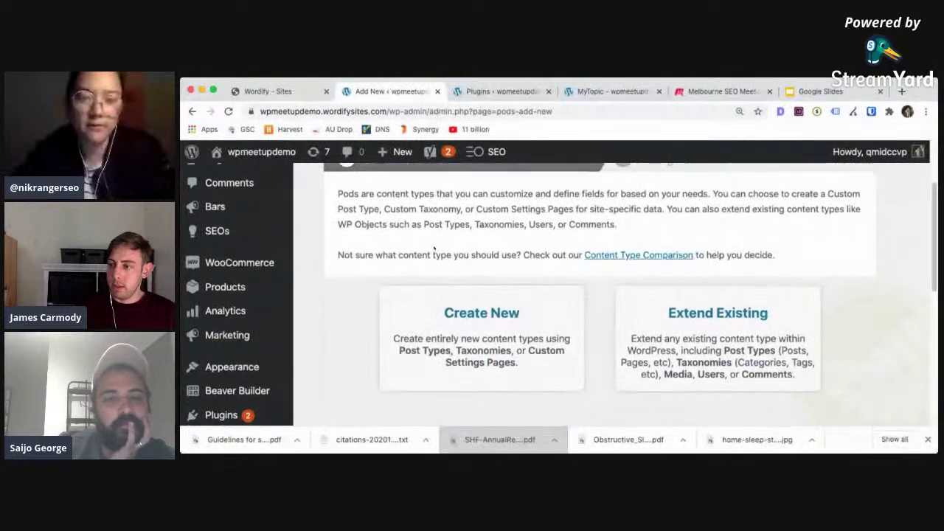
scroll(434, 248, "up", 3)
scroll(434, 247, "down", 1)
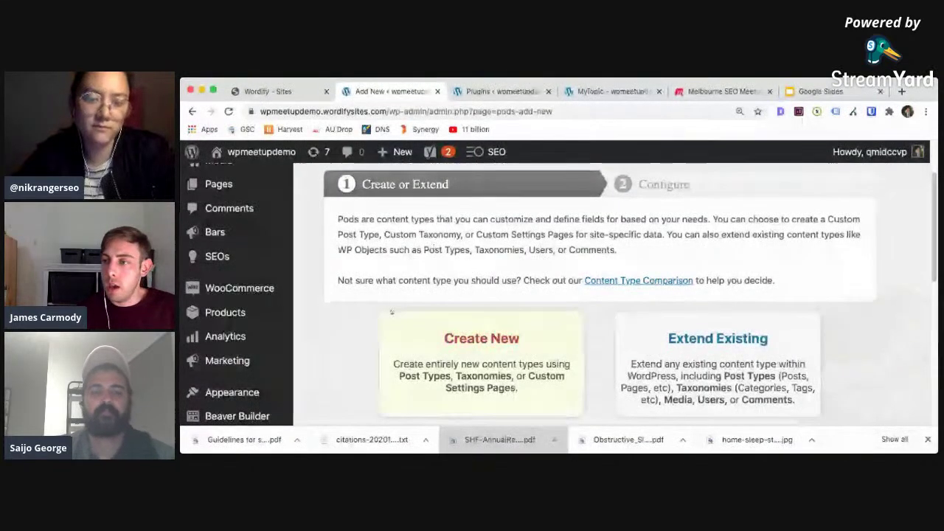
Choose to create an entirely new content type for the pod and go to its Content Type setting.
mouse_move(240, 313)
scroll(241, 312, "down", 1)
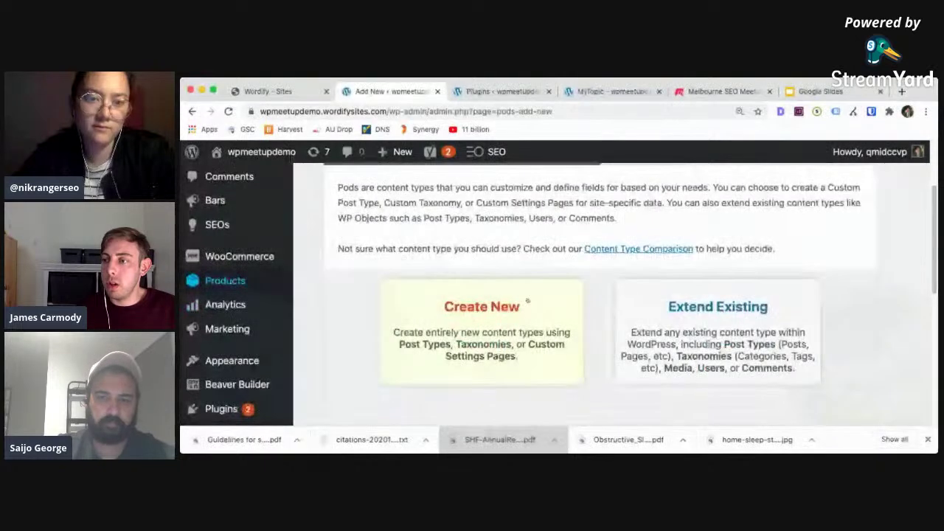
mouse_move(295, 204)
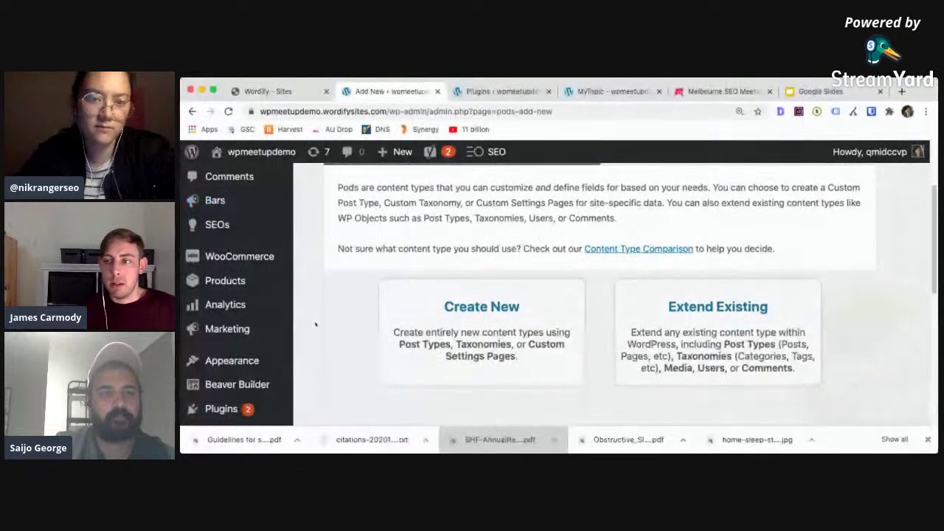
left_click(399, 294)
scroll(500, 278, "down", 2)
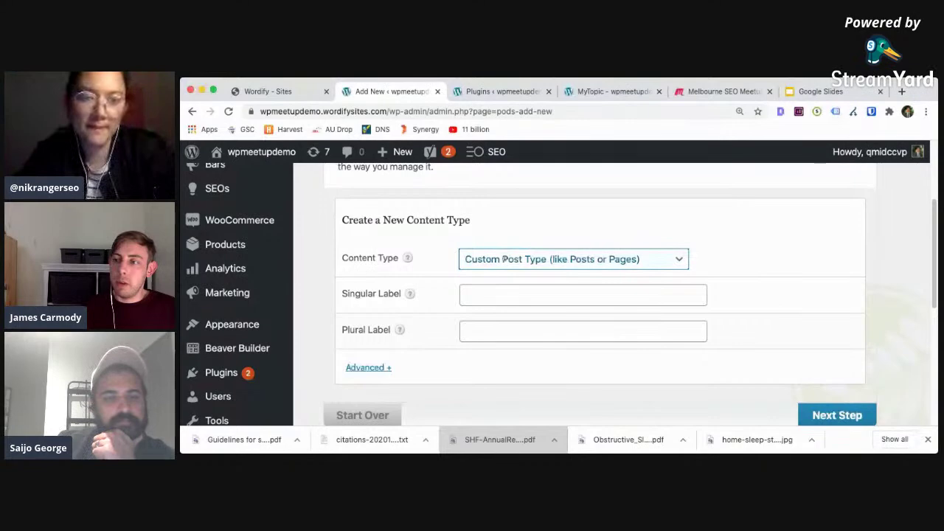
Set the new custom post type's singular label to Venue and its plural label to Venues.
scroll(504, 259, "up", 1)
mouse_move(215, 204)
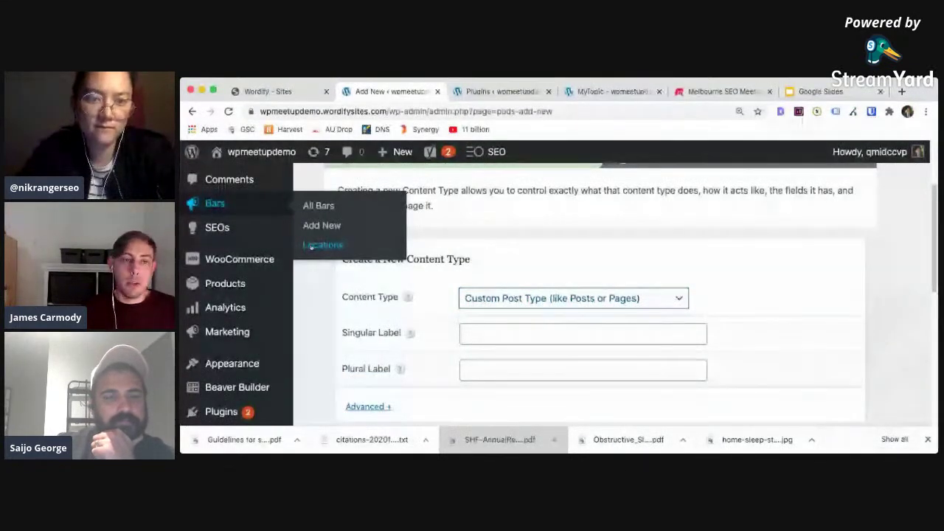
scroll(325, 258, "down", 1)
left_click(526, 289)
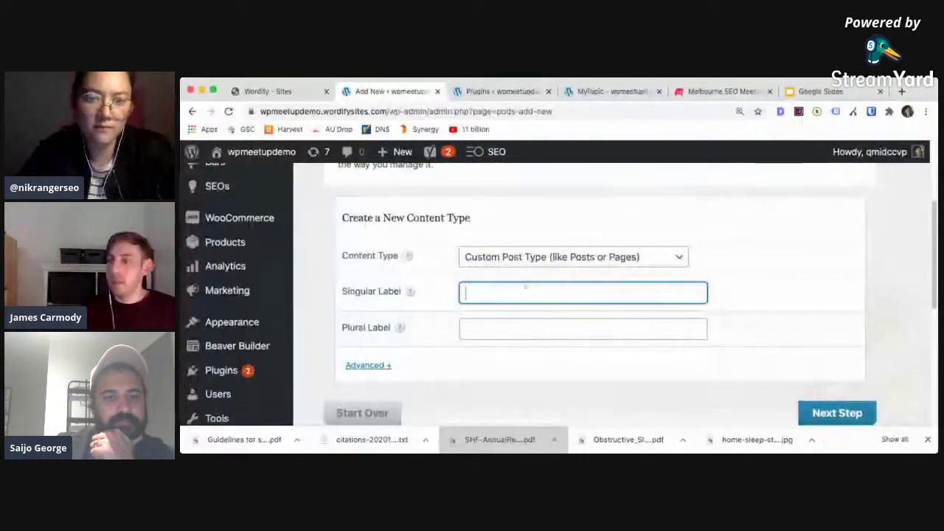
type("Vrn")
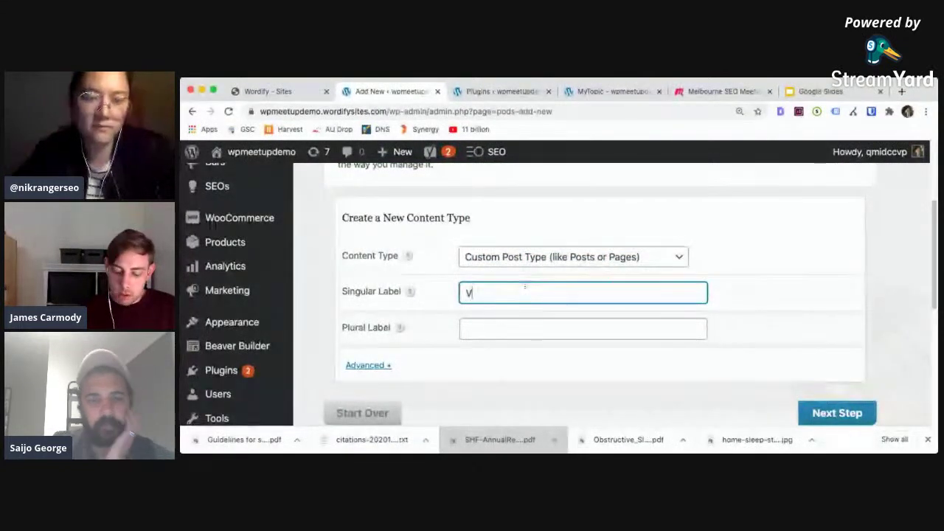
key("BackSpace")
key("BackSpace")
type("enue")
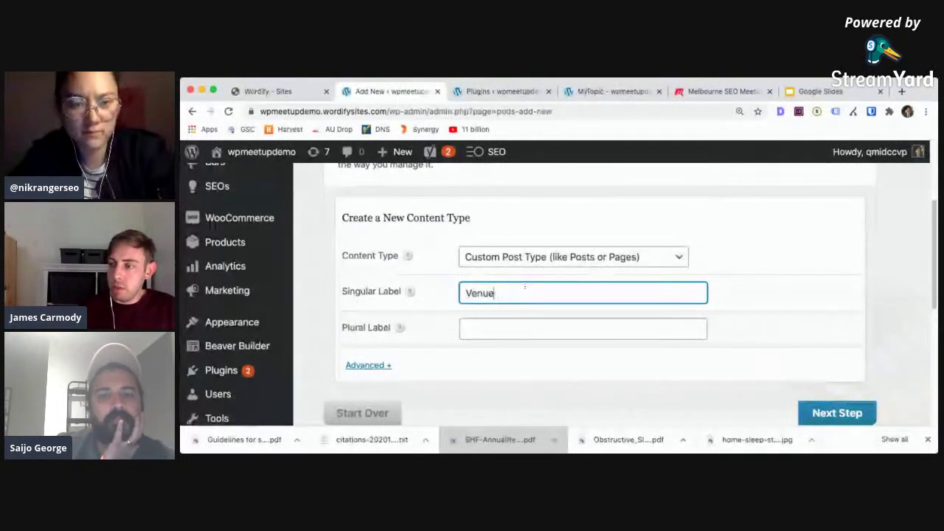
left_click(520, 327)
type("Venu")
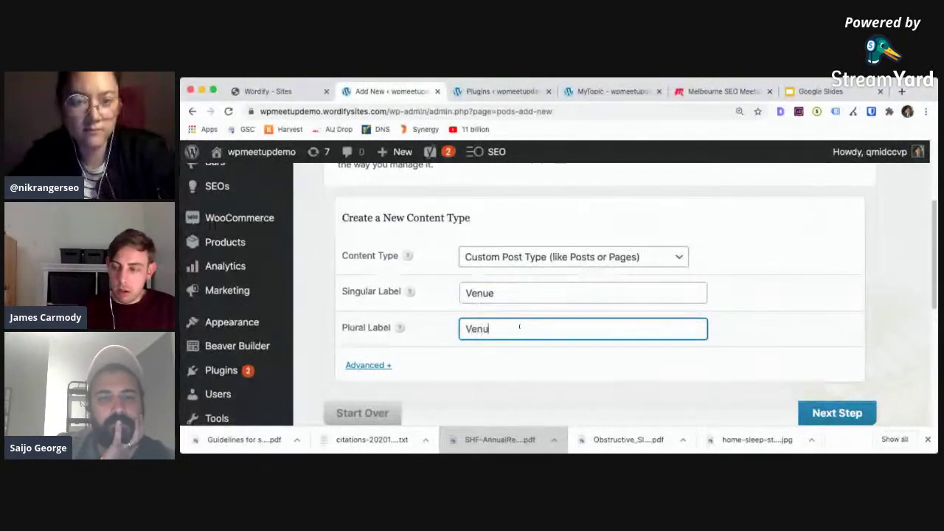
type("es")
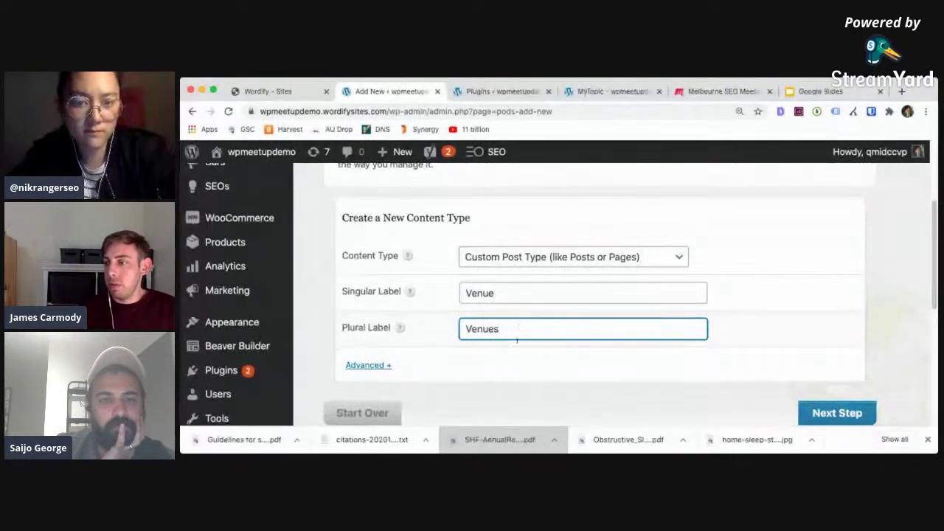
Show the advanced options of the new content type, read the Pod Name help and go to the Pod Name field.
scroll(803, 404, "down", 1)
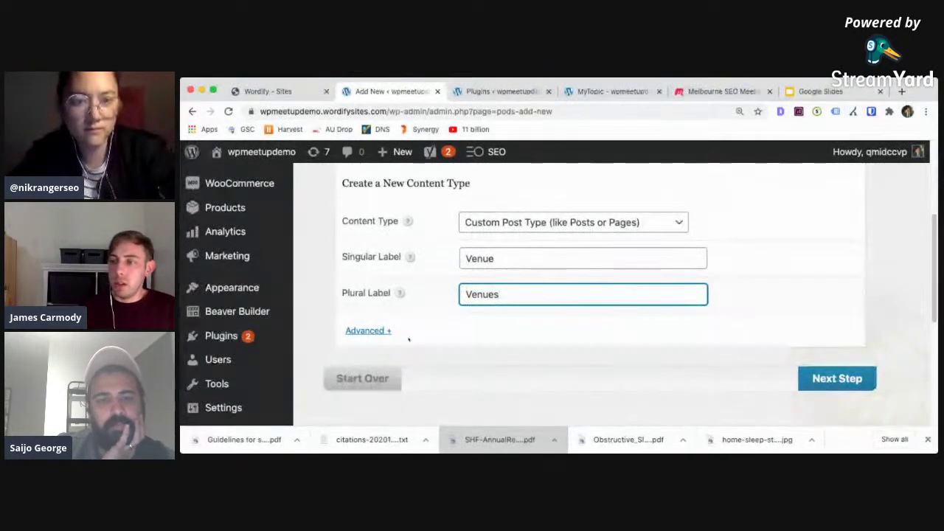
scroll(442, 332, "down", 1)
left_click(366, 308)
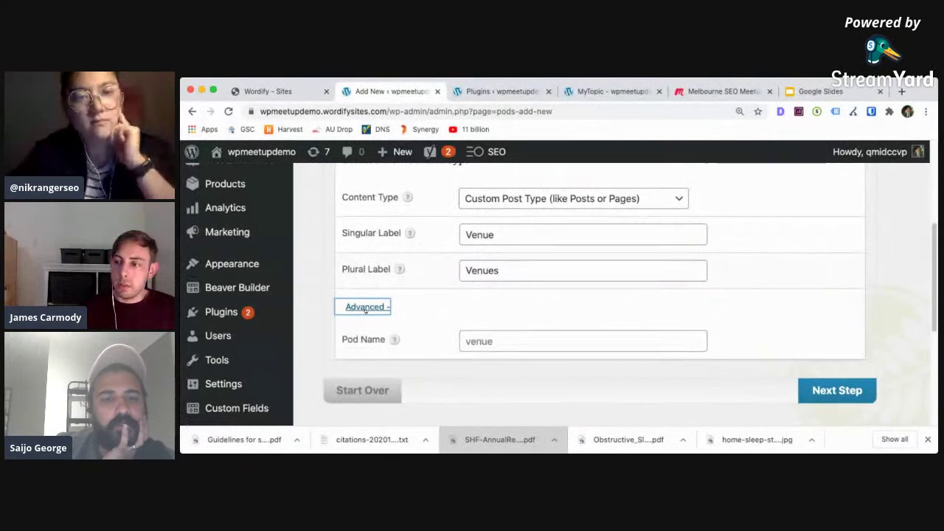
mouse_move(390, 343)
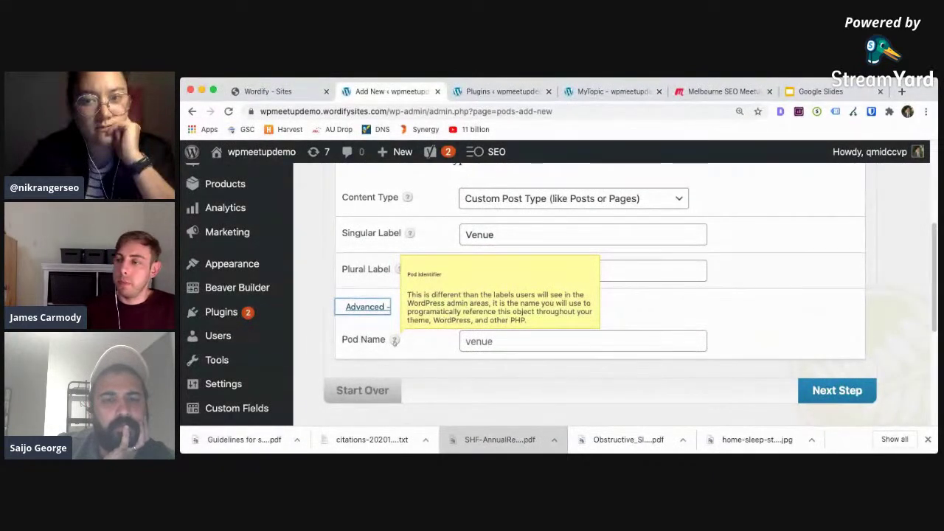
left_click(521, 341)
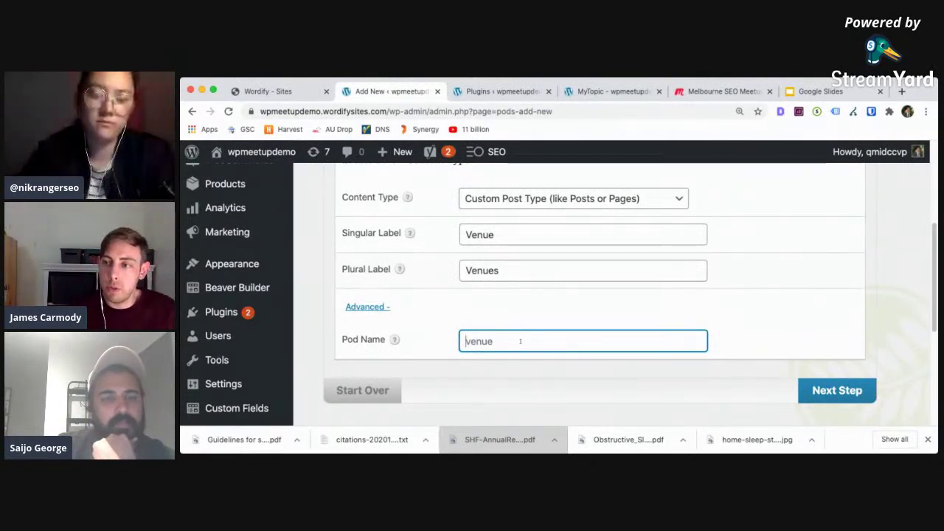
Look over the Bars post list in a separate browser tab and return to the Add New Pod form.
scroll(478, 253, "up", 3)
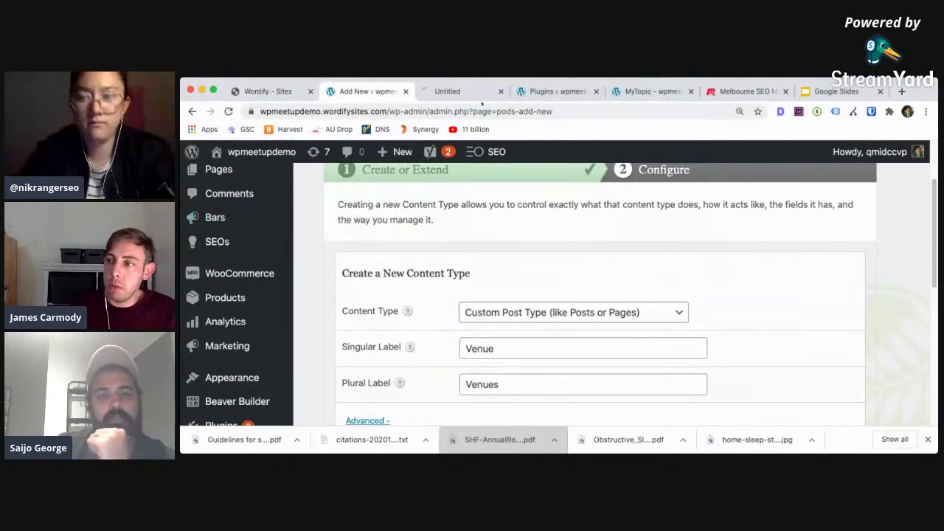
key("ctrl+Tab")
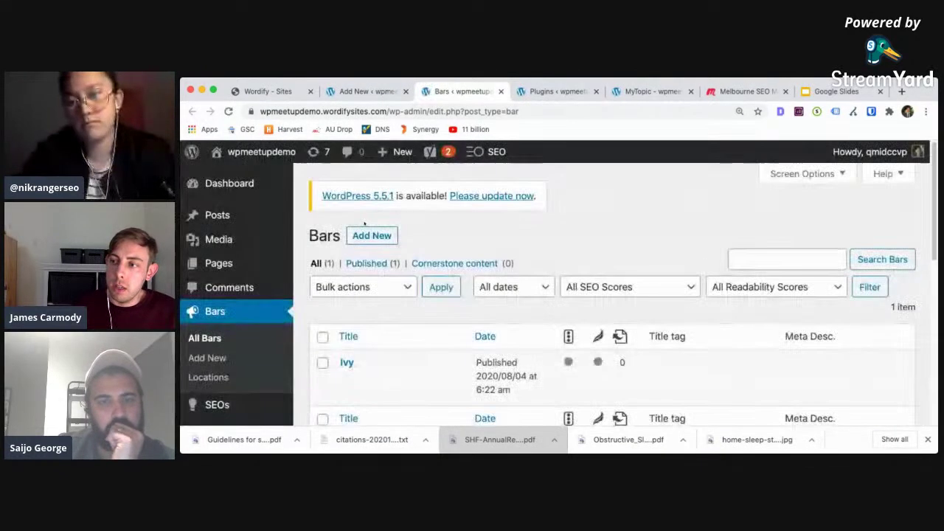
scroll(358, 250, "down", 1)
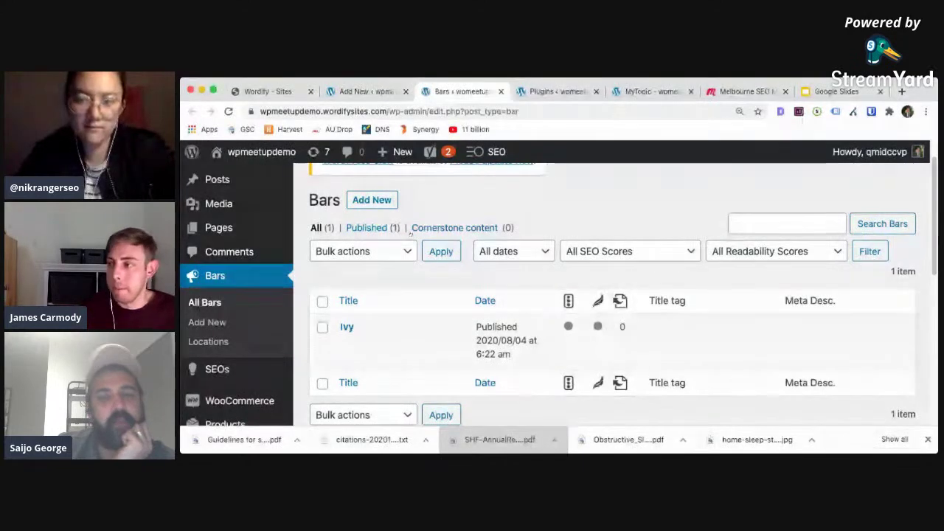
scroll(399, 221, "down", 4)
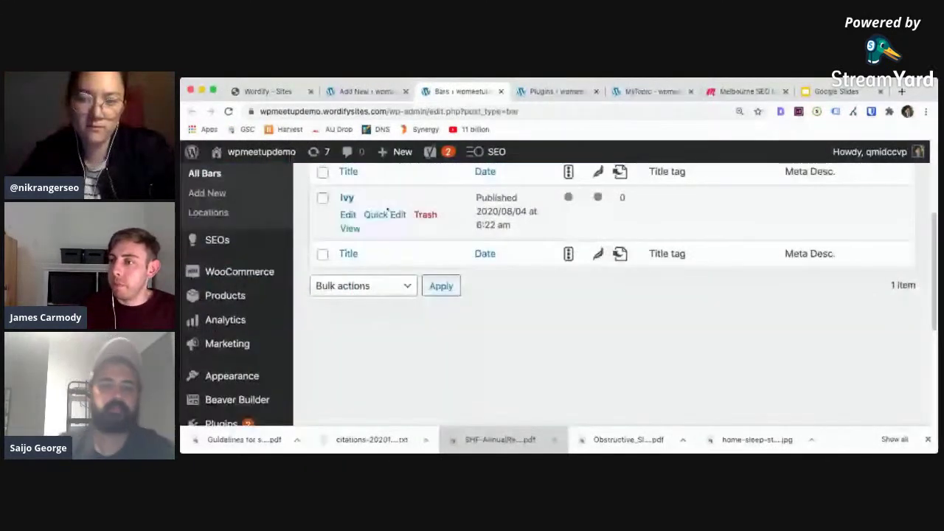
scroll(388, 212, "up", 1)
left_click(366, 91)
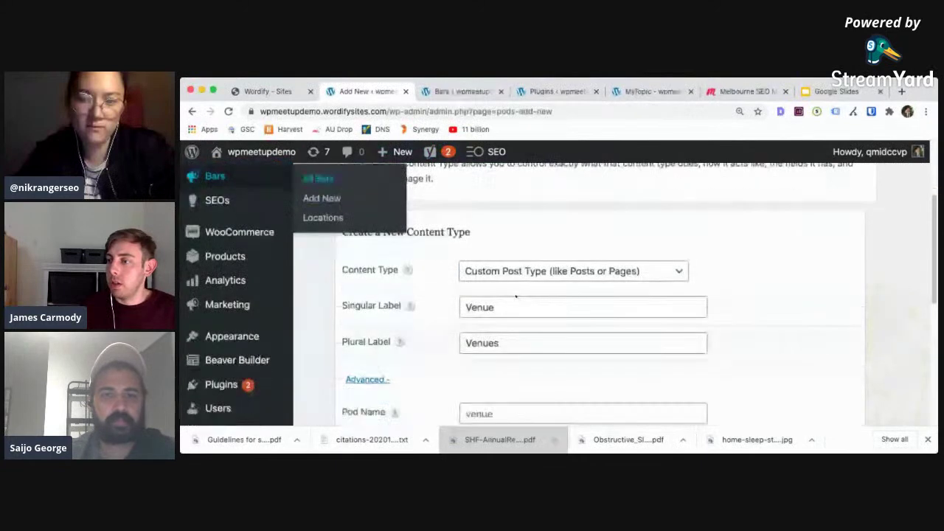
Change the singular label to Cafe and the plural label to Cafes.
double_click(501, 305)
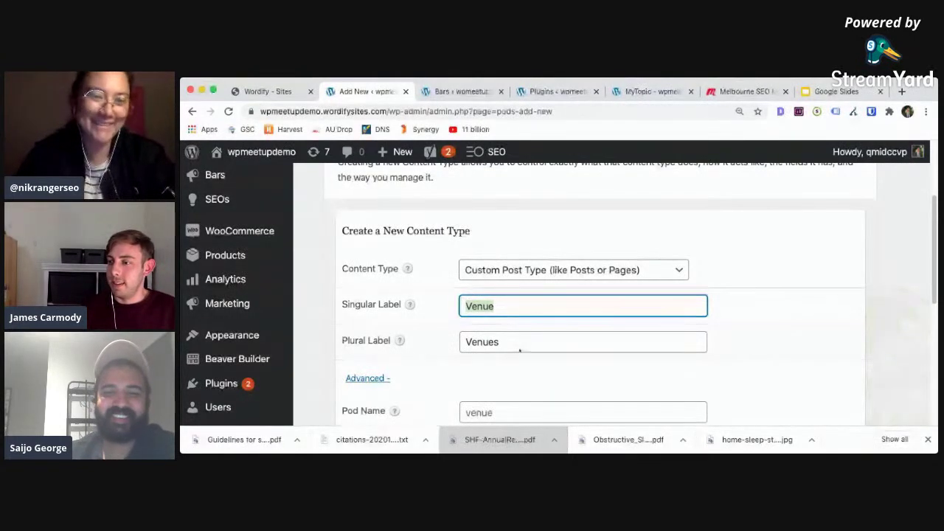
left_click(499, 305)
double_click(499, 305)
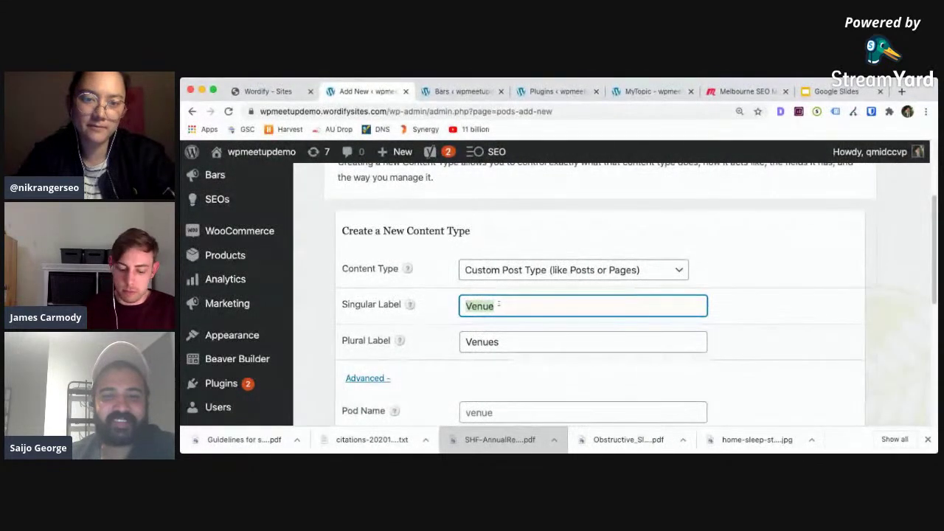
type("Cafe")
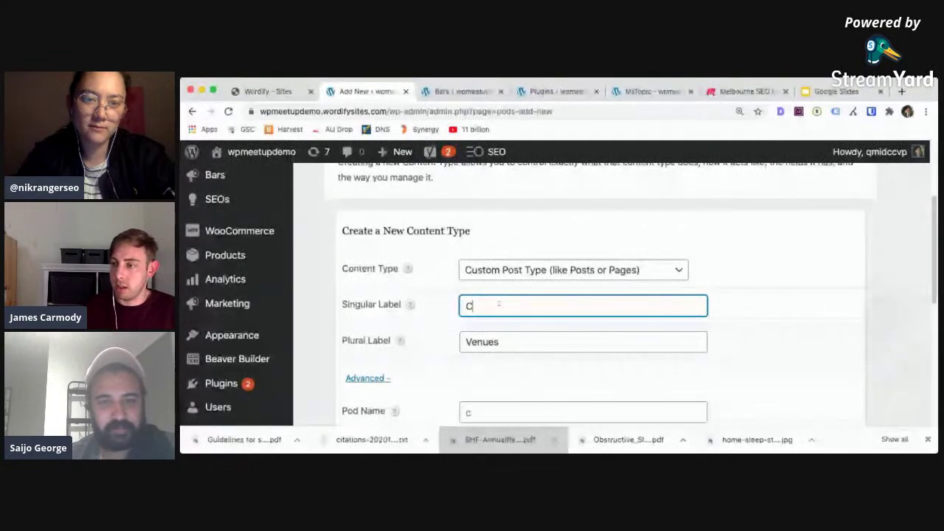
left_click(499, 341)
double_click(500, 340)
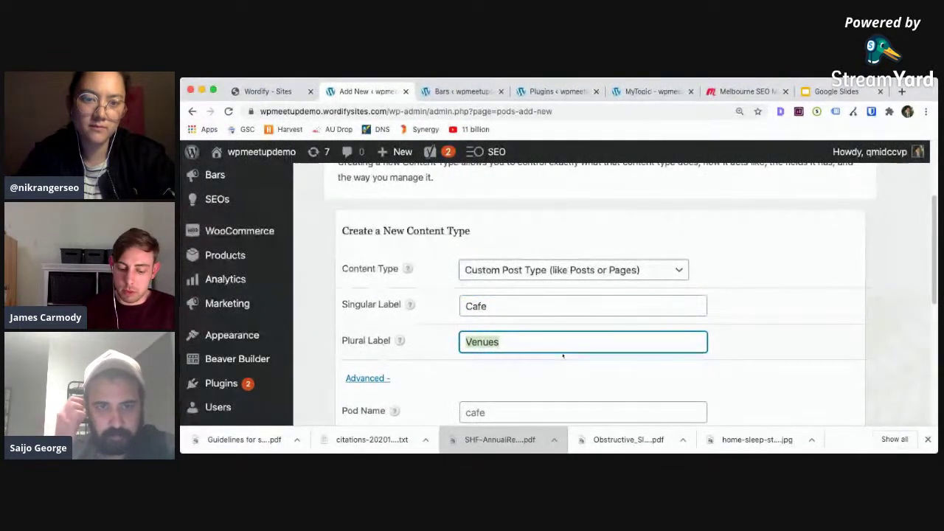
type("Cafes")
Enter cpt_cafe as the pod name in the advanced options.
scroll(563, 356, "down", 2)
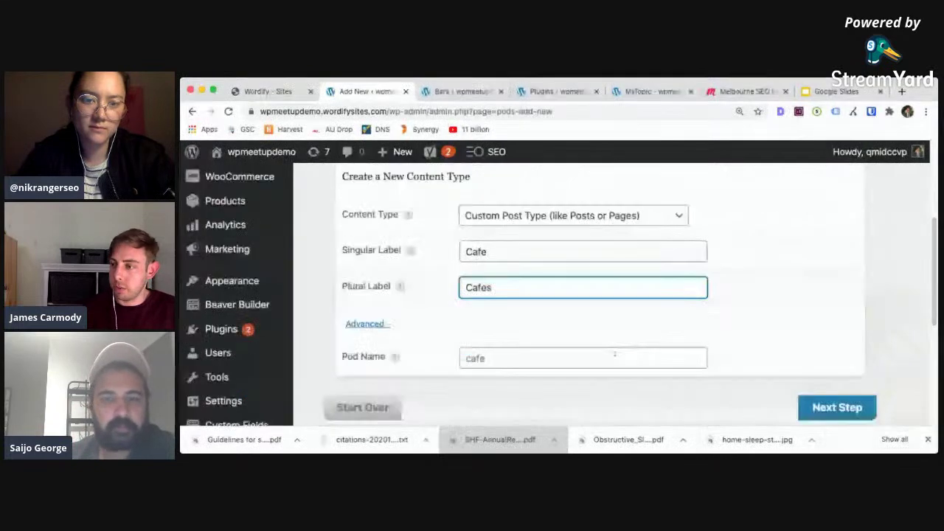
left_click(495, 342)
type("cp")
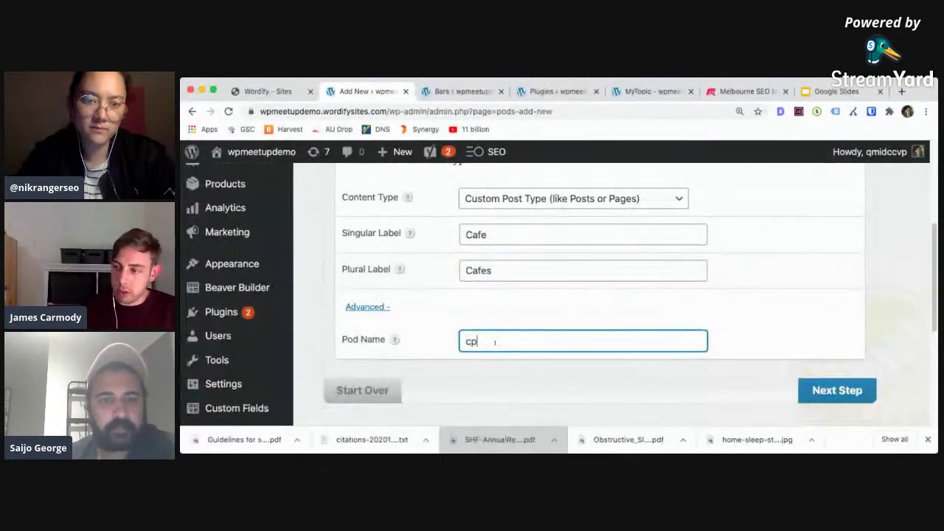
type("t_c")
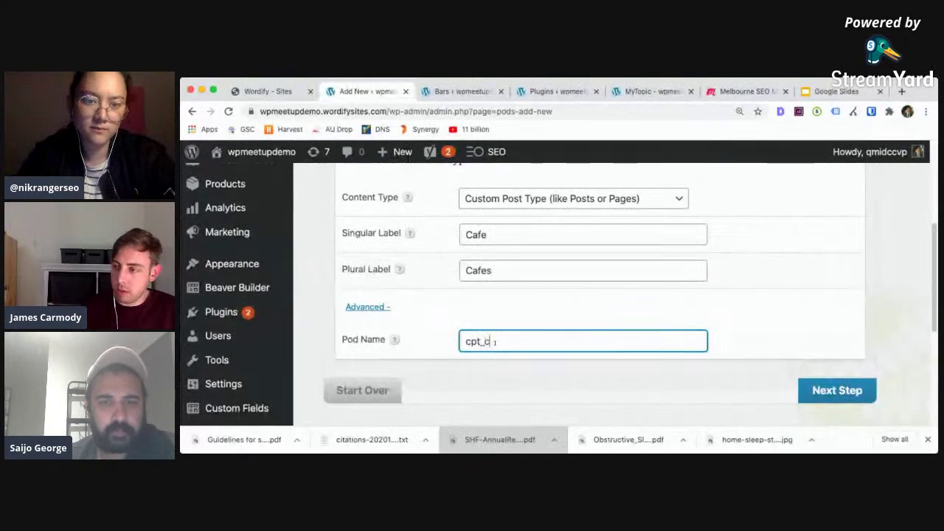
type("afe")
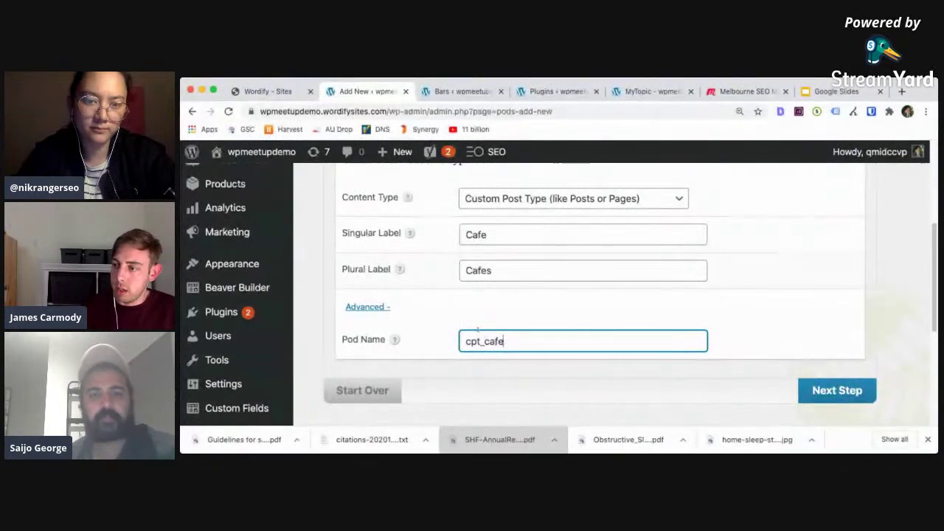
key("BackSpace")
type("é")
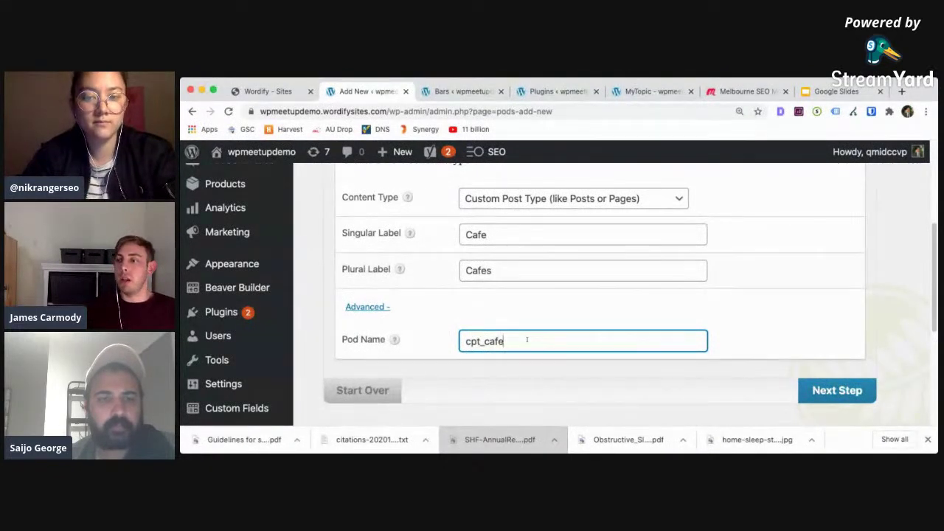
Check the content type, labels and pod name of the Cafe content type, and create the pod.
scroll(520, 317, "up", 1)
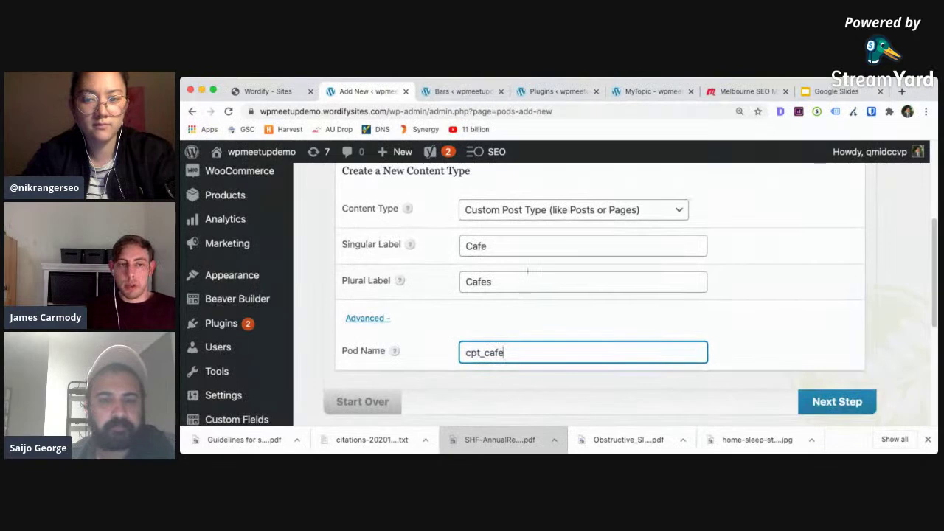
scroll(533, 270, "up", 5)
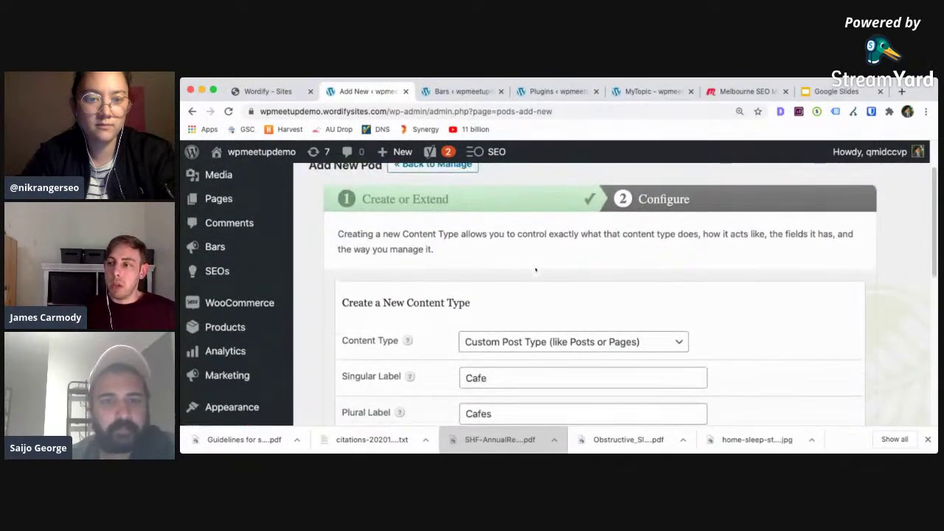
scroll(536, 270, "down", 5)
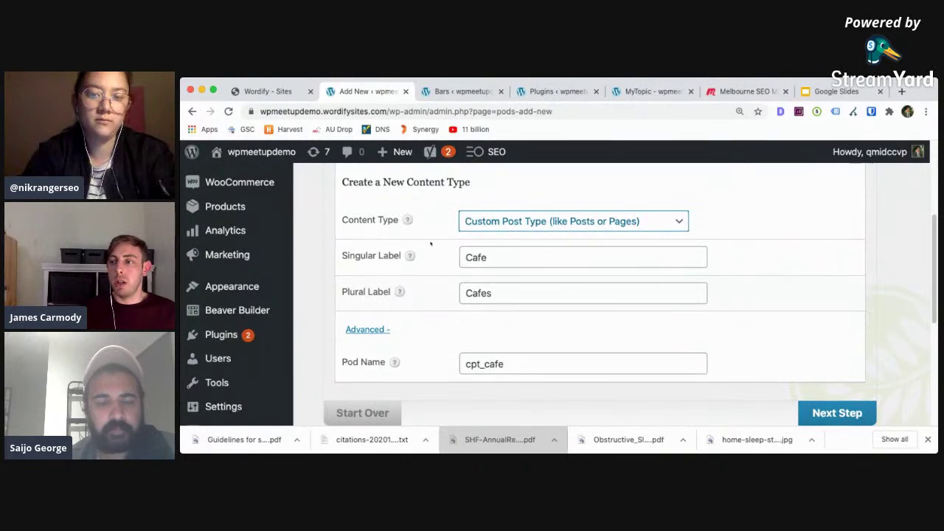
mouse_move(399, 292)
scroll(728, 249, "down", 1)
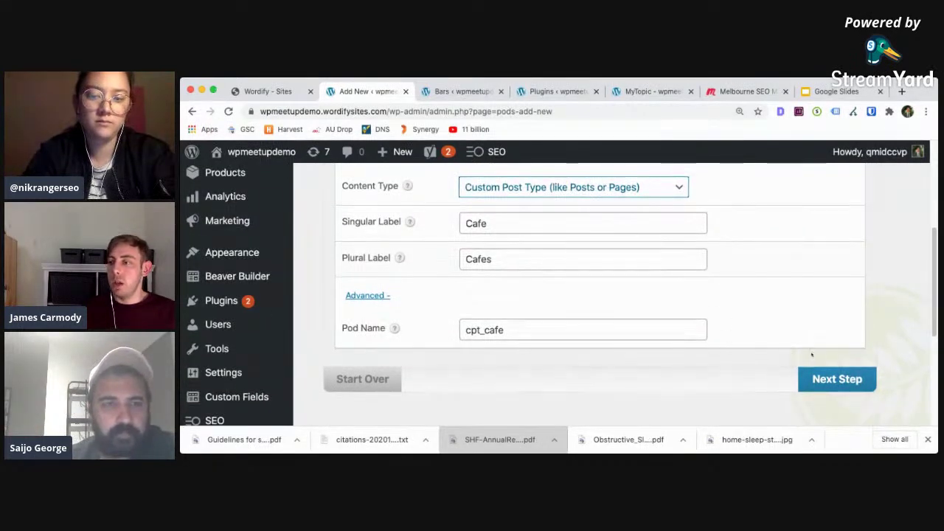
scroll(815, 357, "up", 1)
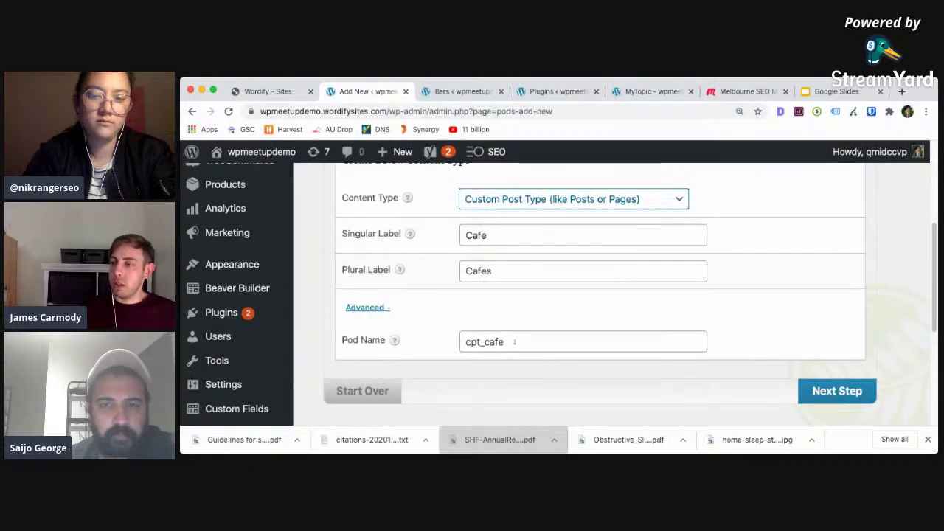
left_click_drag(514, 341, 447, 346)
left_click(821, 391)
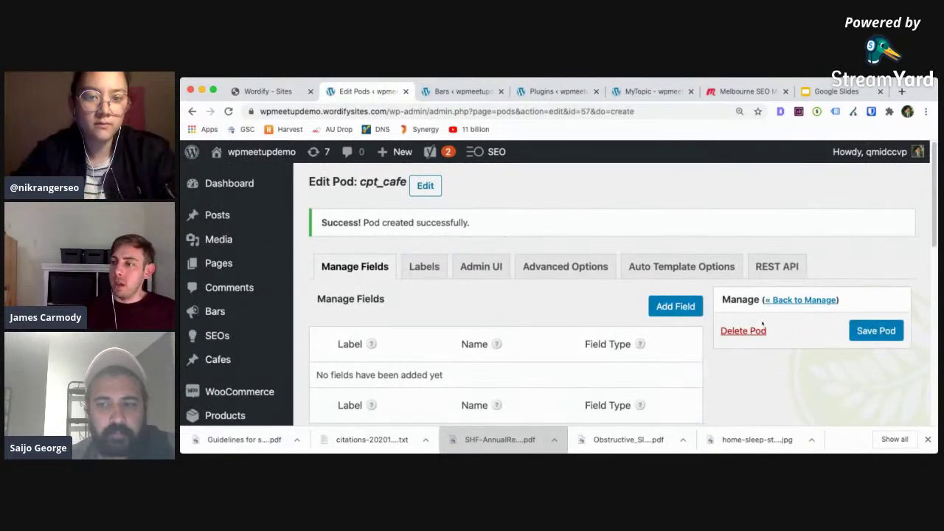
Open the Cafes post list in a new browser tab and start adding a new cafe from it.
scroll(679, 345, "down", 1)
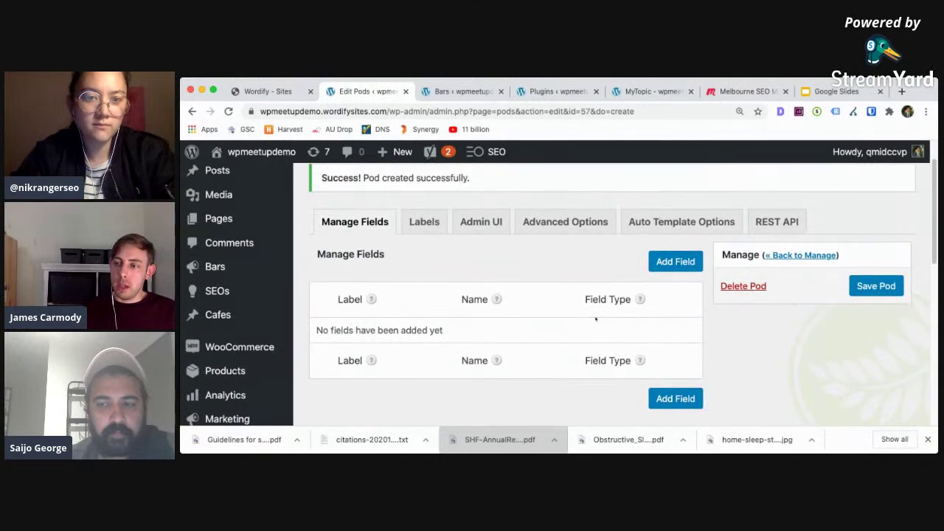
scroll(596, 317, "up", 1)
mouse_move(229, 341)
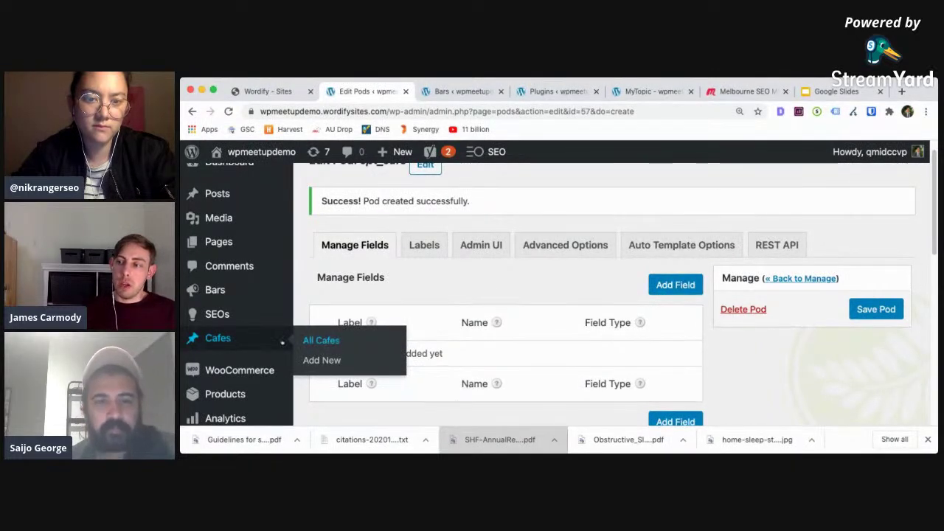
scroll(317, 340, "down", 1)
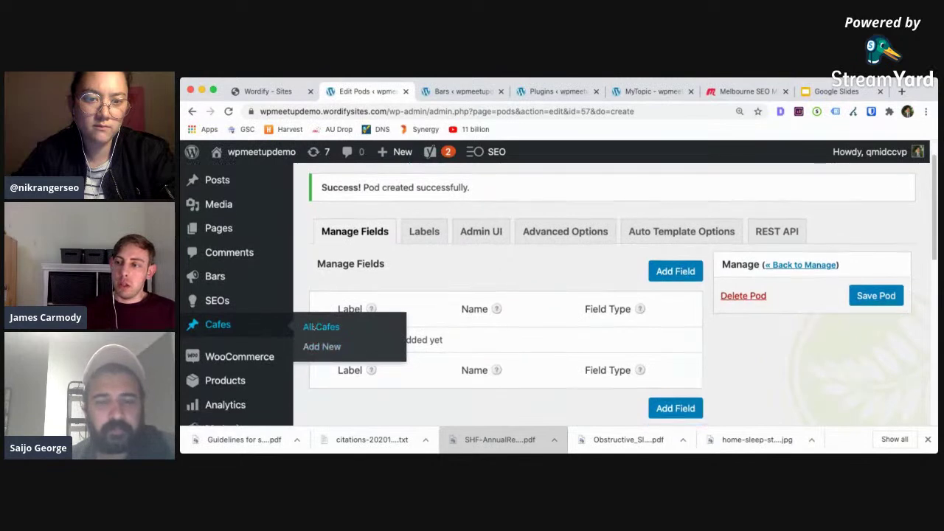
left_click(322, 327, "super")
left_click(512, 91)
scroll(396, 256, "down", 1)
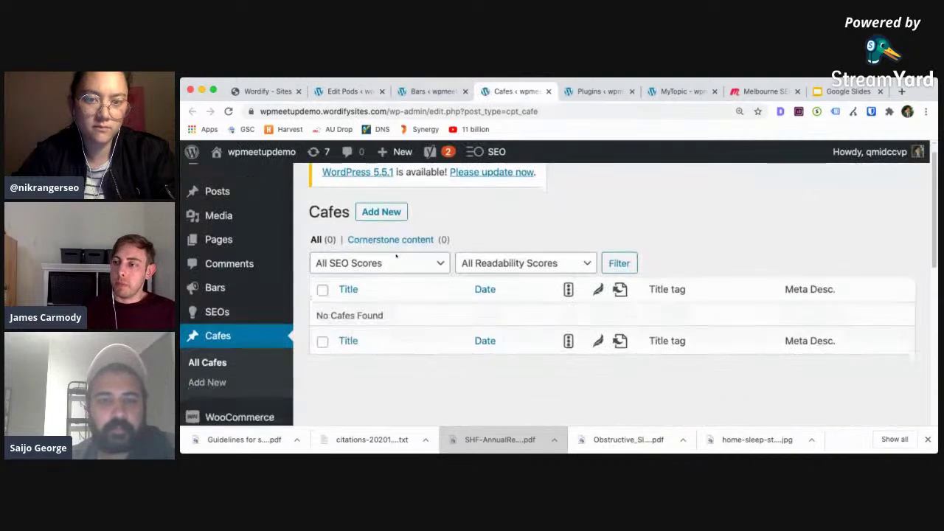
scroll(397, 256, "up", 1)
left_click(381, 236)
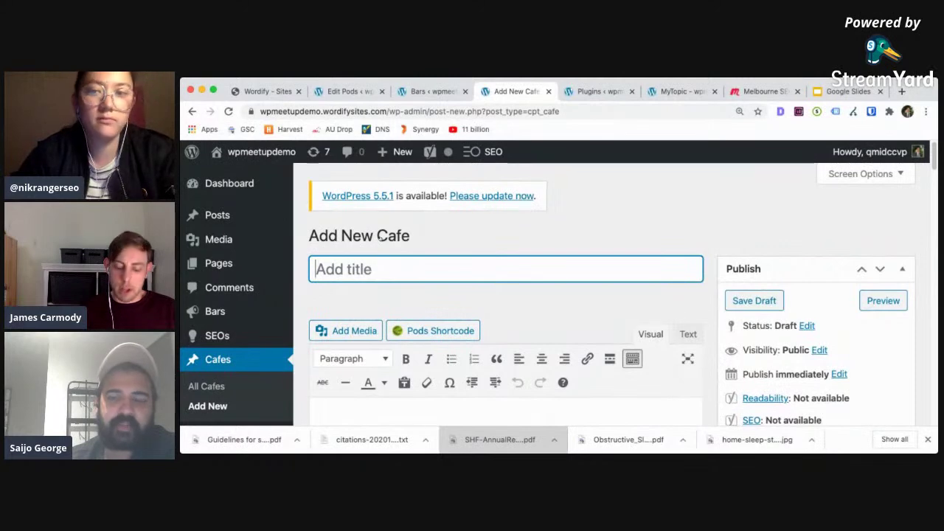
Enter Cornerstone Cafe as the title of the new cafe.
type("Corn")
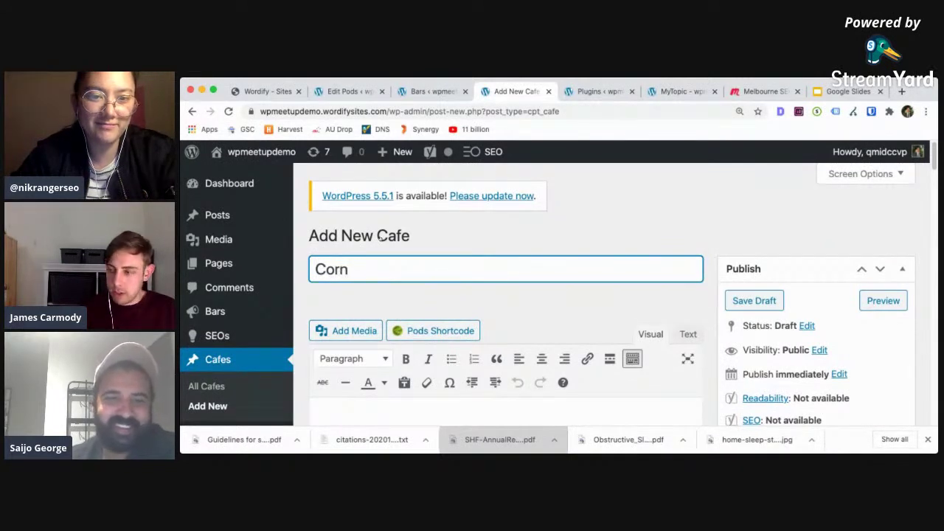
type("erstoin")
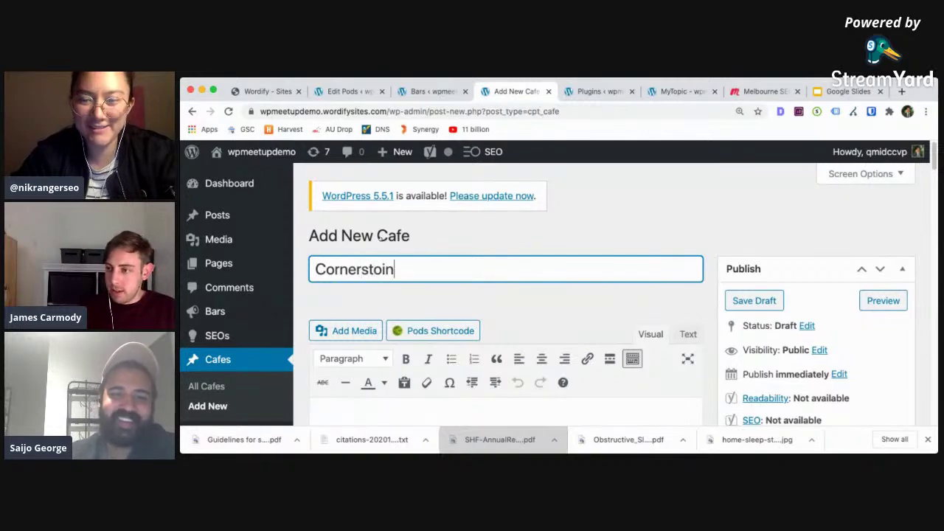
key("BackSpace")
key("BackSpace")
type("ne ")
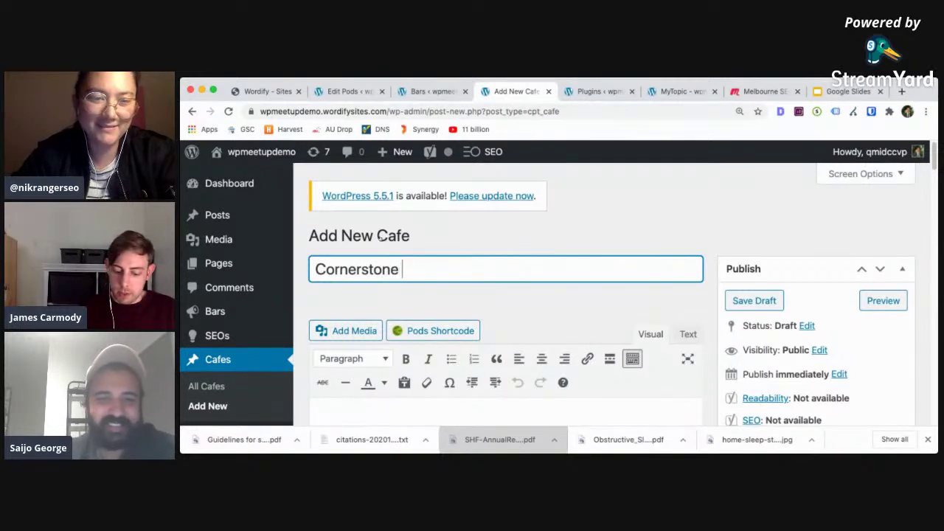
type("Cafe")
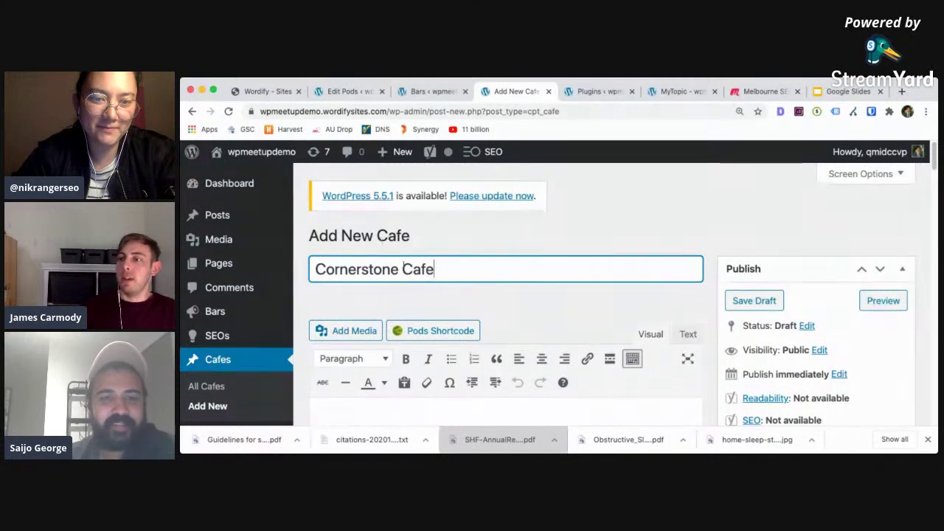
Look over the new cafe's content editor and Yoast SEO section, and publish the cafe.
scroll(430, 295, "down", 2)
scroll(430, 295, "down", 4)
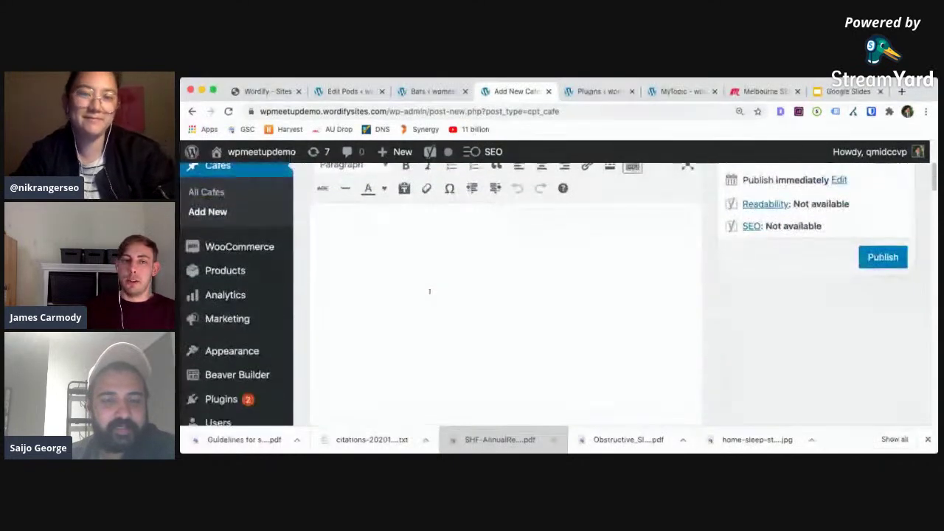
scroll(429, 291, "down", 5)
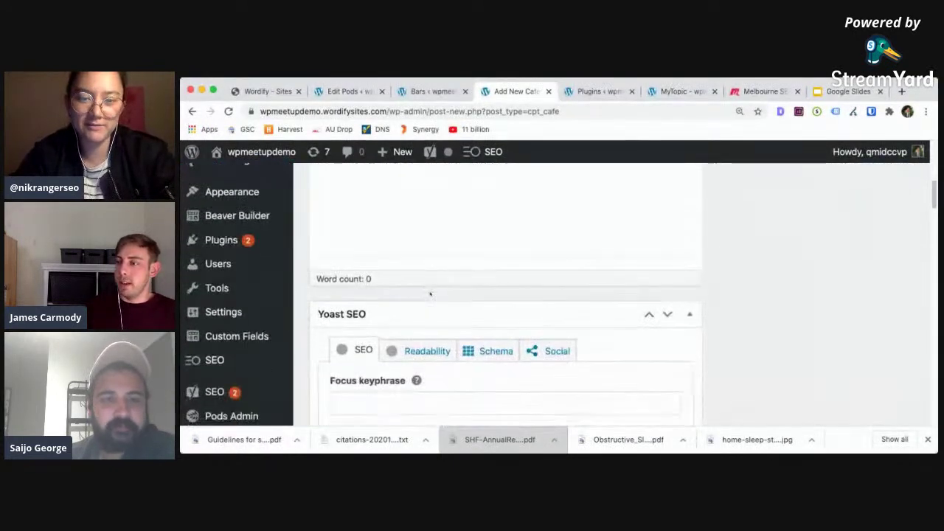
scroll(430, 292, "up", 10)
left_click(880, 384)
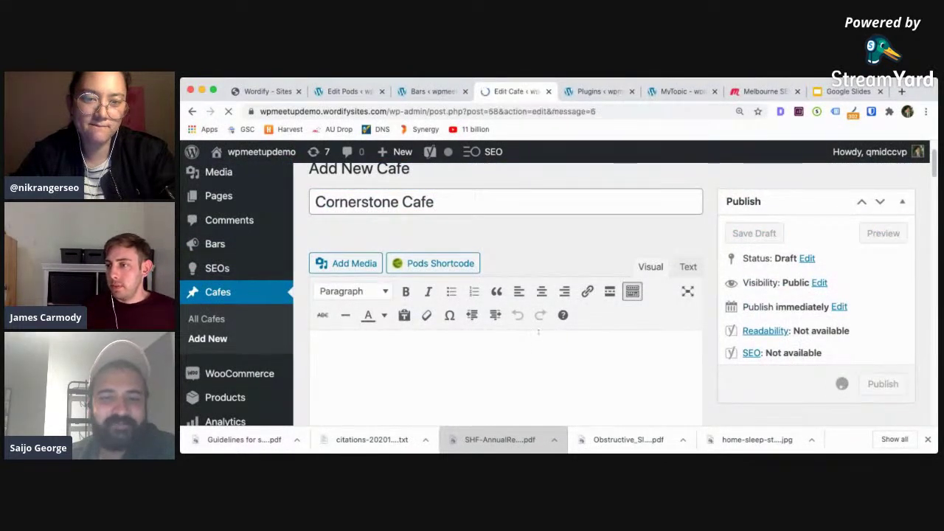
Examine the published cafe's permalink structure, content editor and Yoast SEO section on its edit page.
scroll(451, 333, "down", 2)
scroll(451, 332, "down", 3)
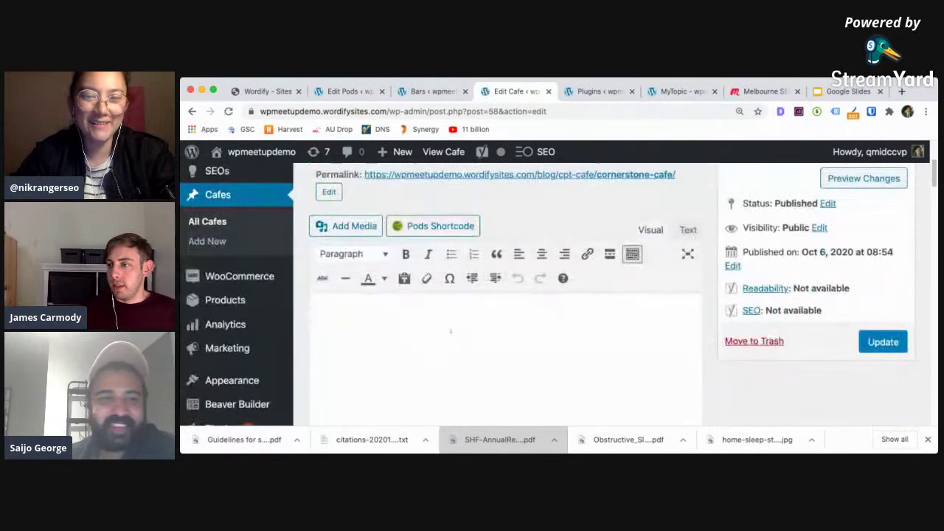
scroll(452, 333, "up", 2)
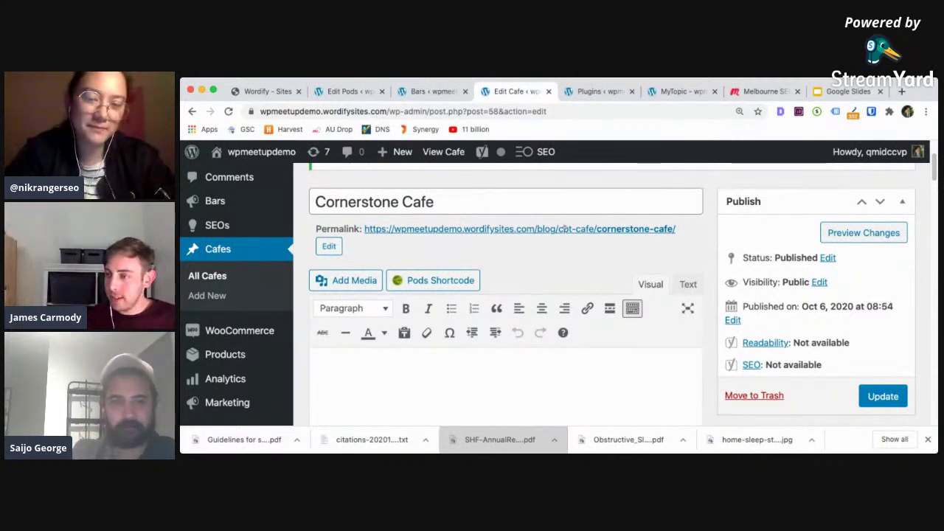
key("super+equal")
key("super+equal")
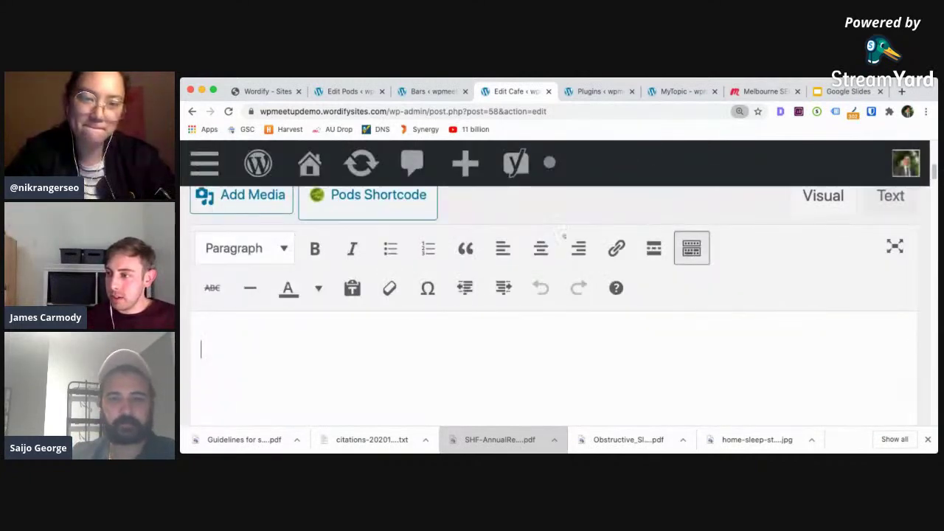
scroll(563, 235, "up", 5)
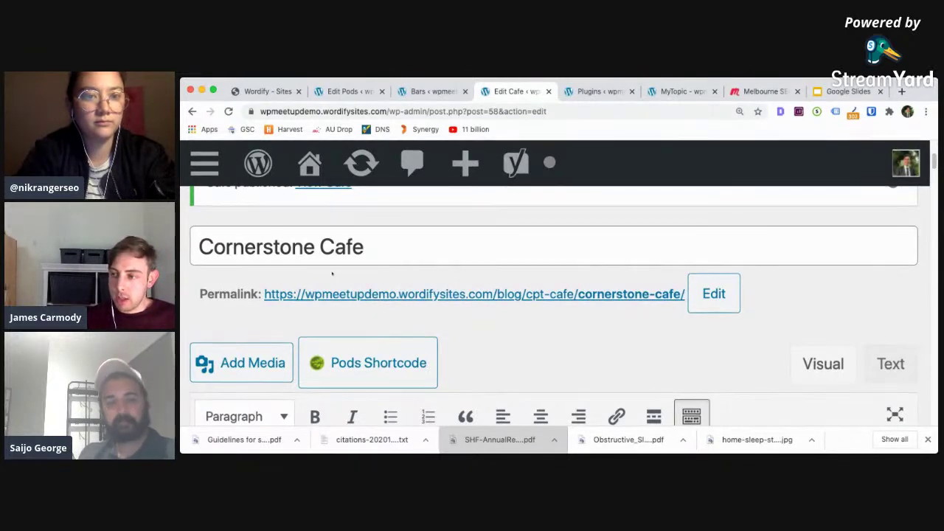
key("super+minus")
key("super+minus")
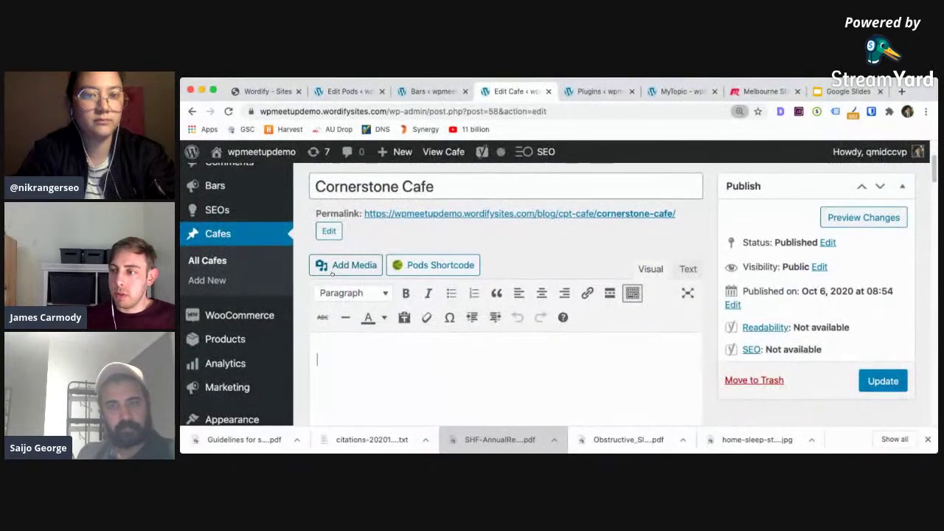
scroll(332, 273, "down", 4)
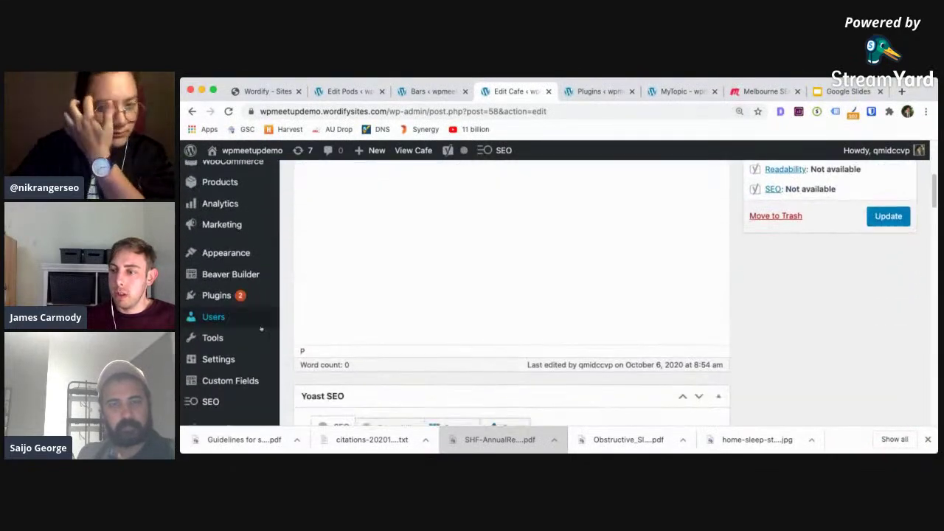
scroll(225, 405, "down", 3)
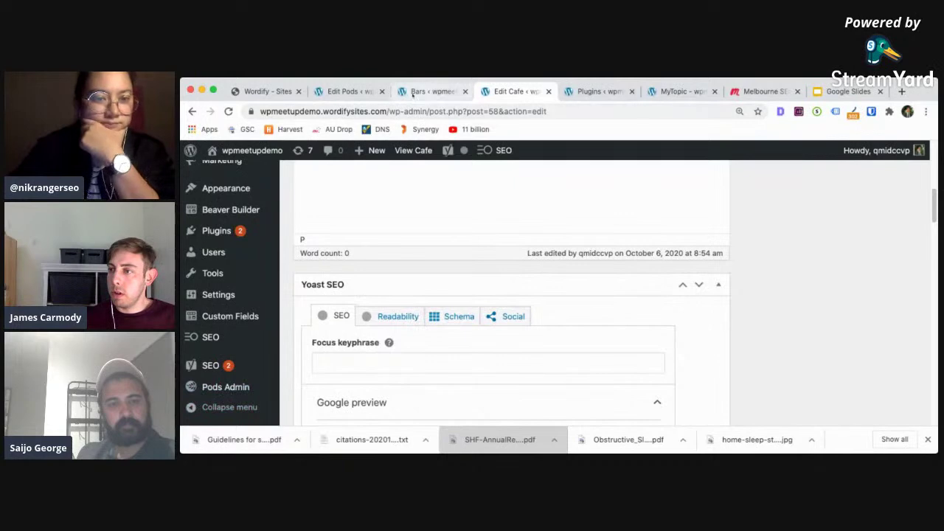
Return to the cpt_cafe pod's settings and review the label fields available for the post type.
left_click(347, 92)
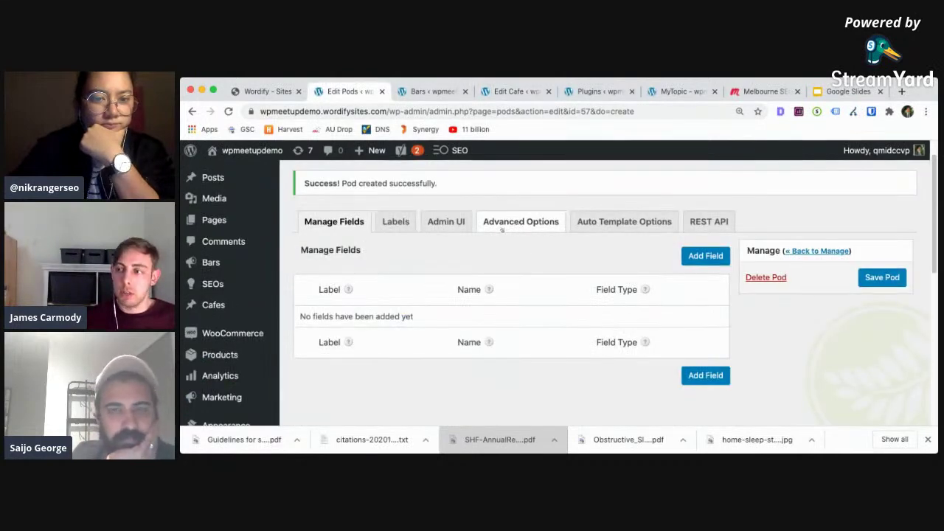
left_click(446, 222)
left_click(398, 221)
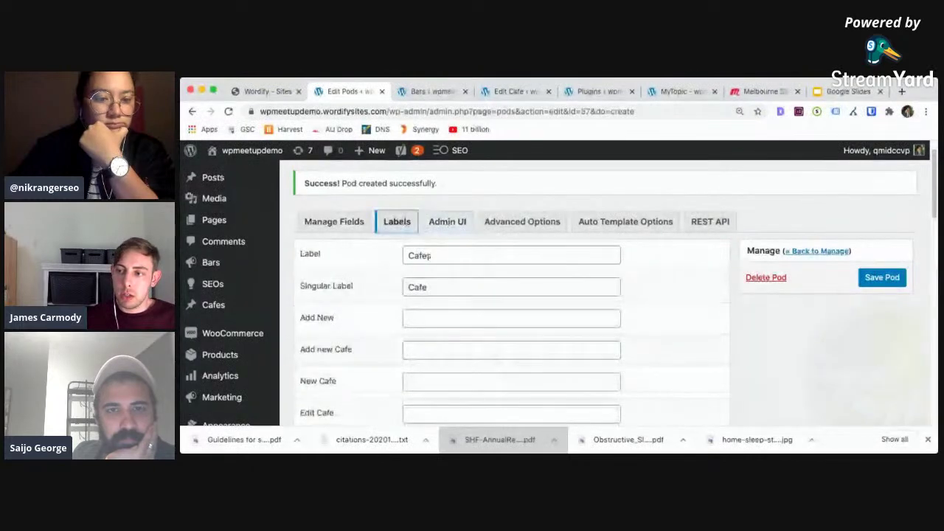
scroll(430, 255, "down", 2)
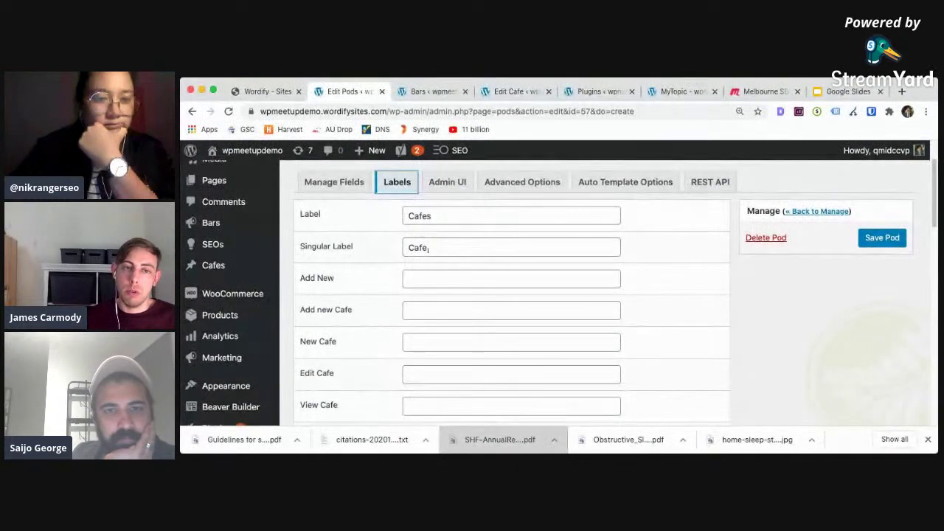
left_click(409, 279)
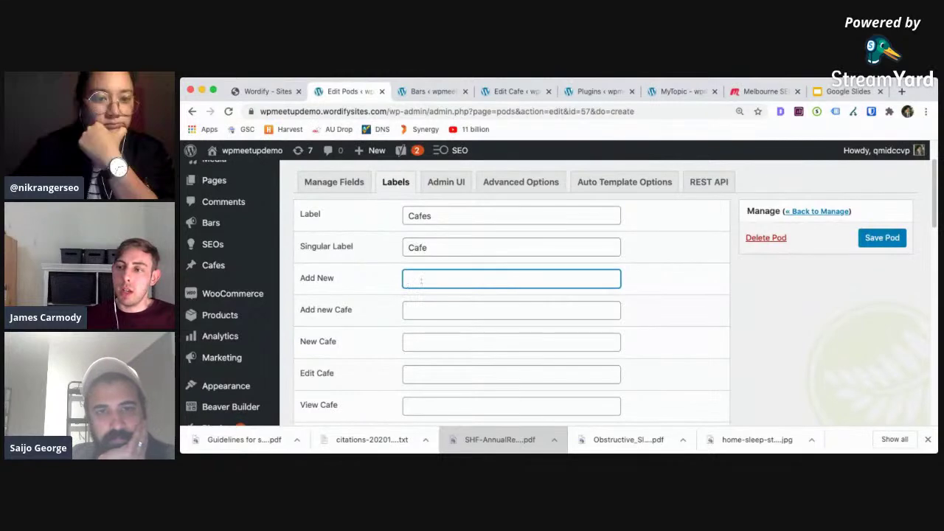
scroll(408, 281, "down", 2)
scroll(408, 301, "down", 10)
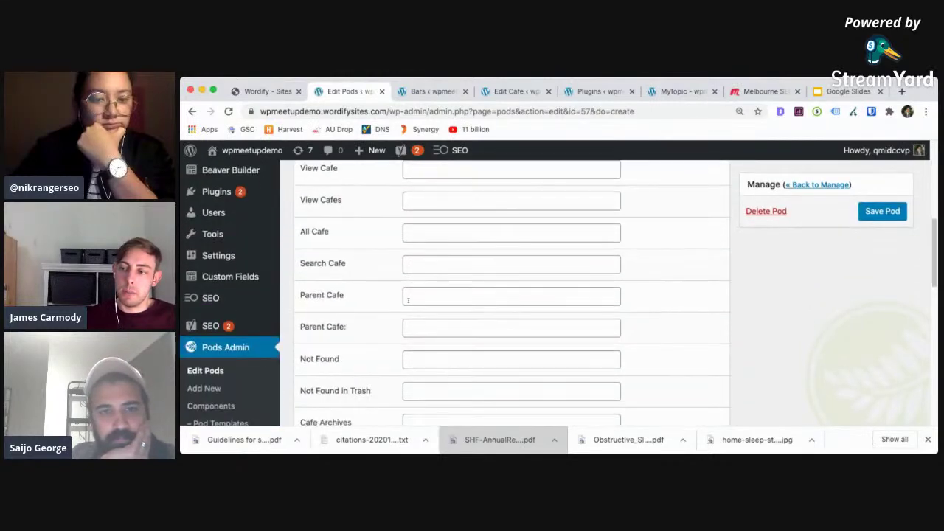
scroll(413, 291, "up", 15)
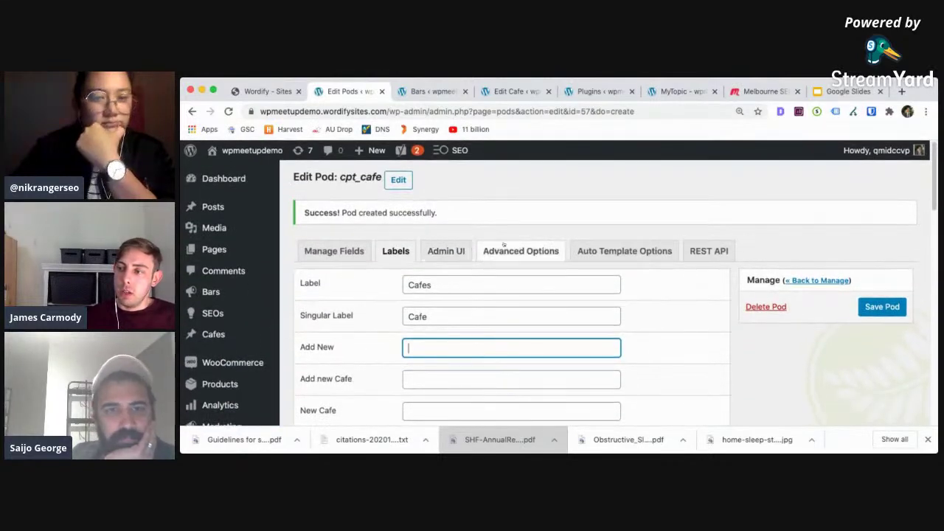
Examine the pod's advanced options, including the public, publicly queryable, exclude from search and user capability settings.
left_click(504, 253)
scroll(504, 254, "down", 2)
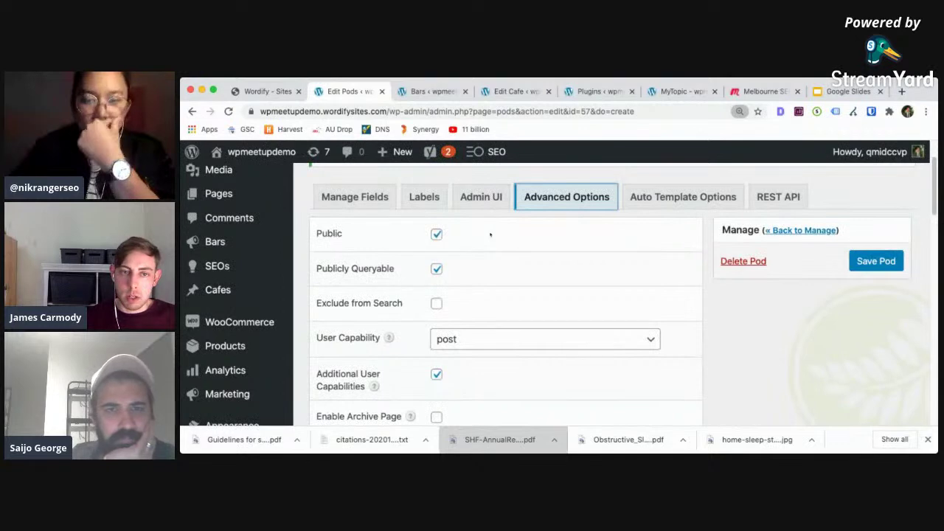
key("super+plus")
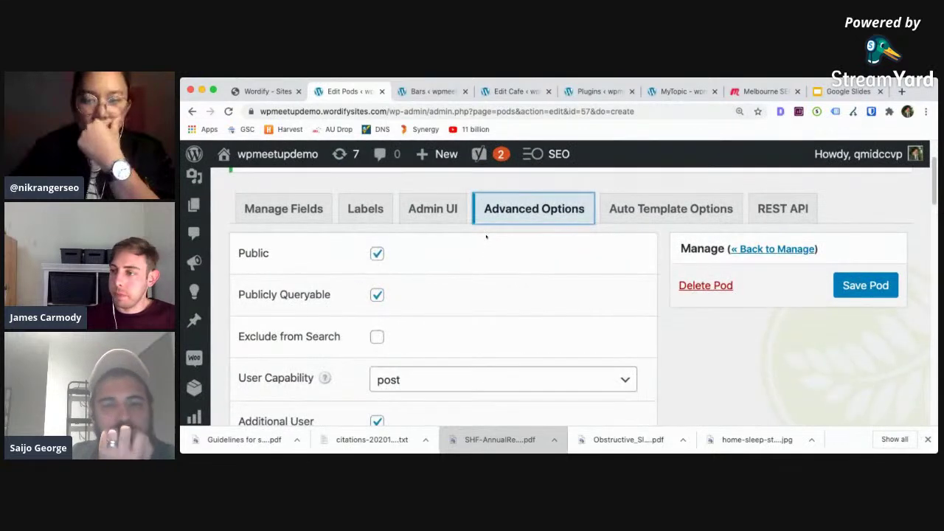
scroll(480, 290, "down", 2)
scroll(475, 294, "down", 1)
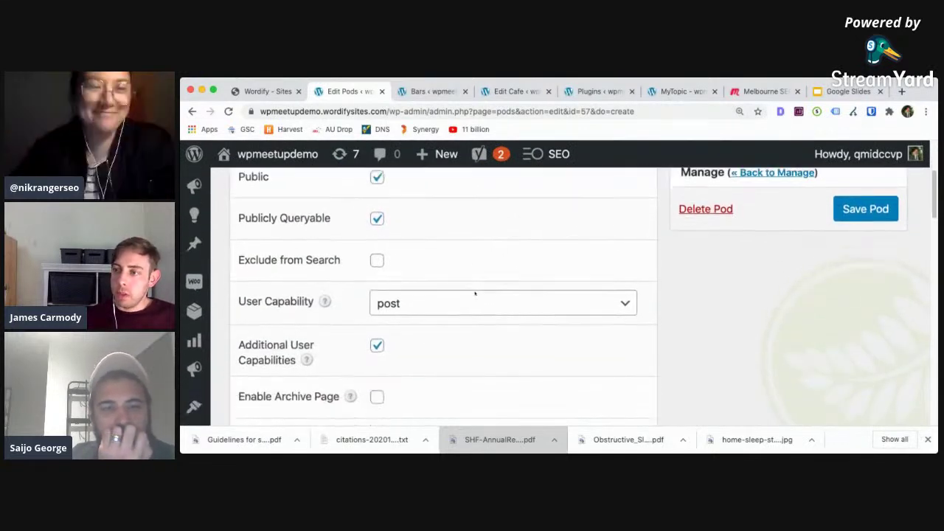
scroll(475, 294, "up", 1)
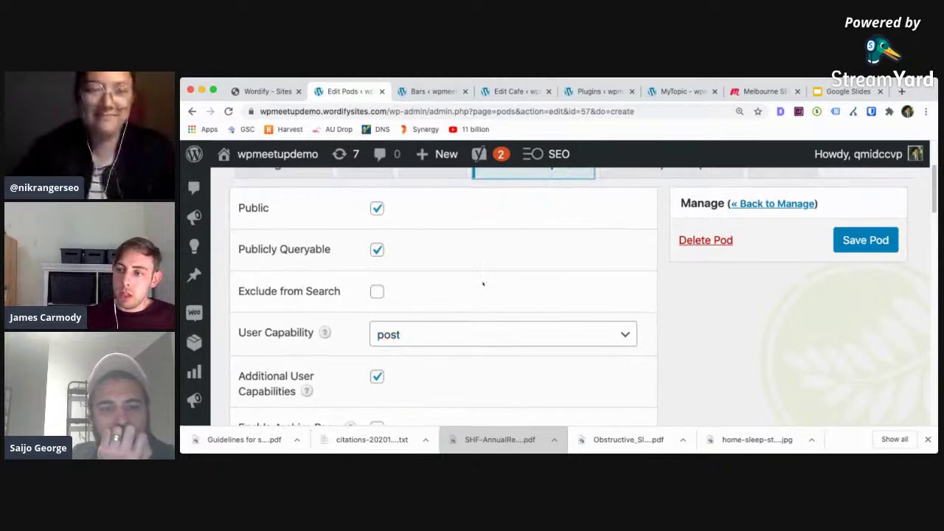
scroll(483, 284, "down", 1)
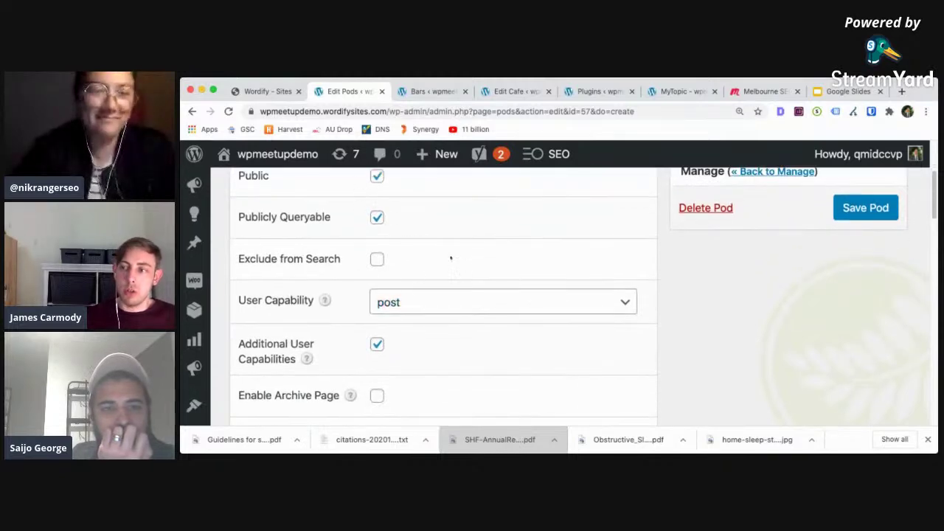
scroll(468, 246, "up", 2)
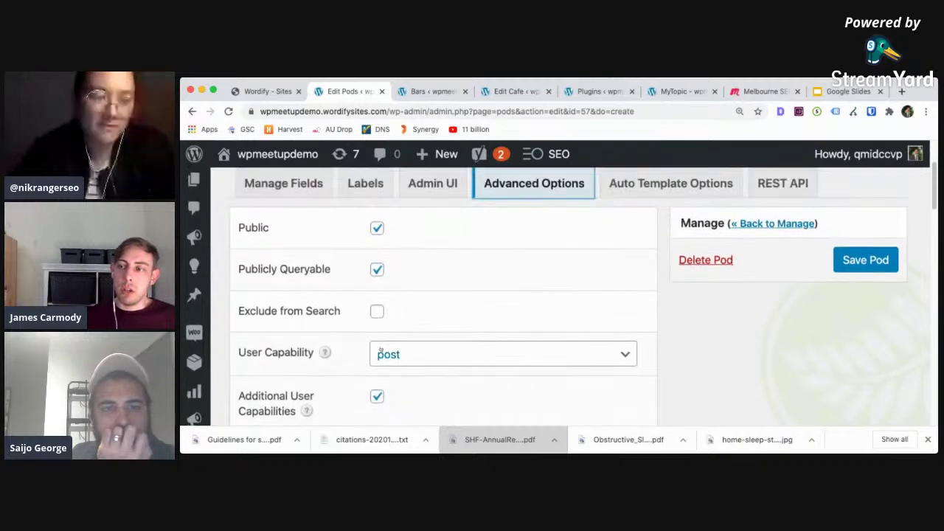
left_click(380, 312)
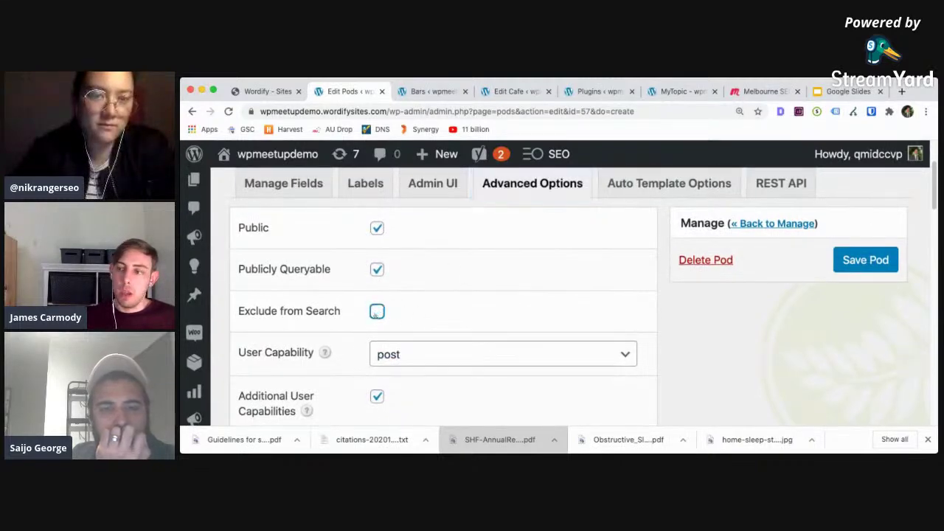
scroll(398, 313, "down", 5)
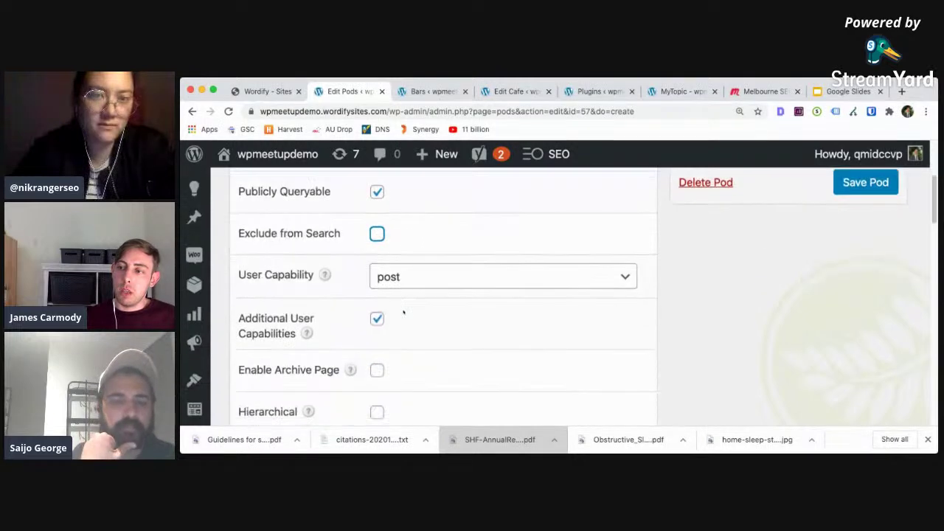
scroll(404, 313, "up", 2)
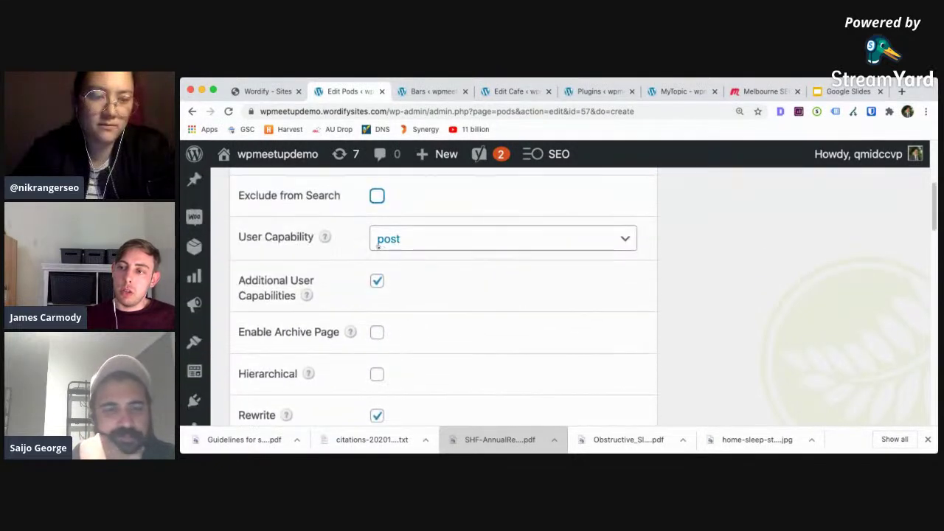
Try Custom Capability as the pod's user capability, check its custom capability name field, and restore the post capability.
mouse_move(329, 237)
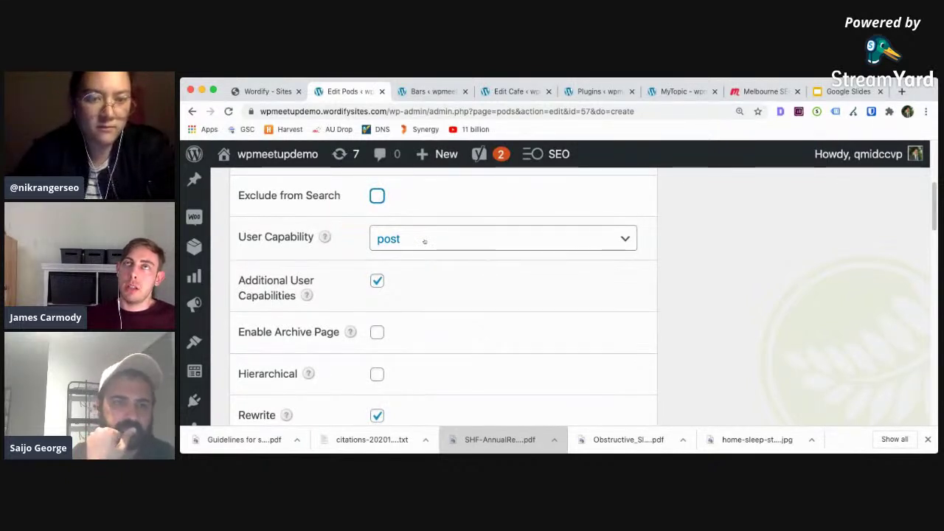
key("Tab")
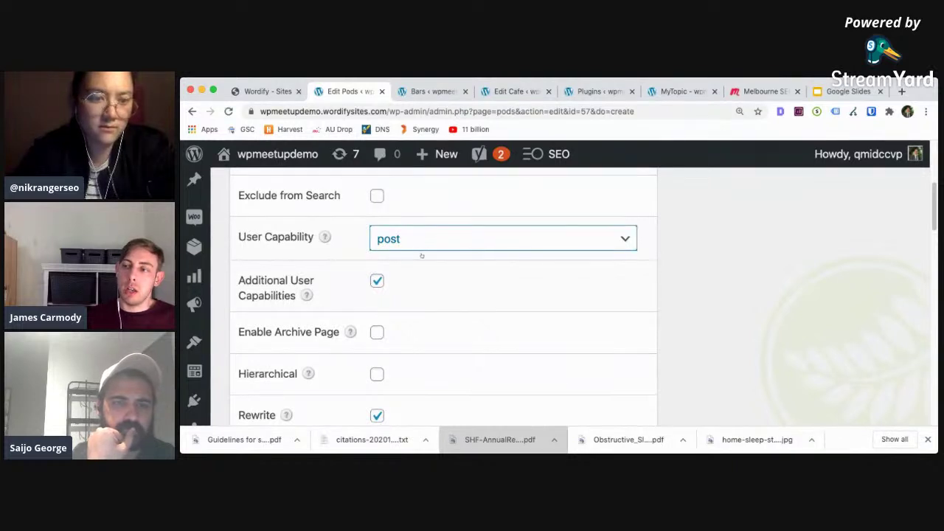
key("Down")
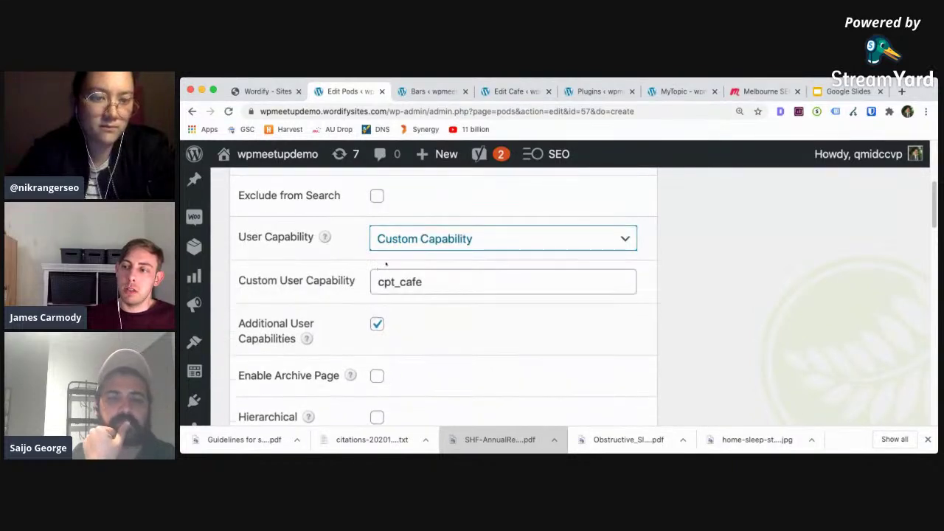
left_click(445, 281)
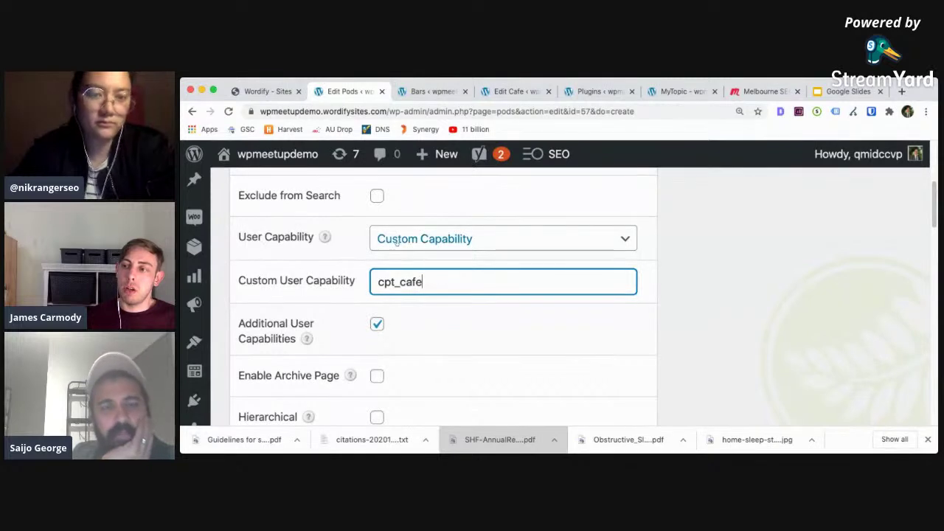
key("shift+Tab")
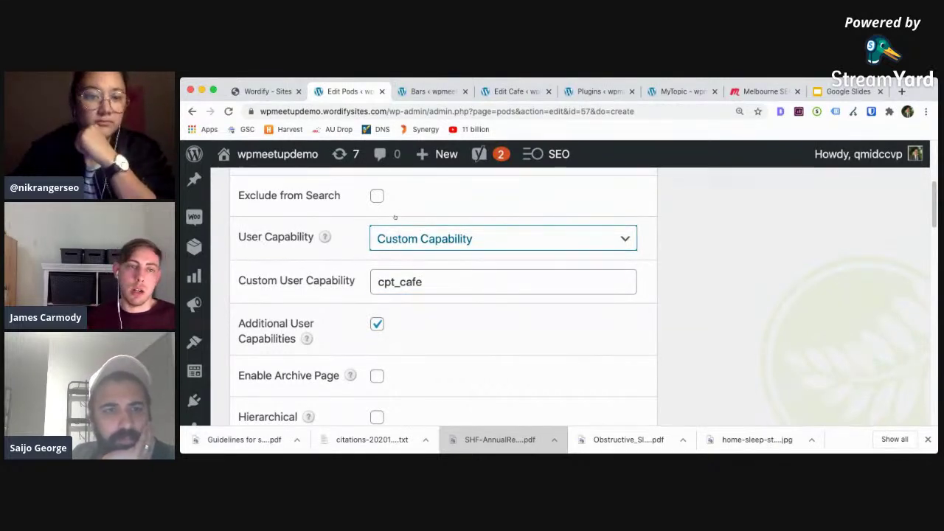
key("Up")
key("Up")
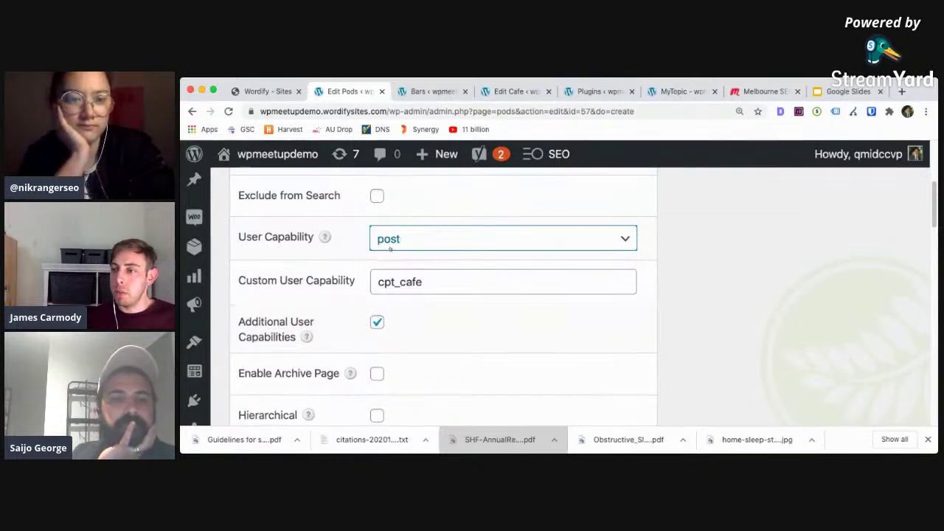
Enable the archive page for the cafe post type and set its archive page slug override to cafes.
scroll(403, 268, "down", 2)
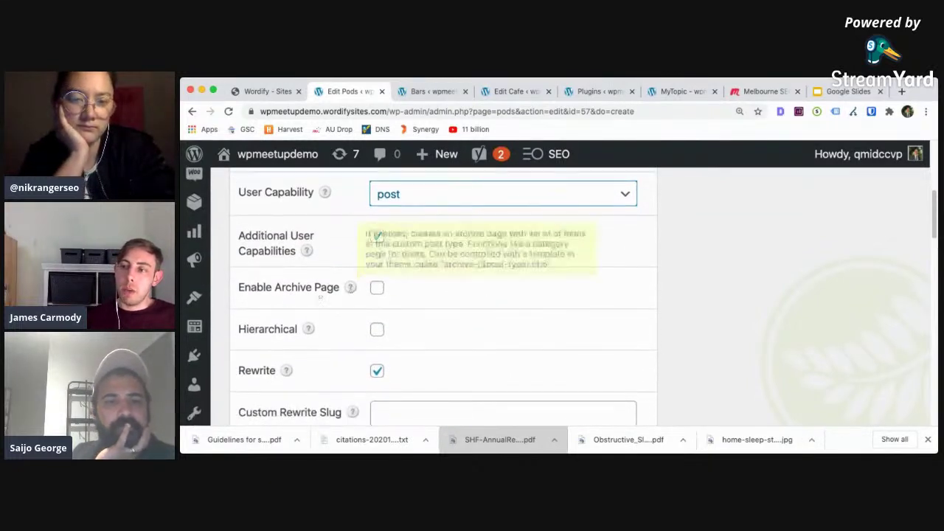
left_click(377, 288)
scroll(447, 289, "down", 3)
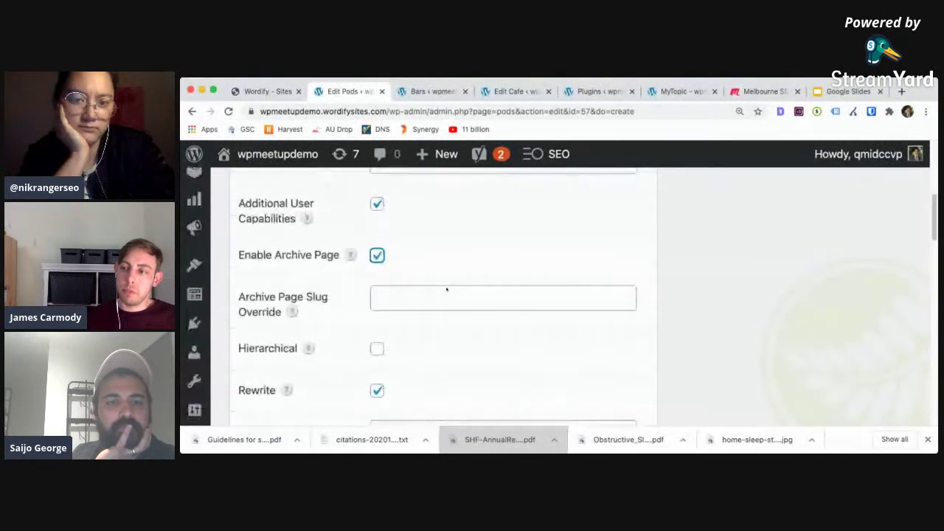
left_click(392, 287)
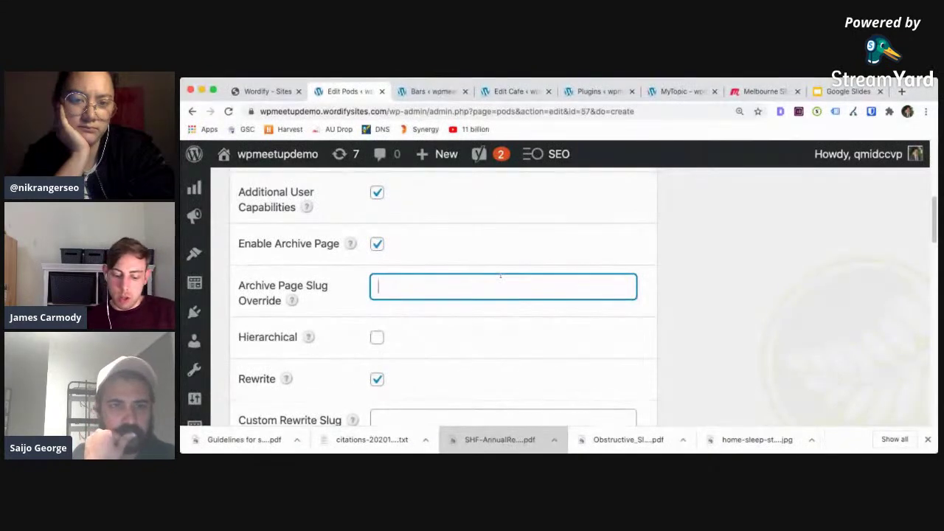
type("cafe")
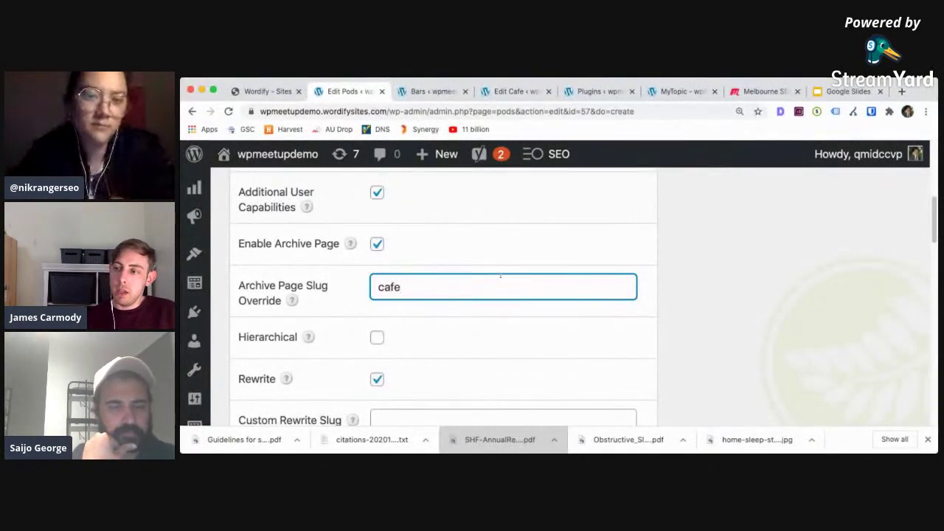
type("s")
scroll(557, 307, "down", 2)
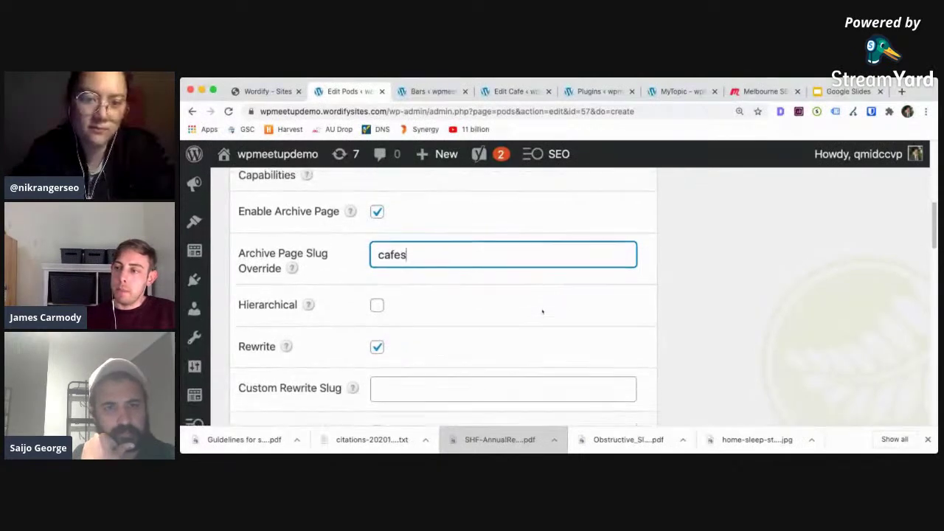
scroll(456, 234, "up", 1)
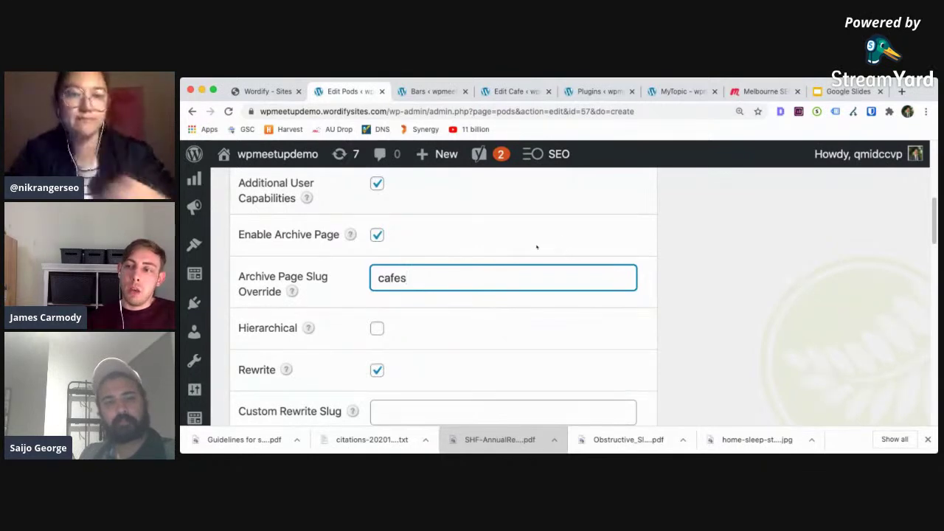
left_click_drag(426, 276, 374, 278)
key("Right")
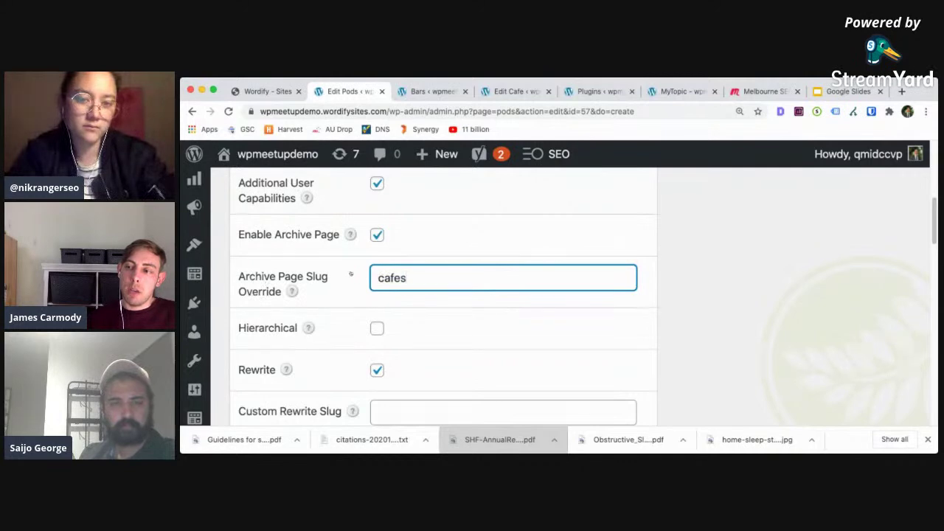
Set the pod's custom rewrite slug to cafes, leaving Rewrite enabled.
scroll(395, 276, "down", 4)
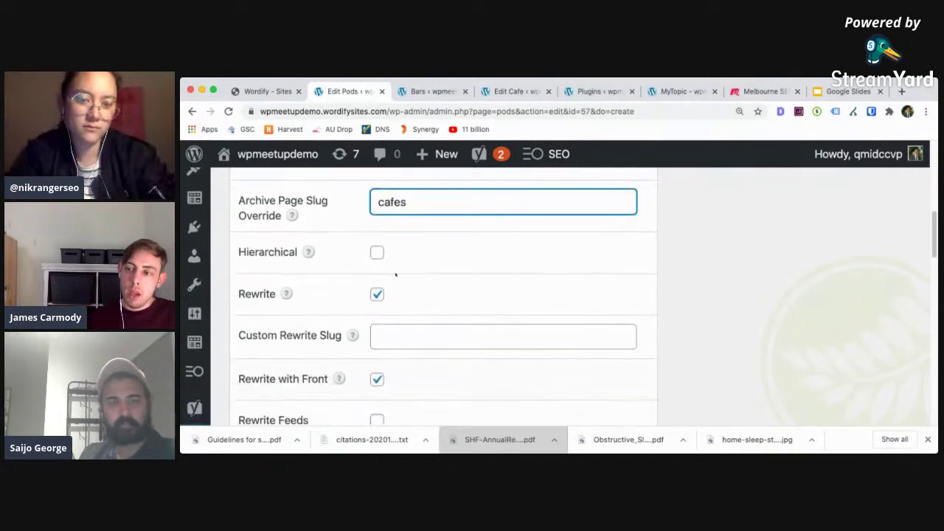
scroll(396, 276, "down", 1)
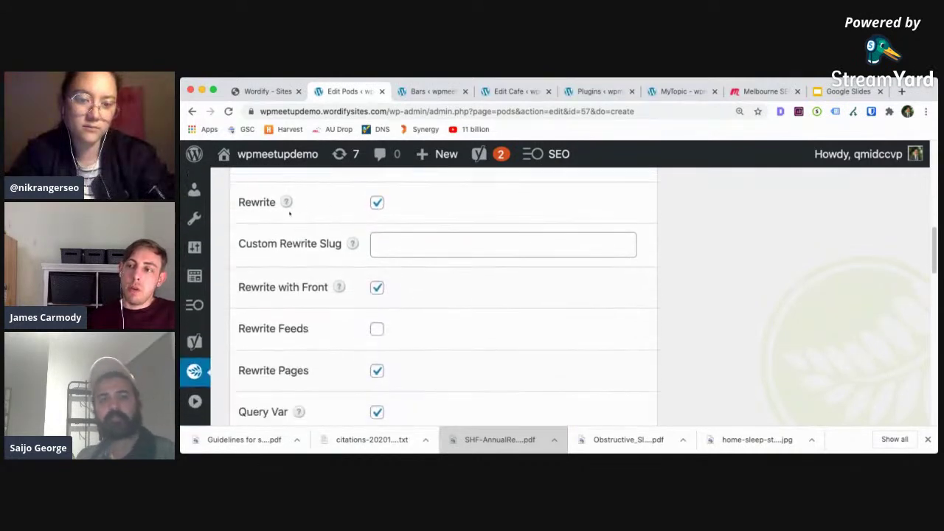
left_click(415, 243)
type("cafes")
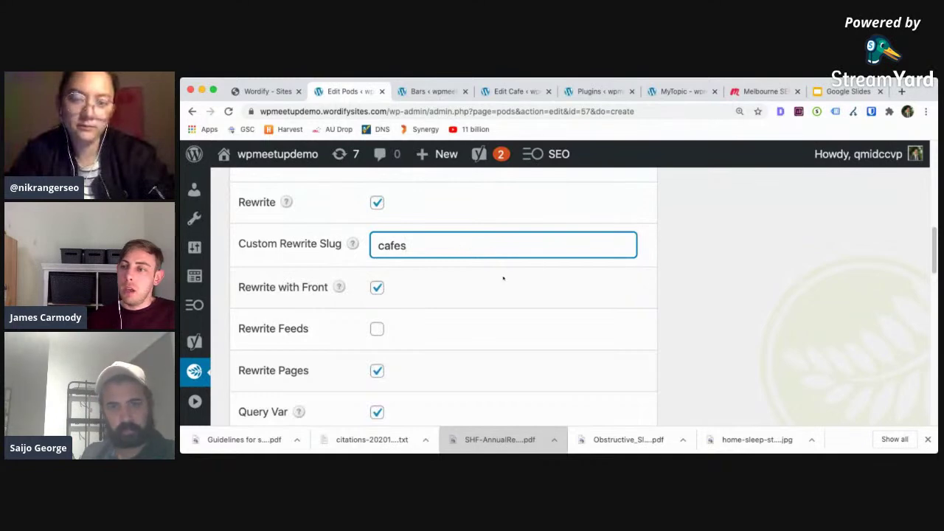
scroll(503, 278, "down", 1)
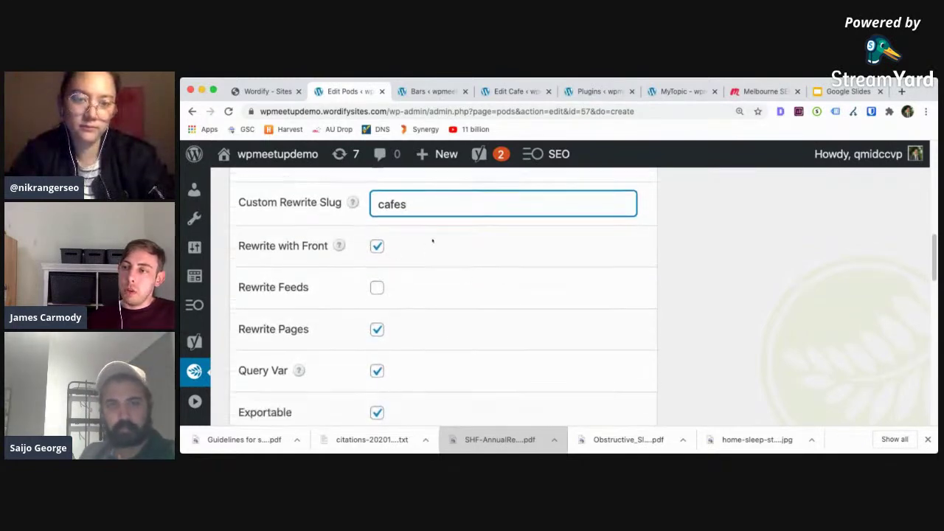
Switch to the Cornerstone Cafe edit page and examine the path segments in its permalink.
left_click(515, 92)
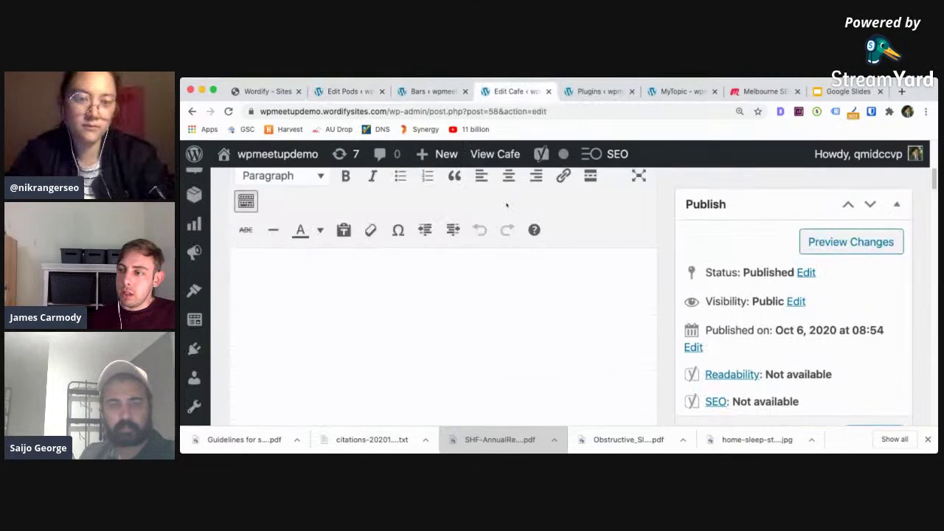
scroll(516, 244, "down", 2)
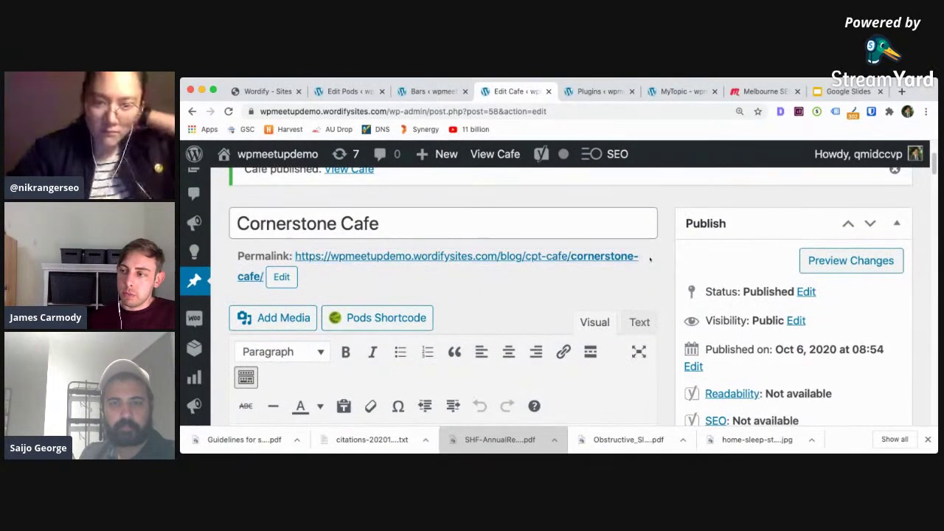
left_click_drag(650, 258, 495, 257)
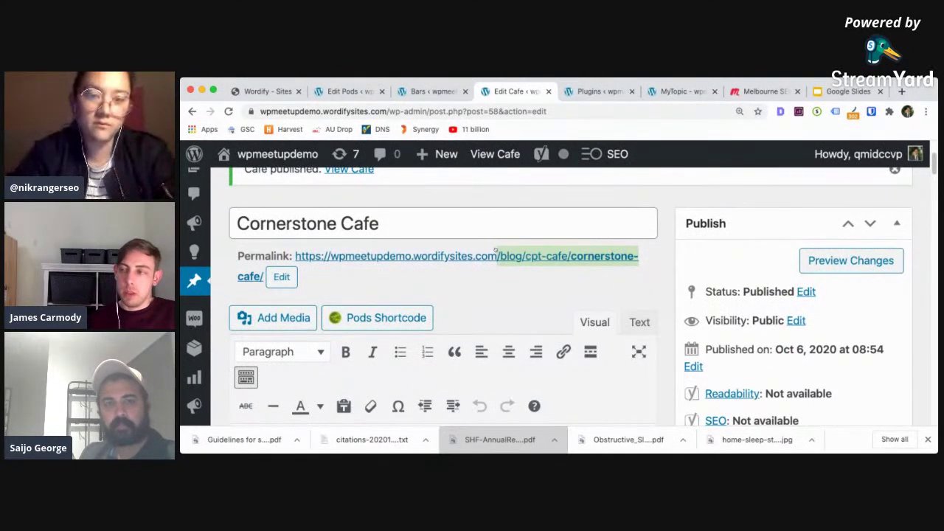
Return to the pod's settings, read the Rewrite with Front explanation, and disable Rewrite with Front.
left_click(347, 91)
scroll(418, 255, "down", 1)
left_click_drag(240, 220, 425, 215)
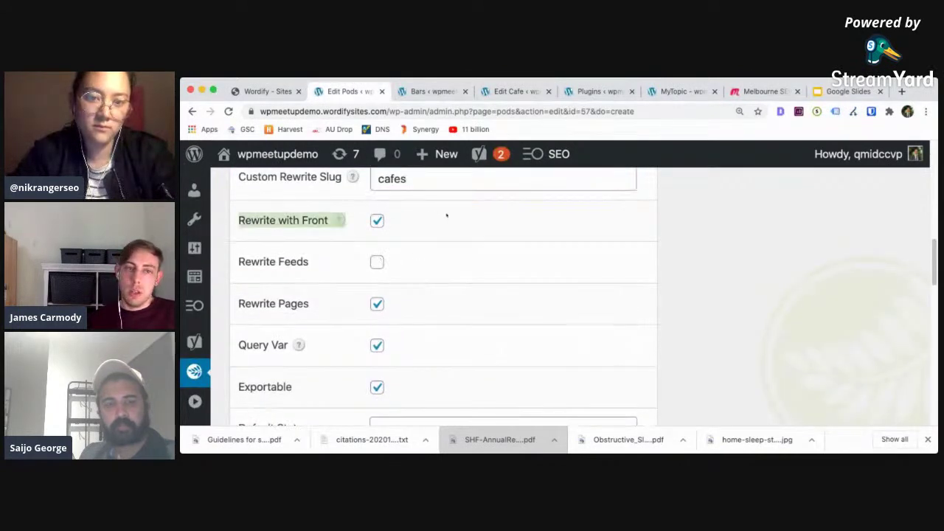
mouse_move(341, 220)
scroll(339, 224, "up", 2)
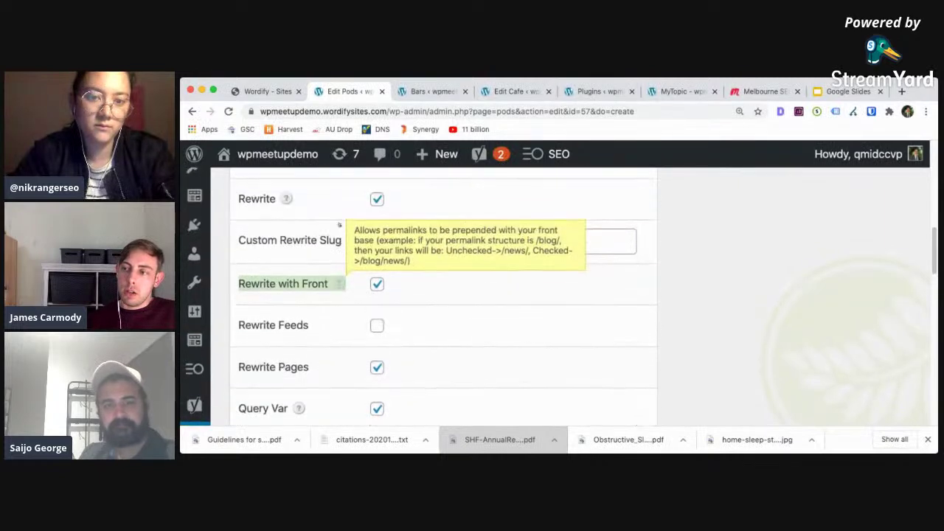
mouse_move(340, 284)
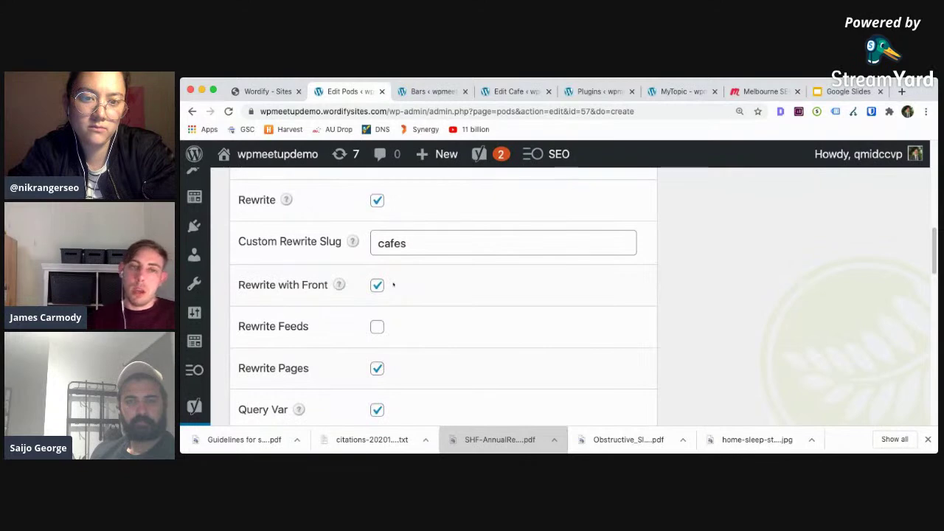
scroll(369, 282, "up", 1)
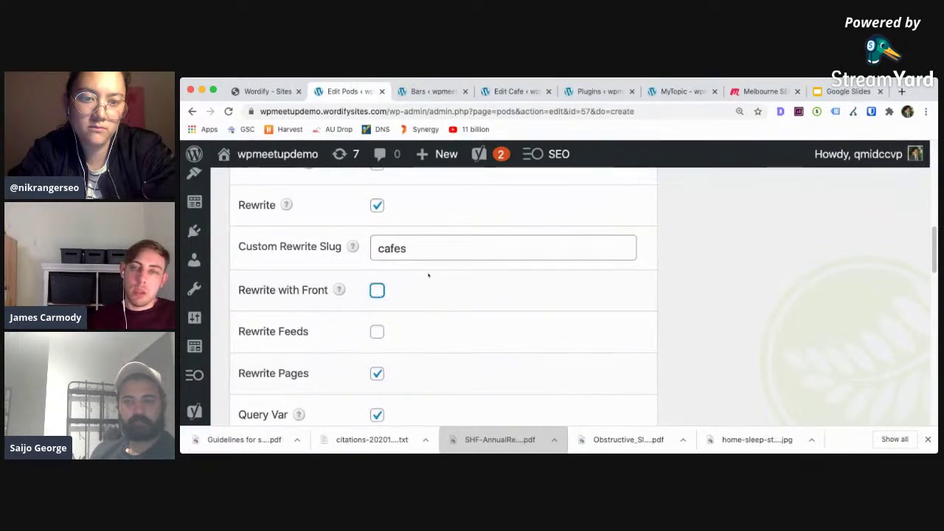
Check the Custom Rewrite Slug explanation and change the custom rewrite slug to cafe.
scroll(429, 275, "up", 1)
mouse_move(352, 261)
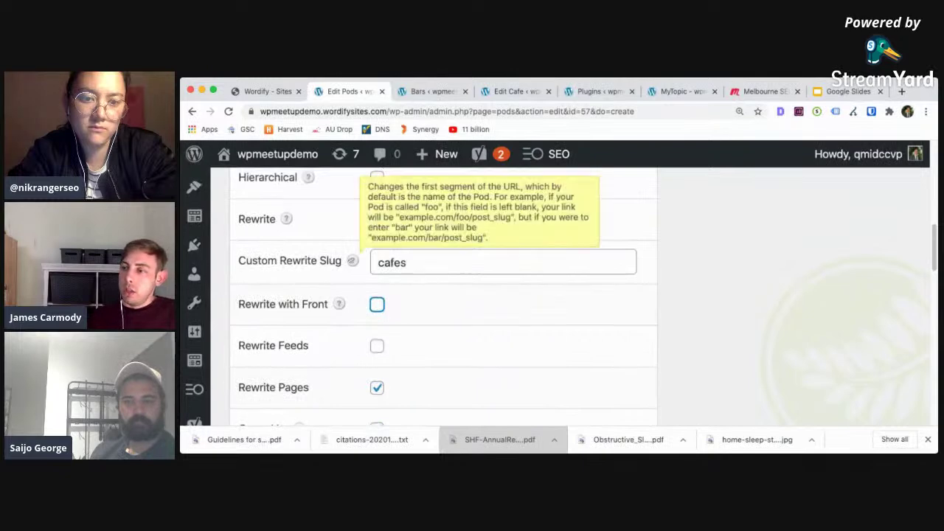
scroll(351, 260, "up", 2)
left_click(413, 286)
key("BackSpace")
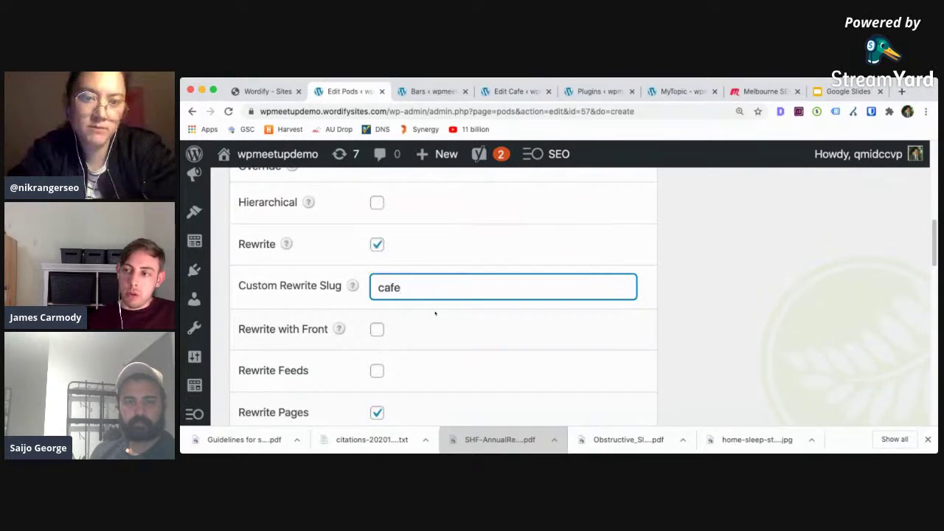
Review the archive slug and the remaining advanced options, including Rewrite Pages, Query Var, Exportable, Default Status and the Supports list.
scroll(399, 303, "up", 5)
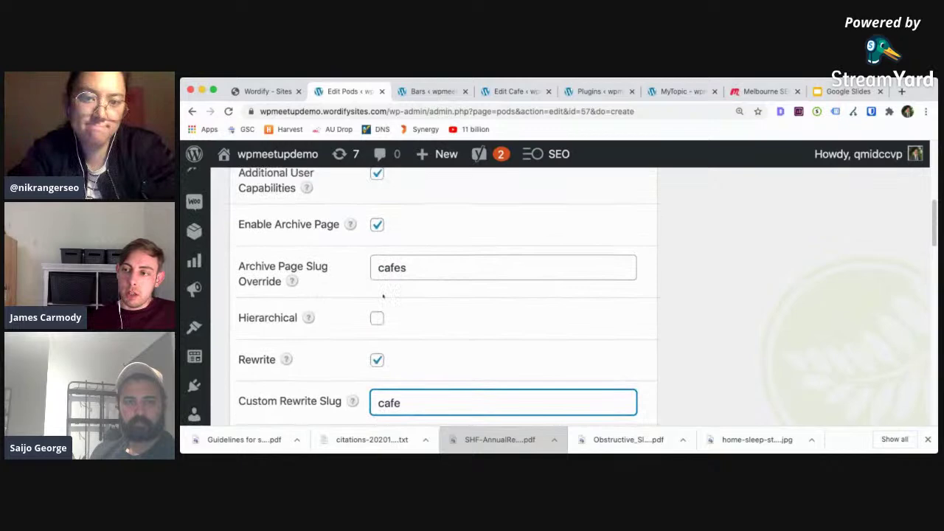
scroll(384, 296, "down", 10)
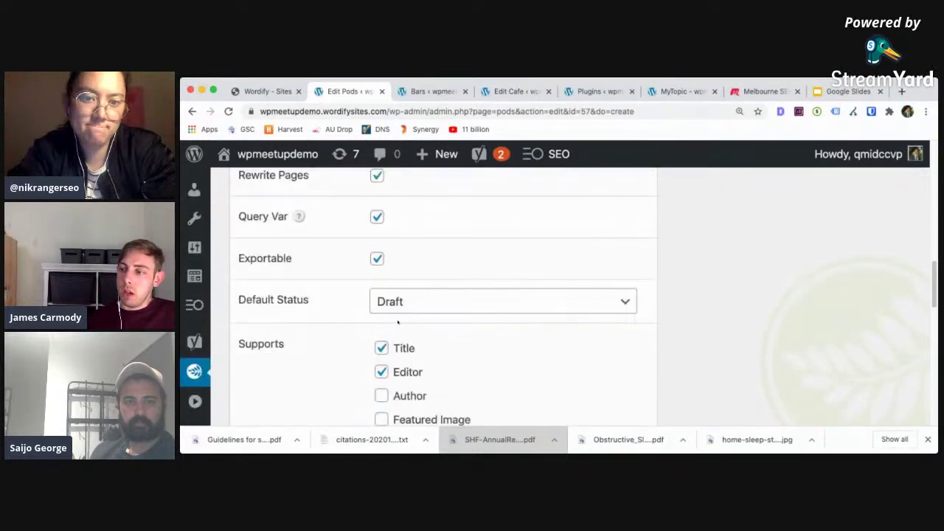
scroll(408, 285, "up", 3)
scroll(415, 279, "down", 10)
scroll(415, 279, "up", 10)
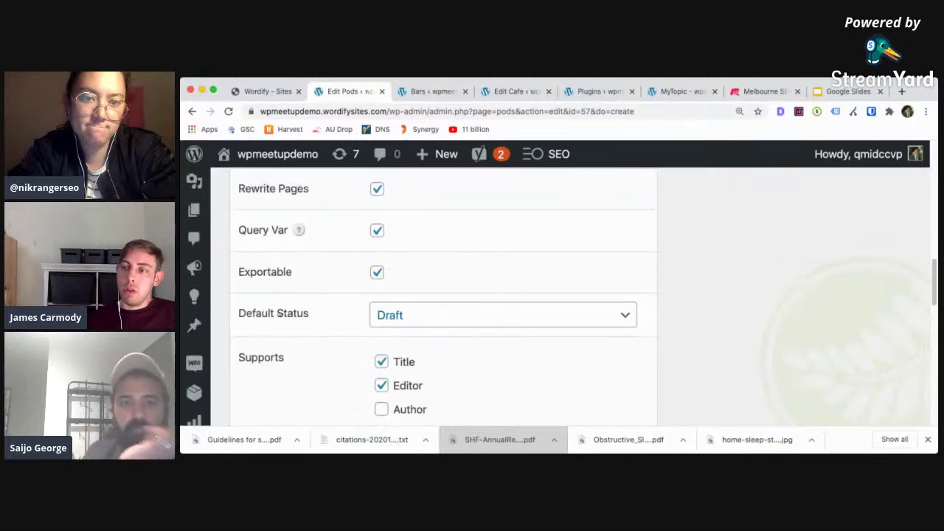
scroll(423, 309, "up", 3)
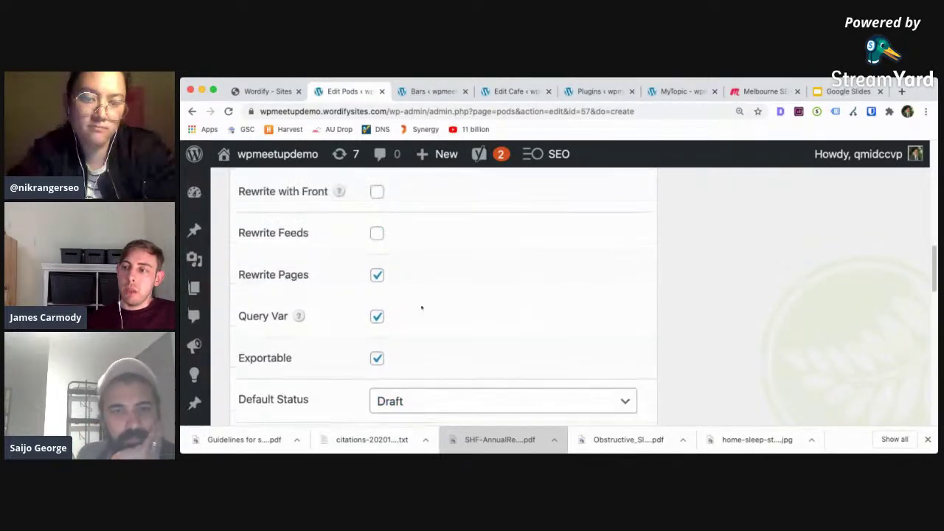
scroll(422, 307, "down", 2)
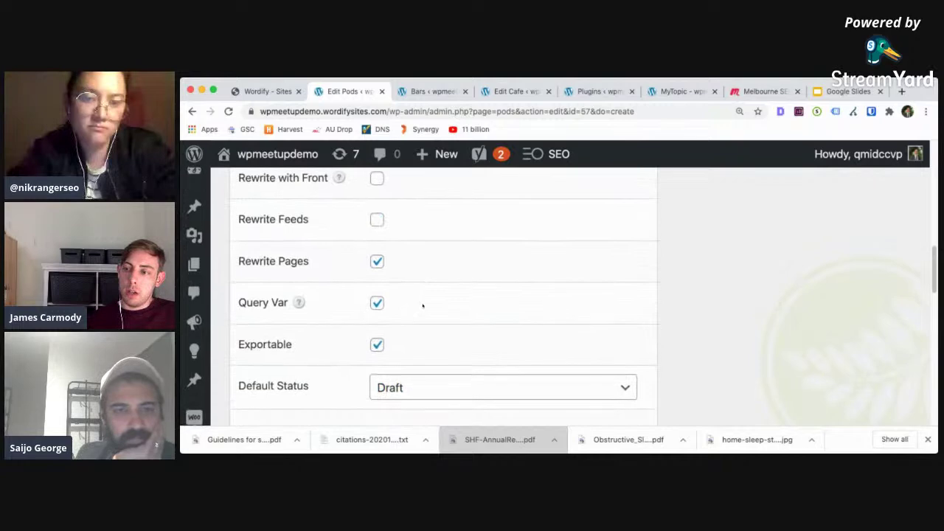
scroll(407, 310, "down", 3)
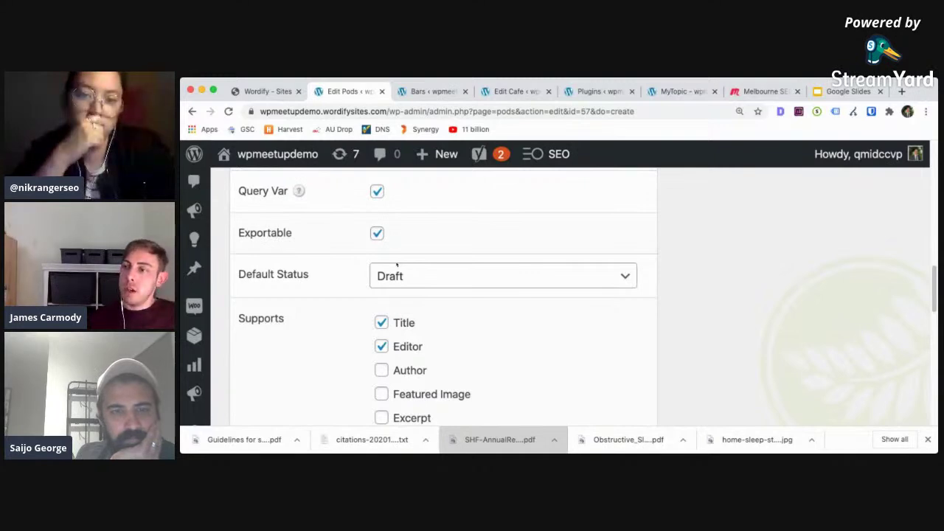
scroll(397, 266, "down", 3)
scroll(410, 277, "up", 1)
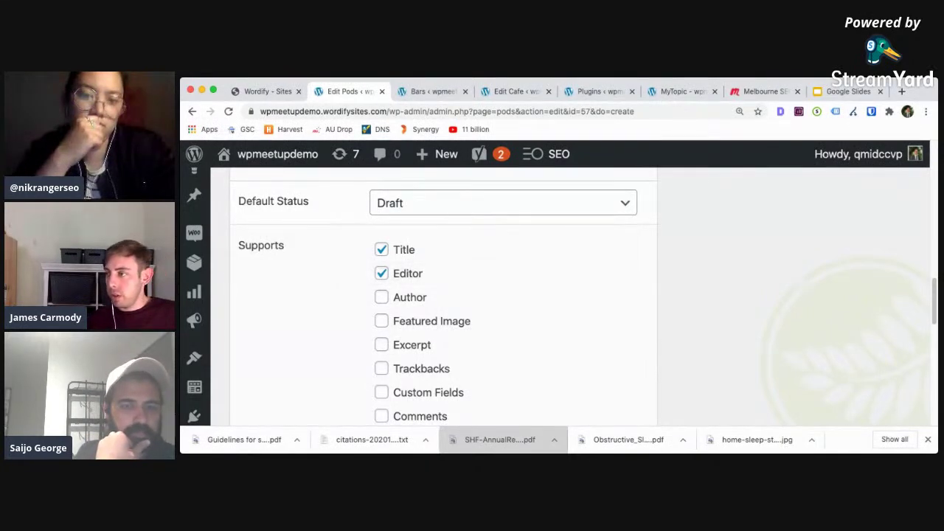
Open the Prosperity Media website in a new browser tab and look through its SEO Sydney service page.
left_click(902, 92)
type("p")
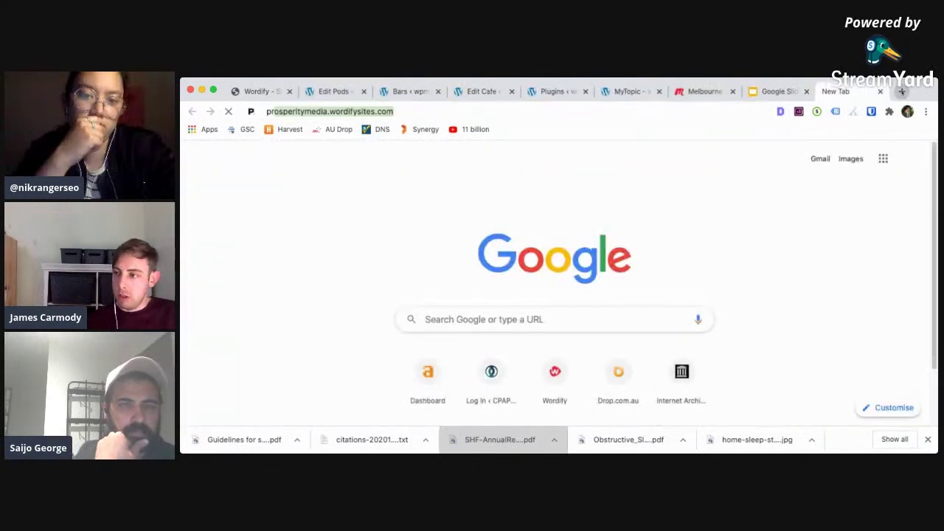
key("Return")
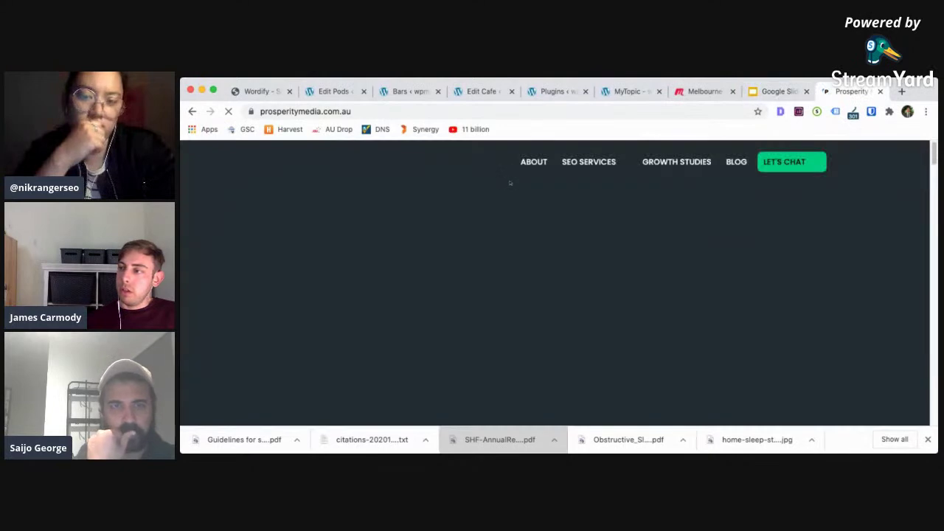
mouse_move(569, 183)
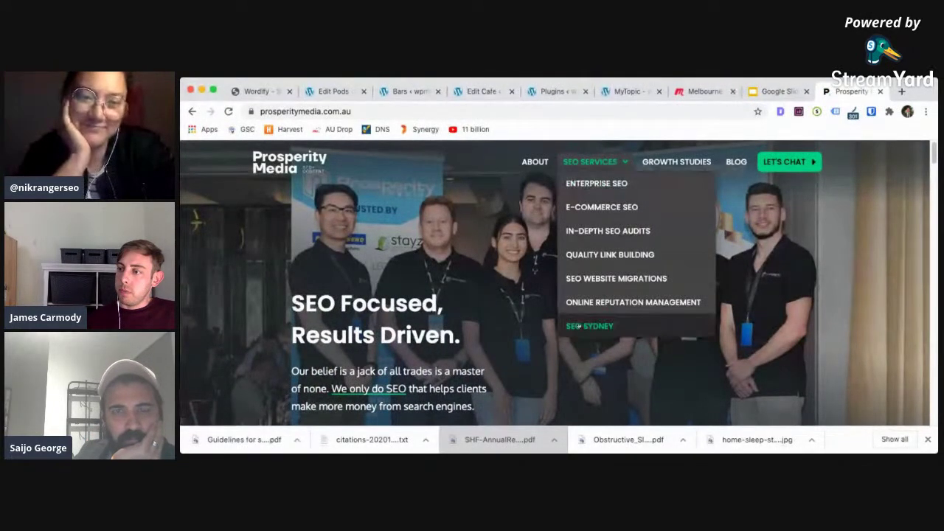
left_click(579, 325)
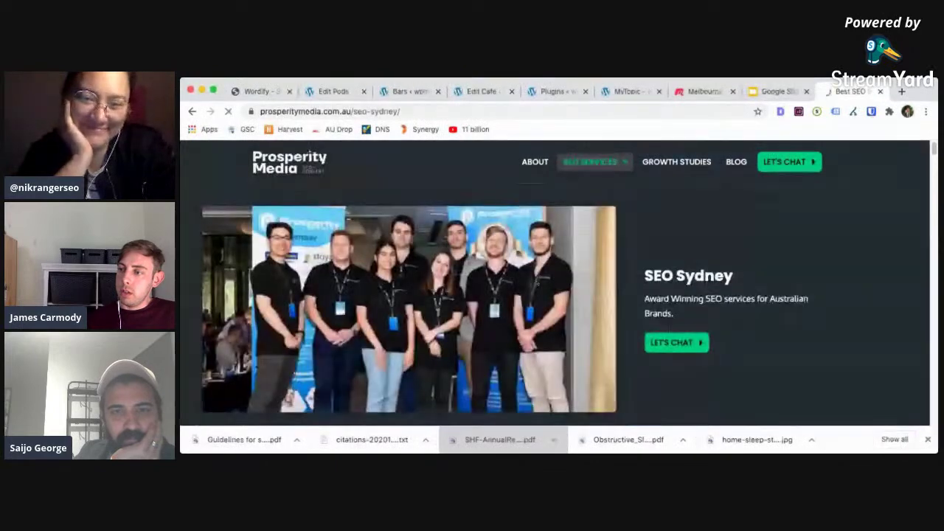
scroll(554, 303, "down", 7)
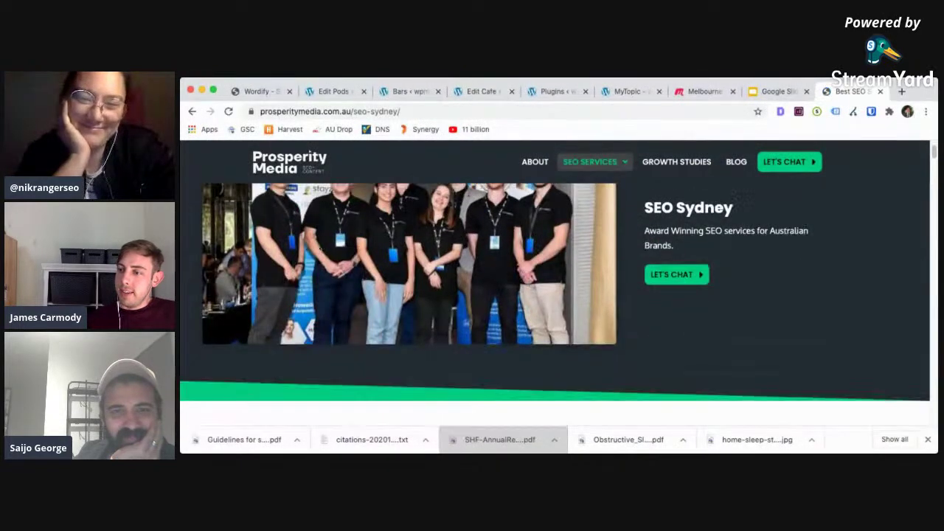
scroll(319, 250, "up", 3)
scroll(319, 249, "down", 5)
scroll(318, 249, "down", 6)
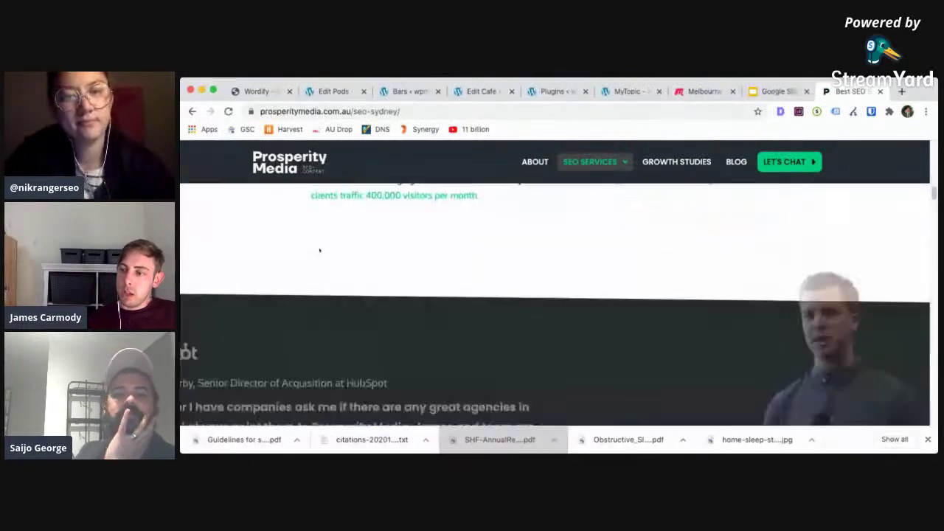
scroll(583, 281, "down", 6)
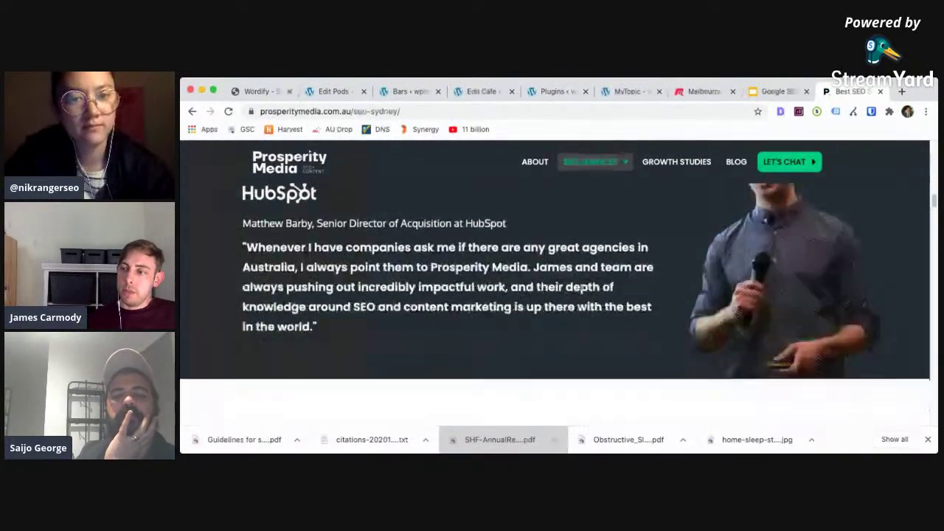
scroll(583, 289, "down", 3)
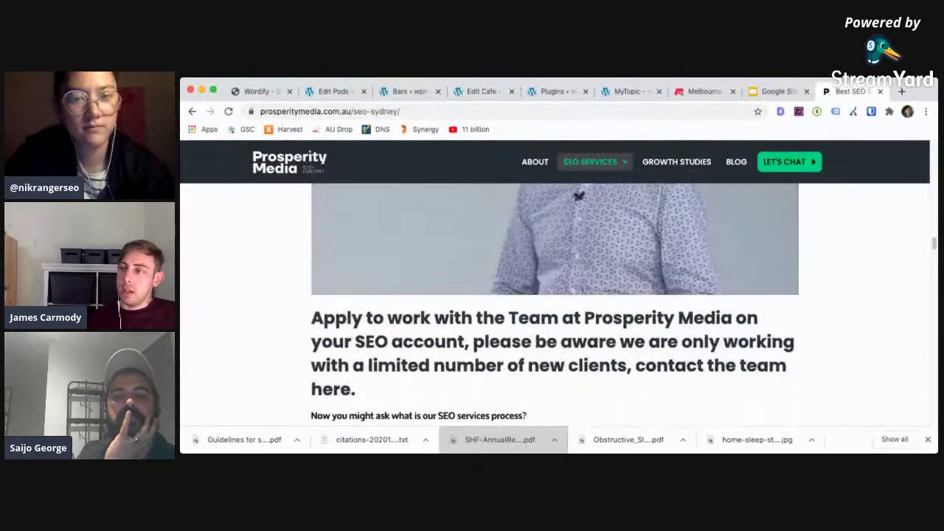
Return to the cafe pod's settings and review the Supports options from Title and Editor through Post Formats.
scroll(583, 289, "up", 8)
scroll(583, 289, "up", 15)
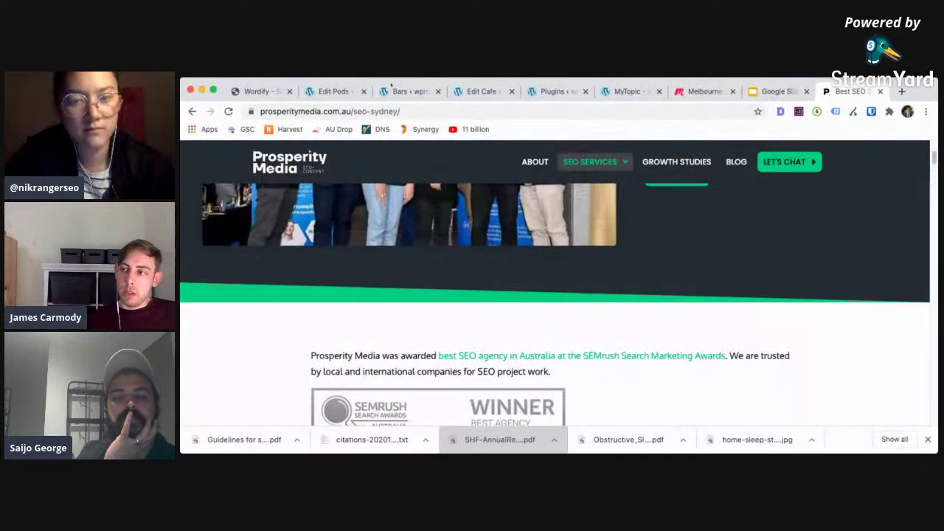
left_click(334, 90)
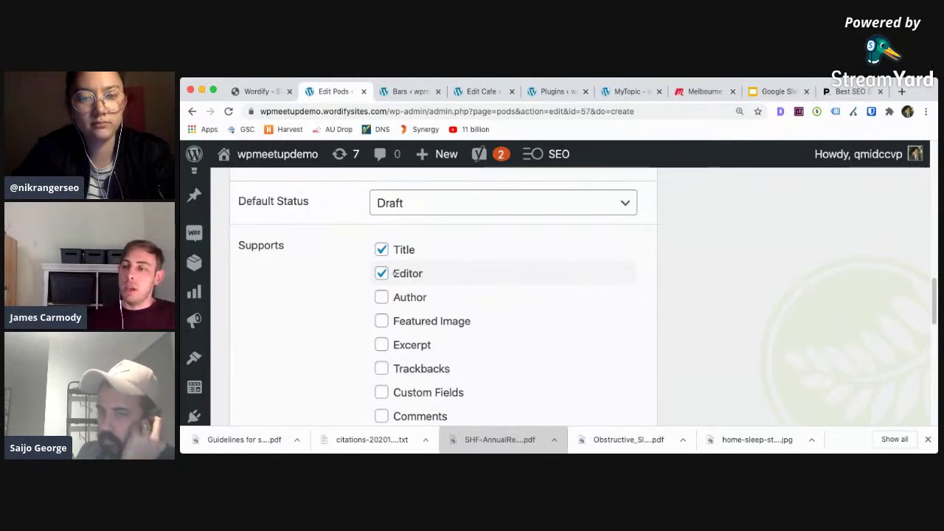
scroll(438, 277, "down", 1)
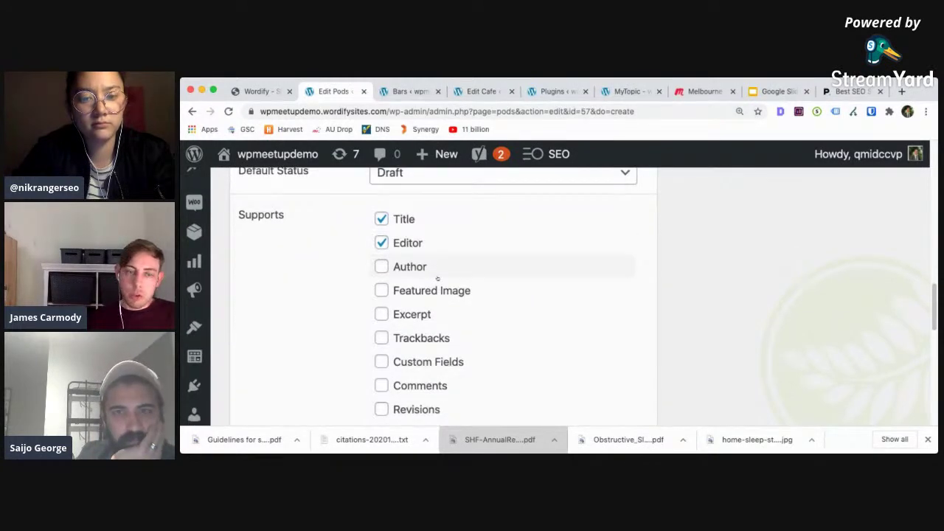
scroll(437, 278, "down", 1)
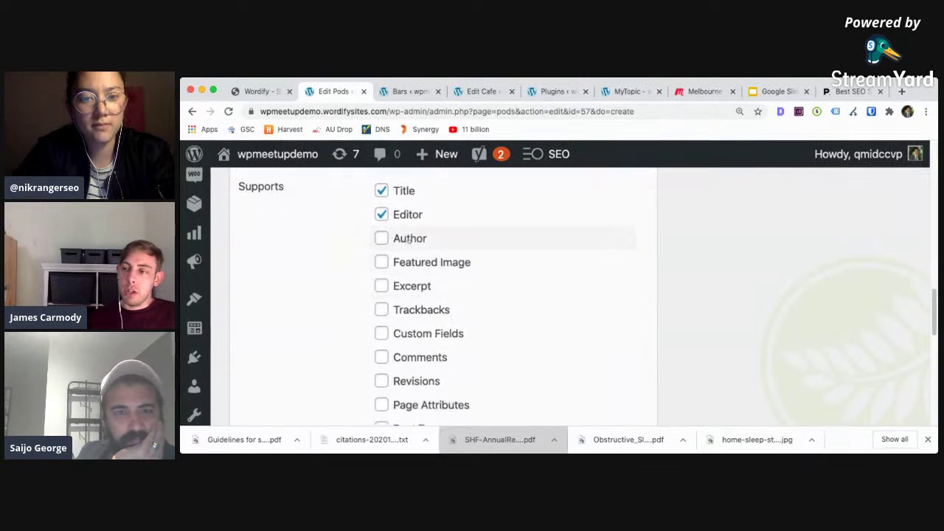
scroll(428, 289, "down", 1)
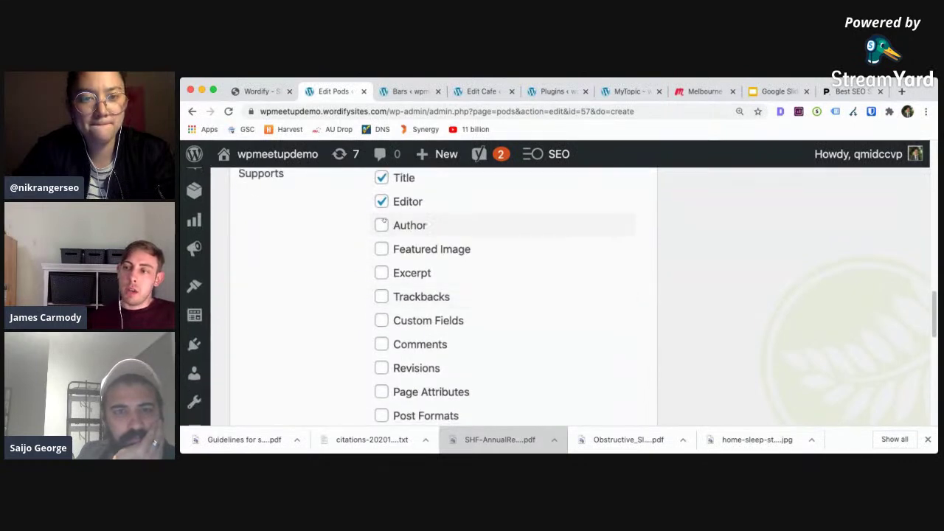
scroll(475, 241, "down", 3)
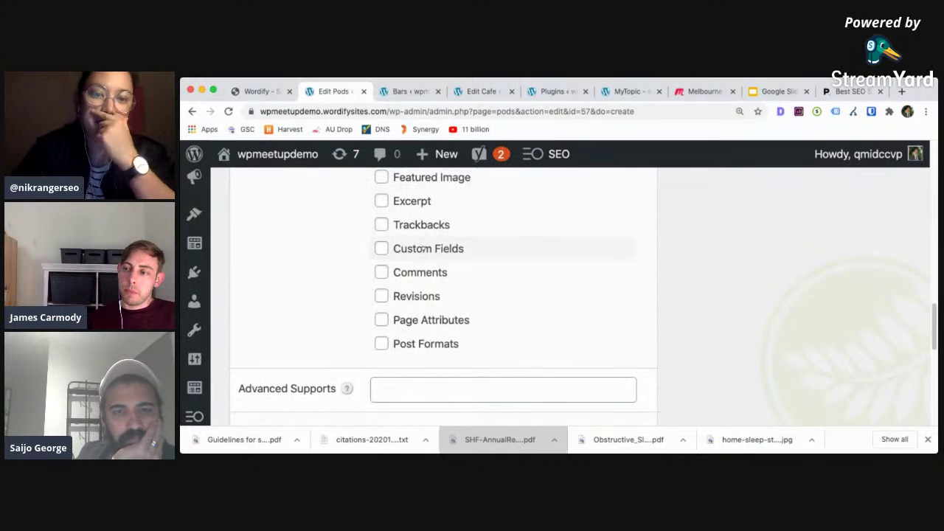
scroll(467, 282, "down", 1)
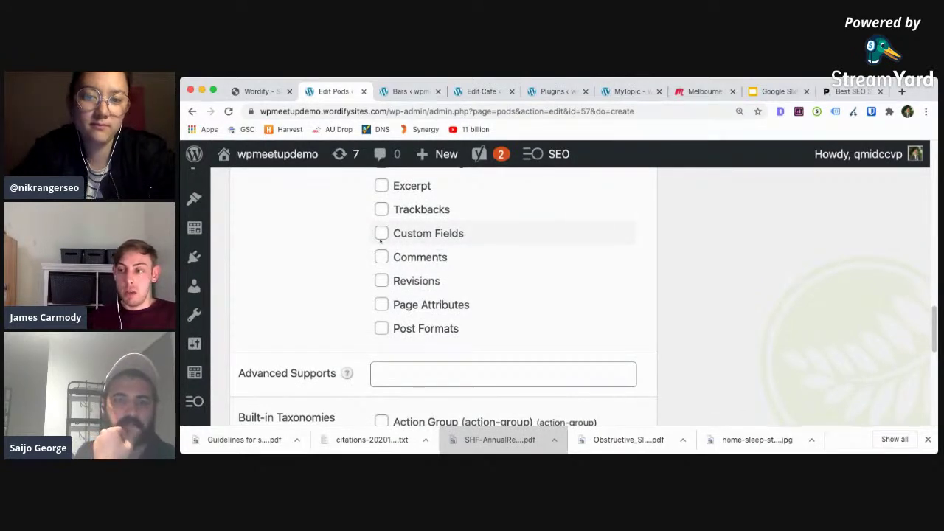
scroll(380, 240, "down", 3)
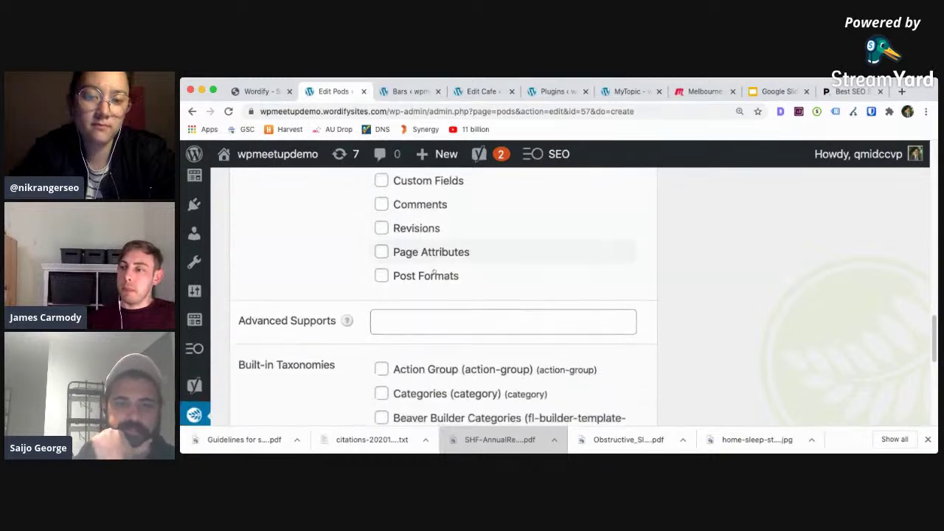
Look through the pod's Built-in Taxonomies list, including Categories, Locations, Tags and the product taxonomies.
scroll(434, 269, "down", 4)
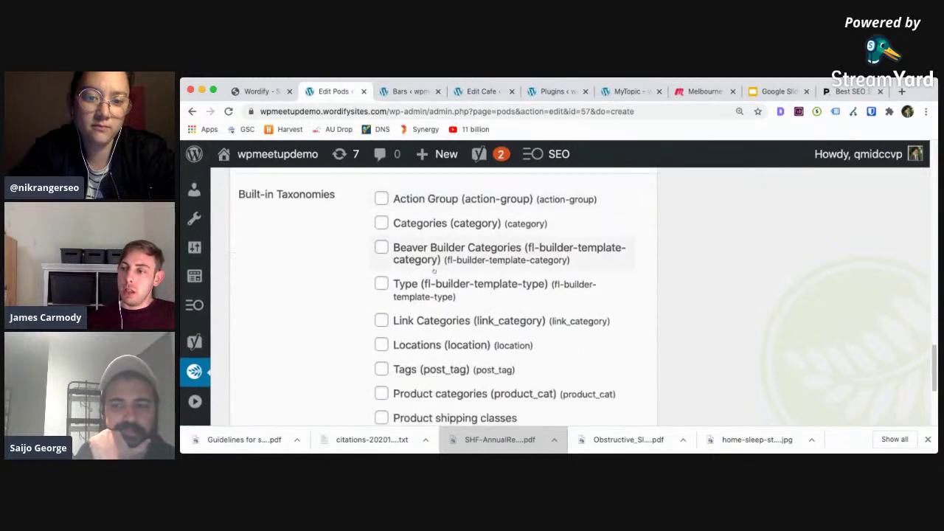
scroll(434, 271, "up", 3)
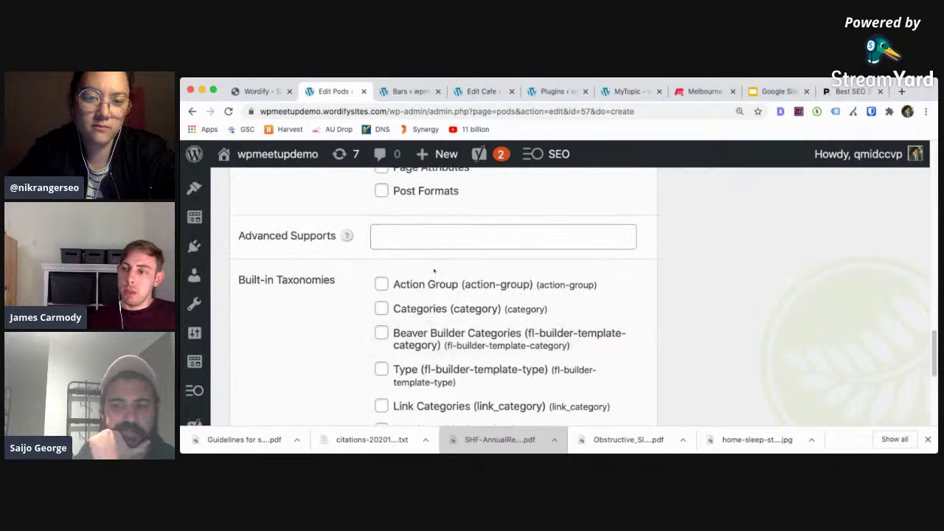
scroll(434, 270, "down", 2)
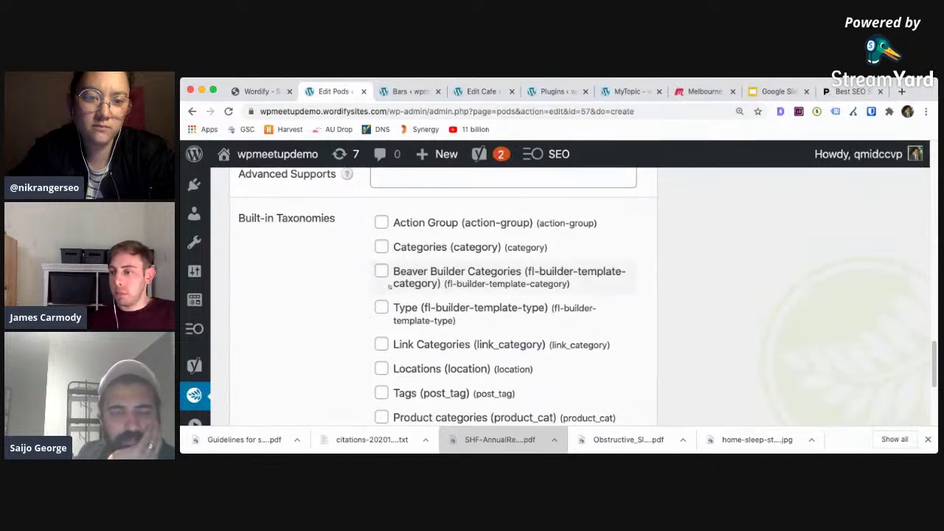
scroll(389, 288, "down", 6)
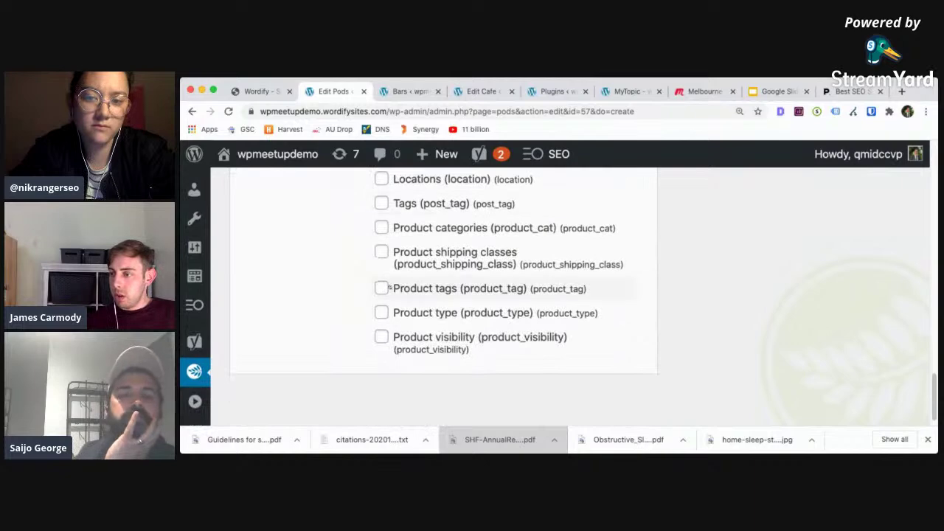
scroll(390, 285, "up", 1)
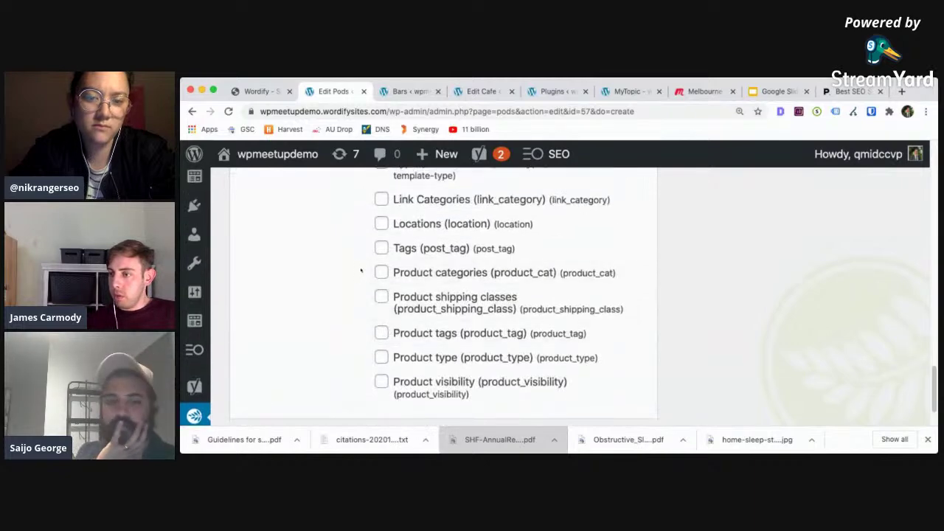
scroll(412, 282, "up", 2)
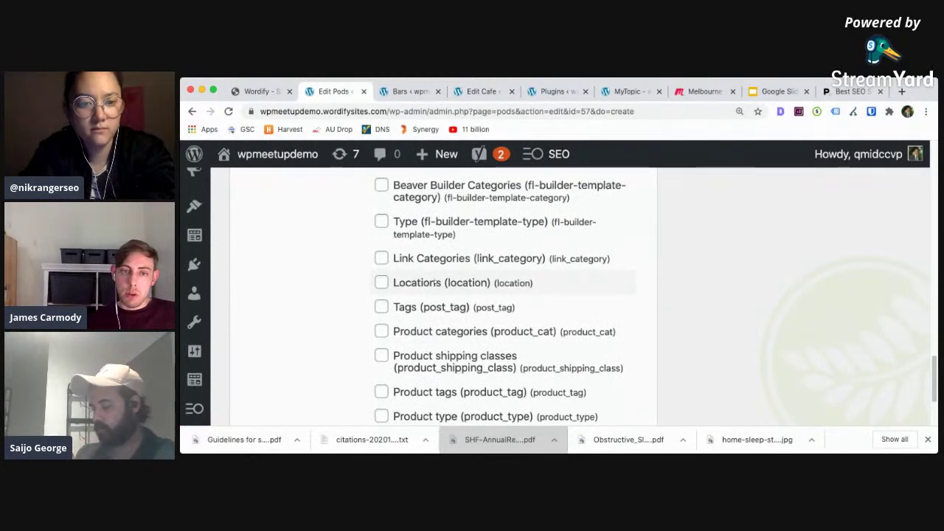
left_click_drag(553, 285, 384, 281)
scroll(299, 275, "down", 3)
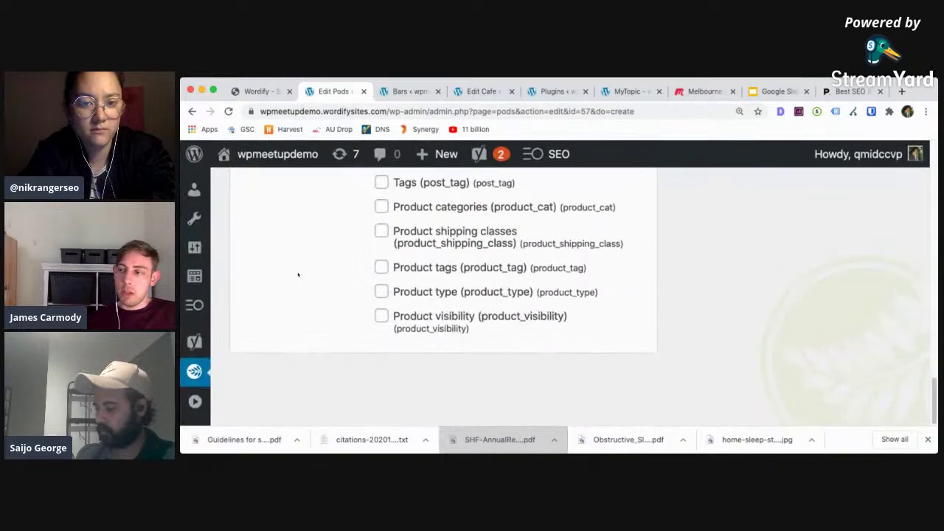
Save the cafe pod with its updated advanced options.
scroll(298, 275, "up", 10)
scroll(298, 275, "up", 5)
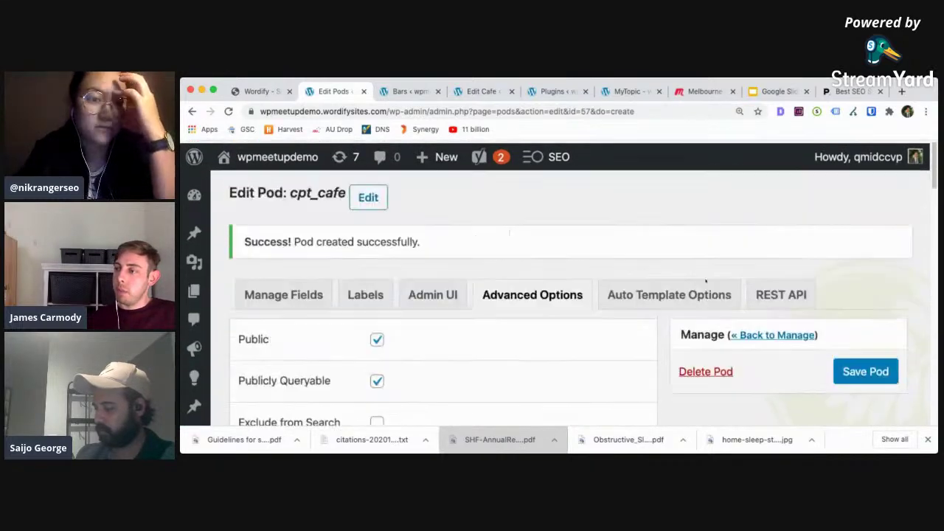
left_click(862, 367)
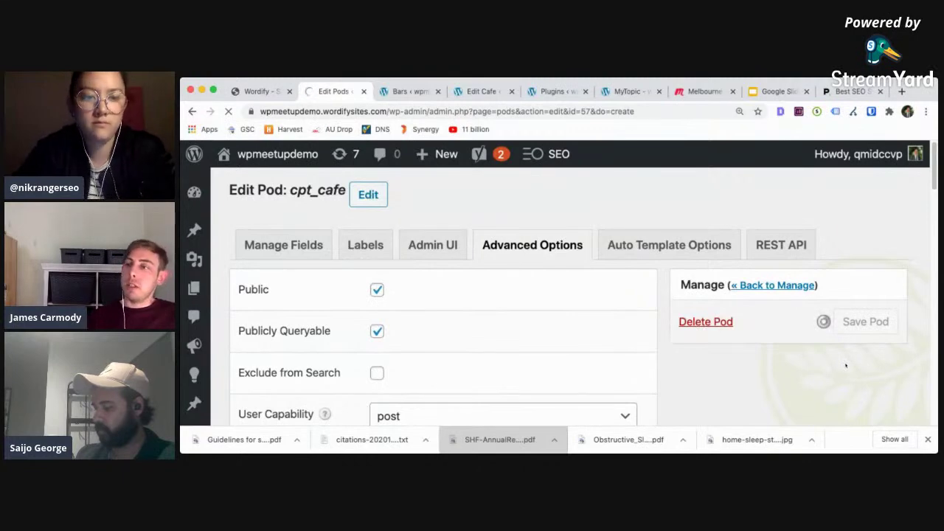
Reload the Cornerstone Cafe edit page and check its permalink against the new rewrite settings.
left_click(482, 92)
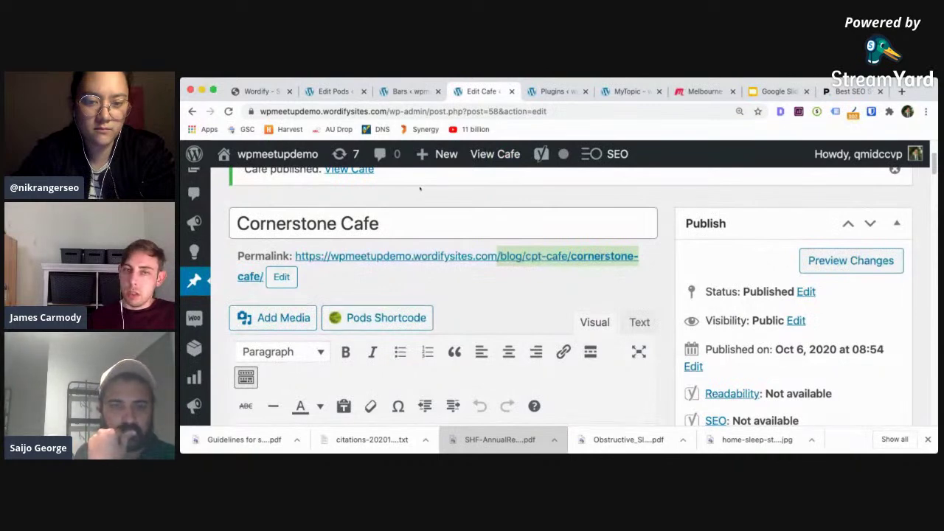
key("super+r")
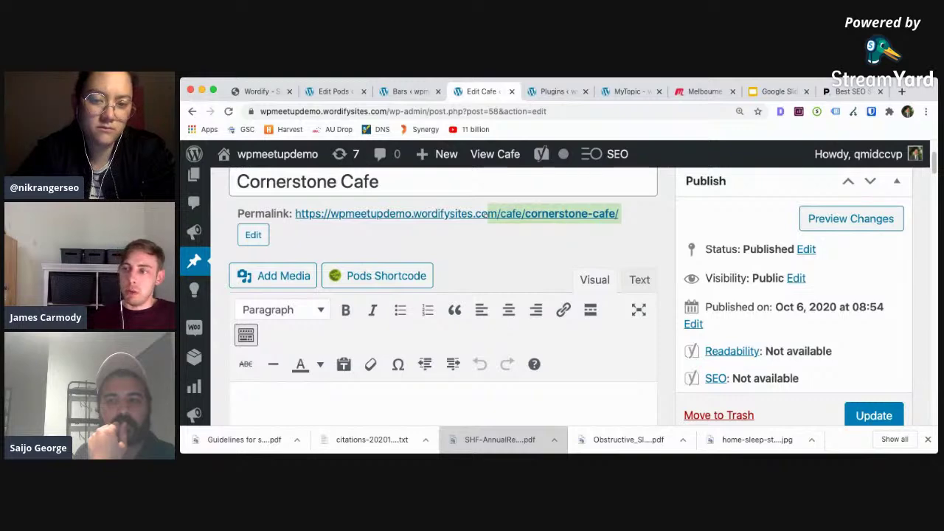
left_click(510, 232)
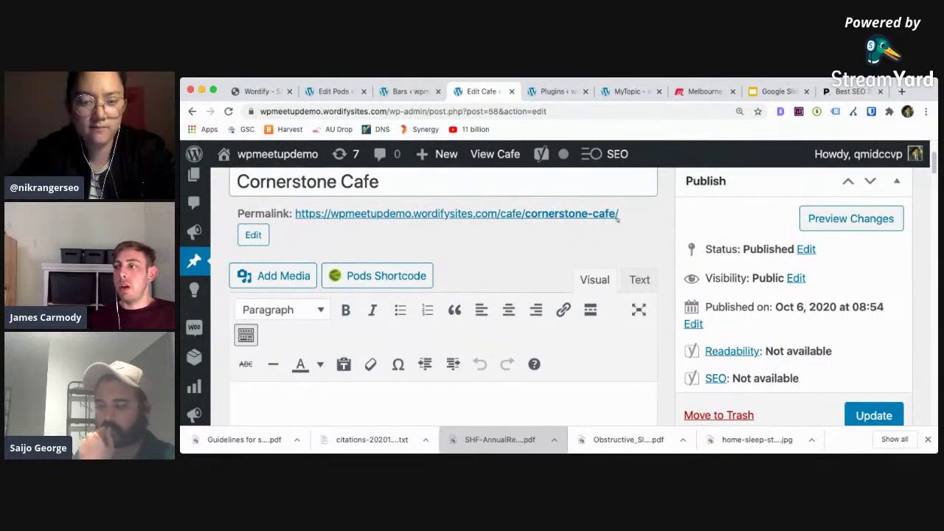
triple_click(513, 215)
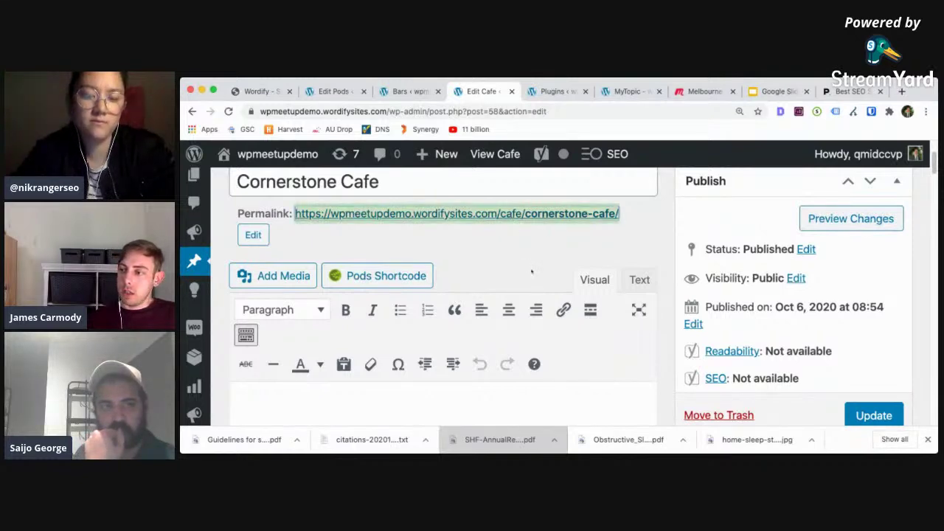
Open the Cornerstone Cafe permalink in a new browser tab and look through the published page.
left_click(552, 216, "super")
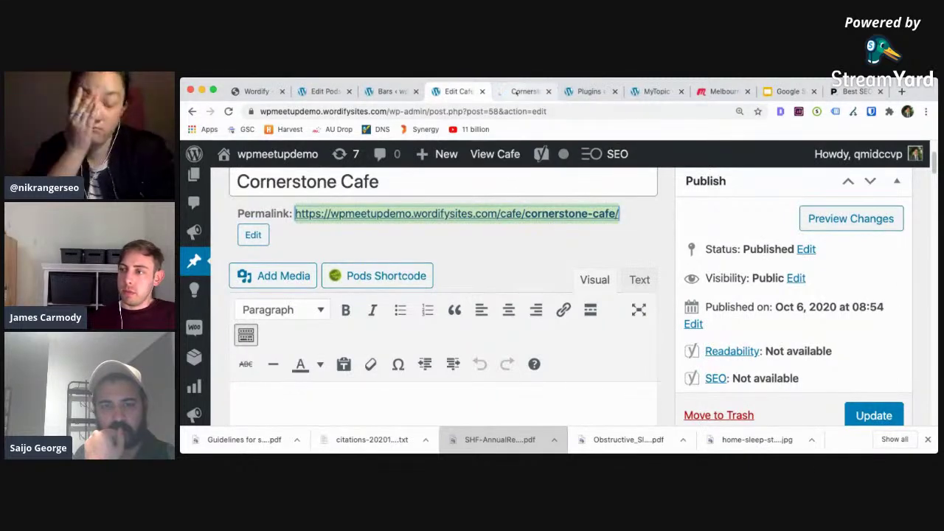
left_click(520, 91)
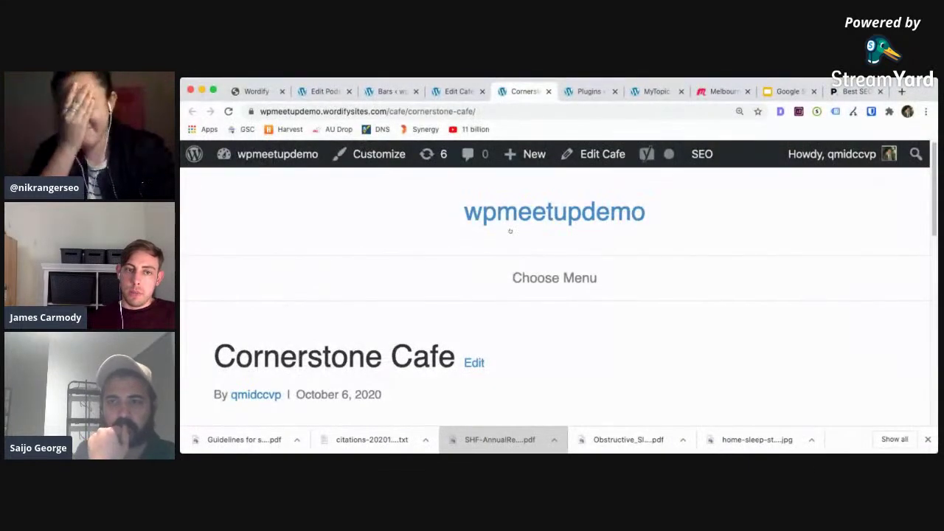
scroll(510, 231, "down", 3)
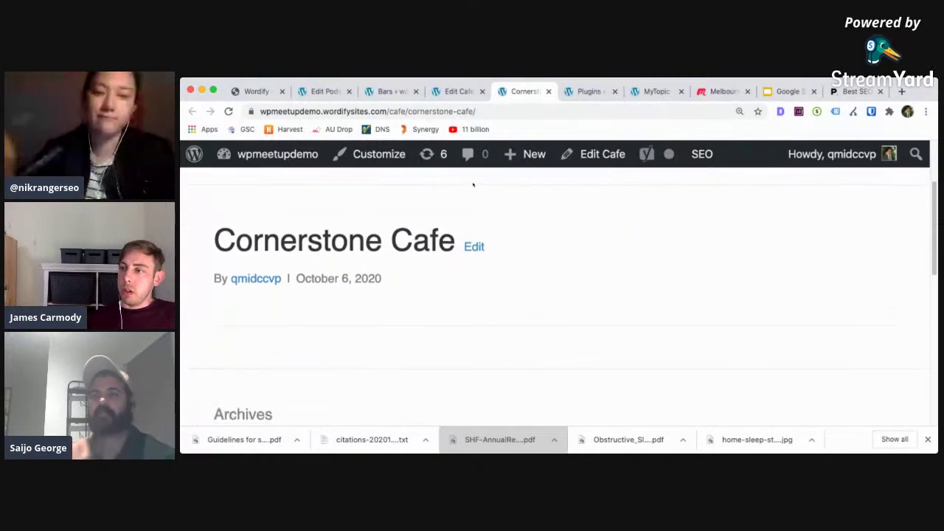
scroll(473, 185, "down", 10)
scroll(473, 184, "up", 9)
scroll(473, 185, "up", 4)
scroll(515, 314, "down", 5)
scroll(515, 314, "up", 5)
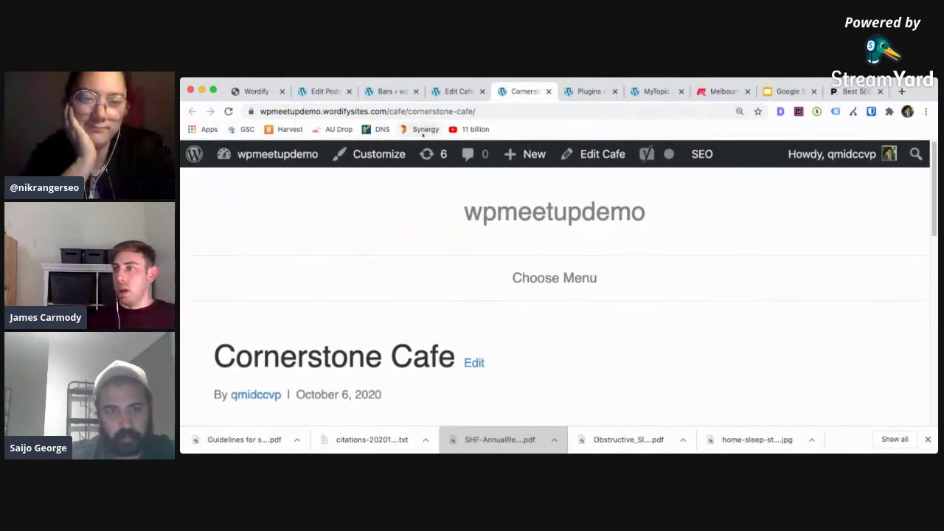
Shorten the cafe page's address to wpmeetupdemo.wordifysites.com/cafe/, load it and examine the resulting page.
left_click(443, 111)
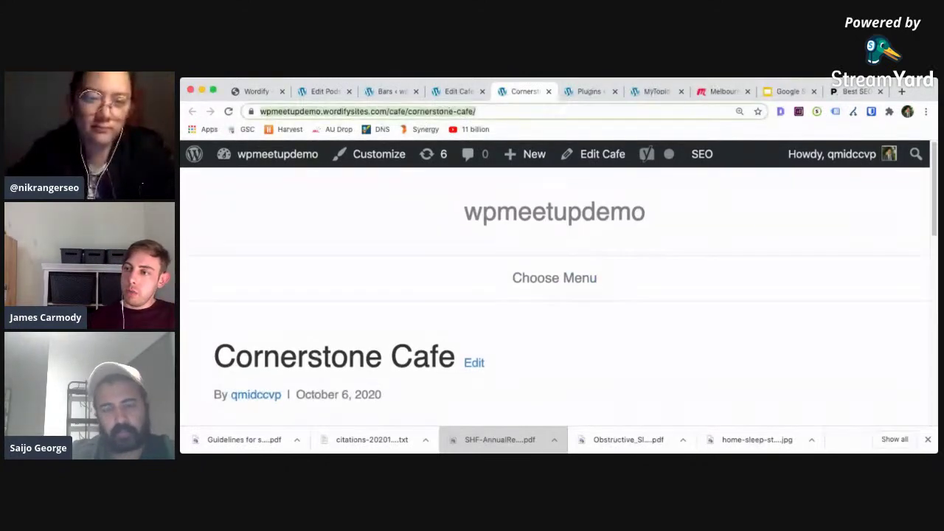
left_click(451, 112)
left_click_drag(438, 112, 533, 106)
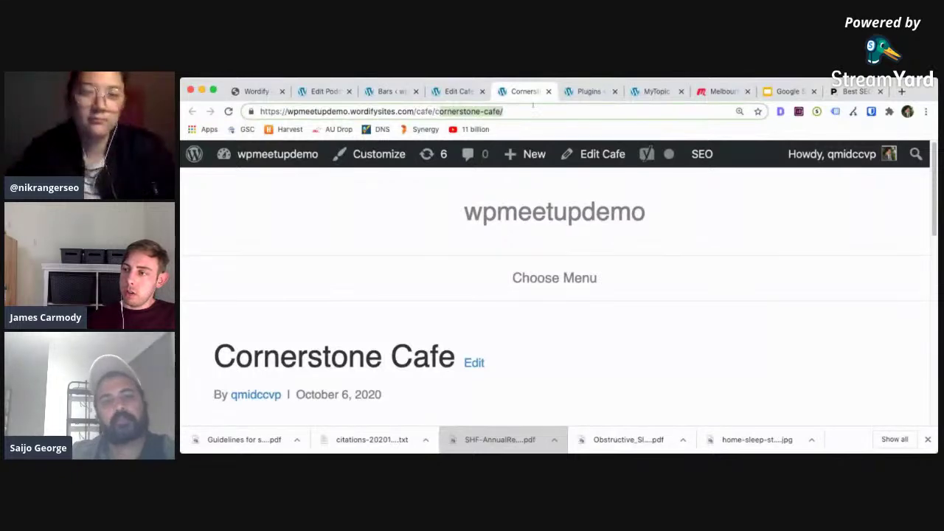
key("BackSpace")
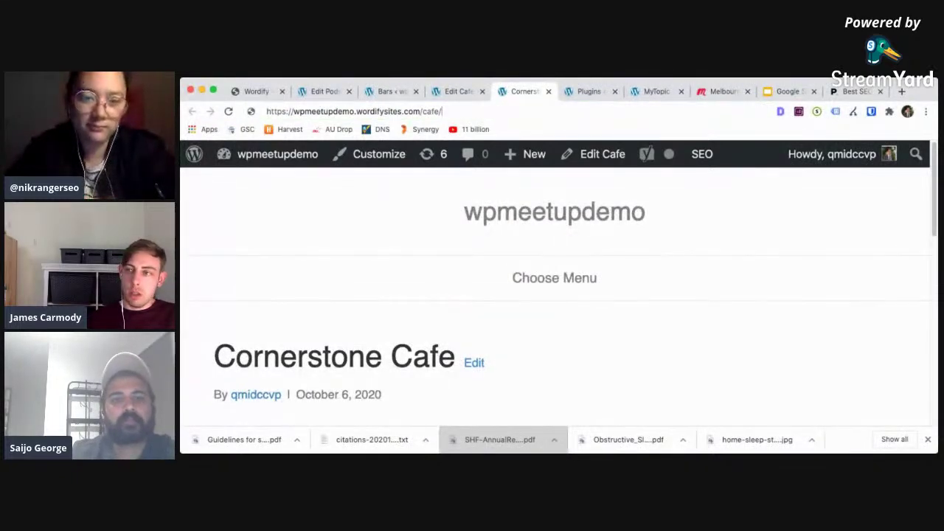
key("Return")
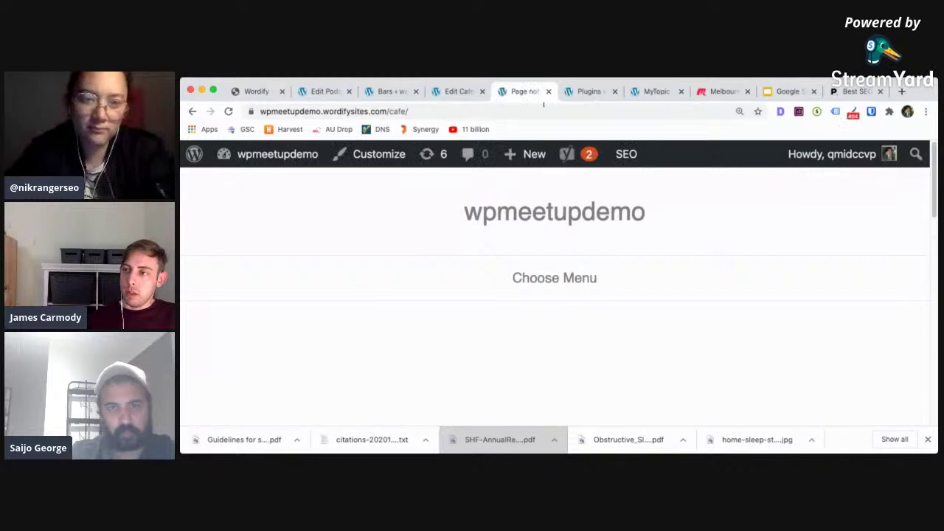
scroll(481, 236, "down", 3)
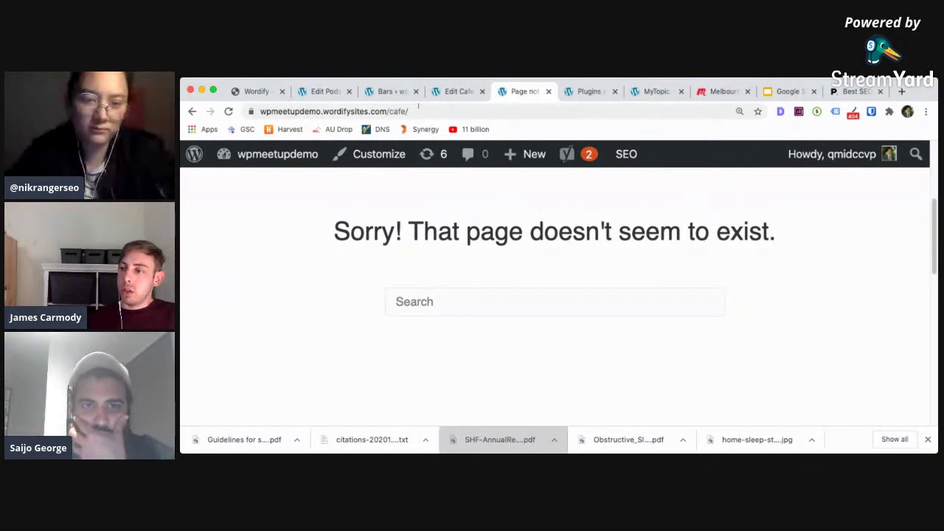
Change the cafe pod's Custom Rewrite Slug to cafes in the advanced options and save the pod.
left_click(324, 90)
scroll(500, 327, "down", 10)
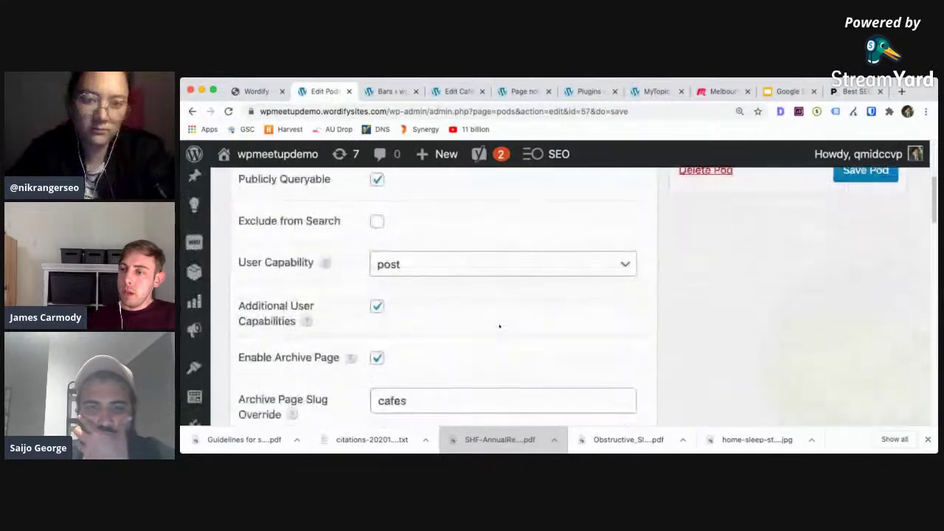
left_click(439, 285)
type("s")
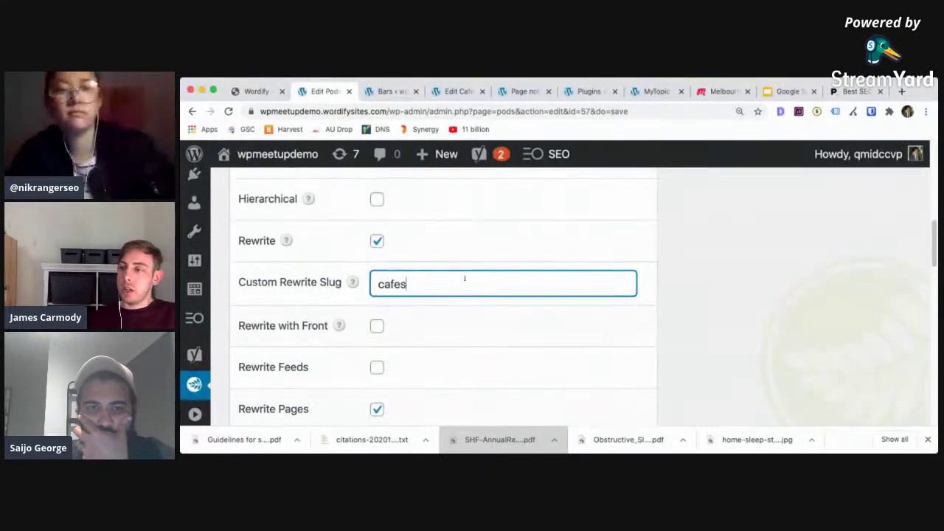
scroll(544, 268, "up", 10)
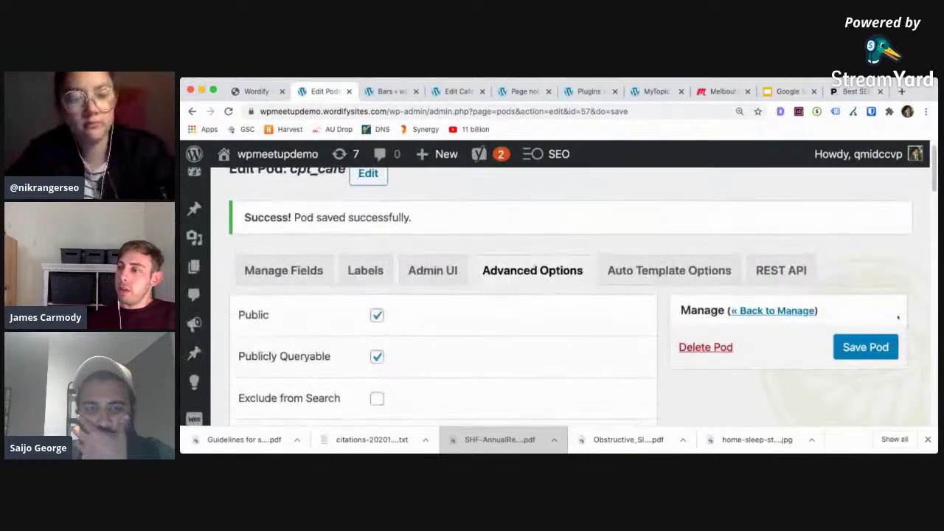
left_click(866, 346)
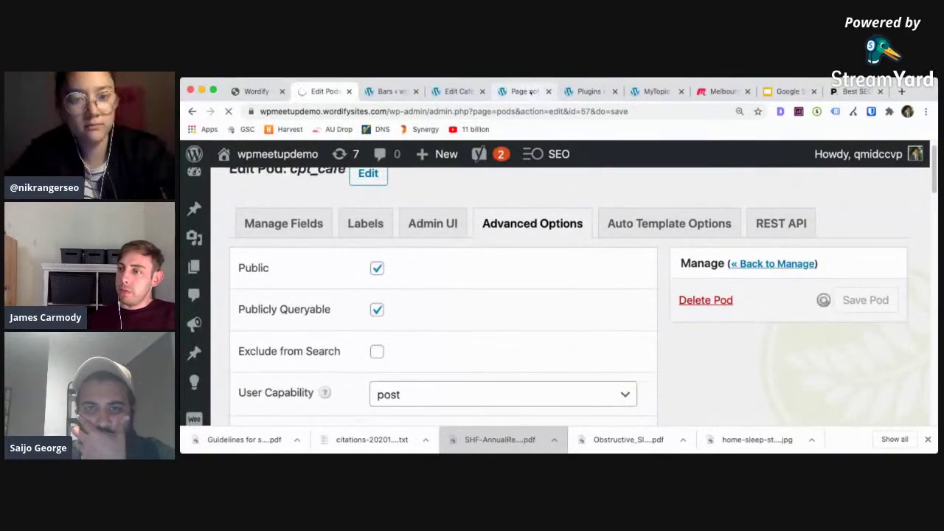
Reload the Cornerstone Cafe edit page to check its permalink and open that permalink in a new browser tab.
left_click(458, 91)
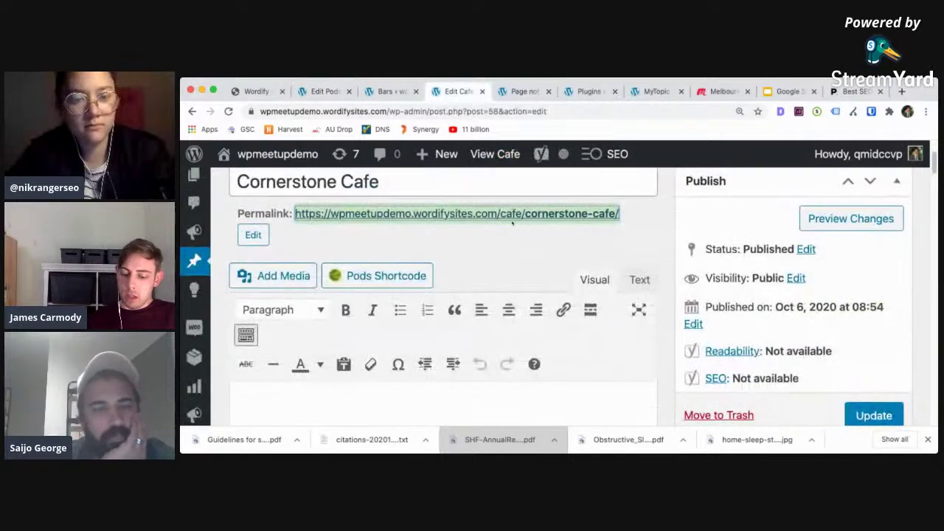
key("super+r")
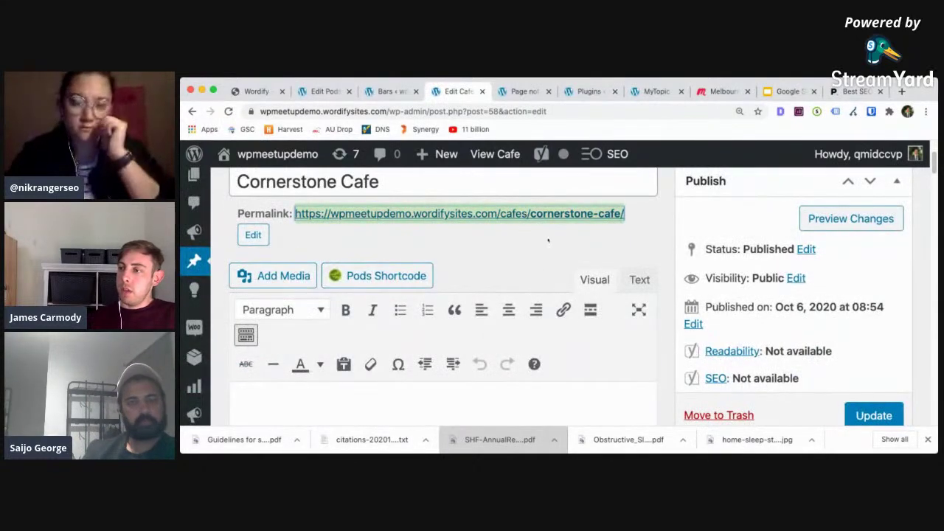
left_click(542, 213, "super")
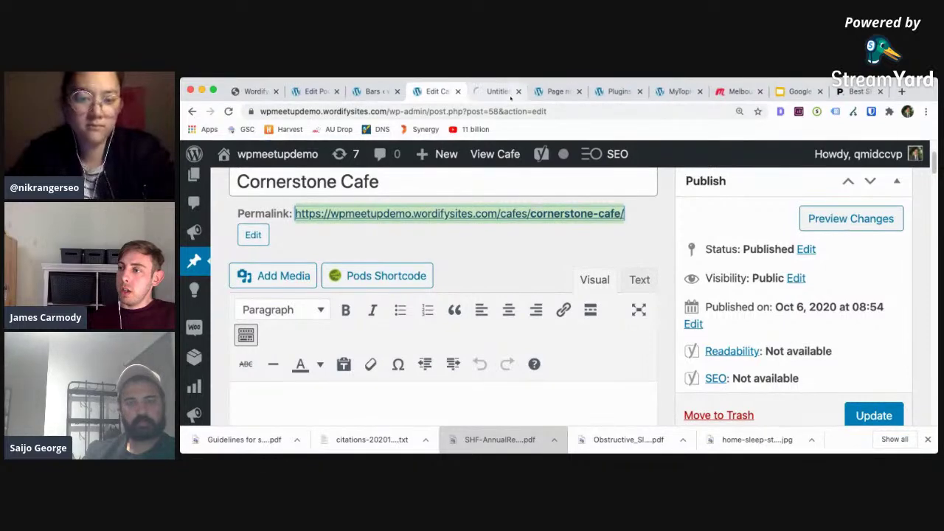
left_click(509, 95)
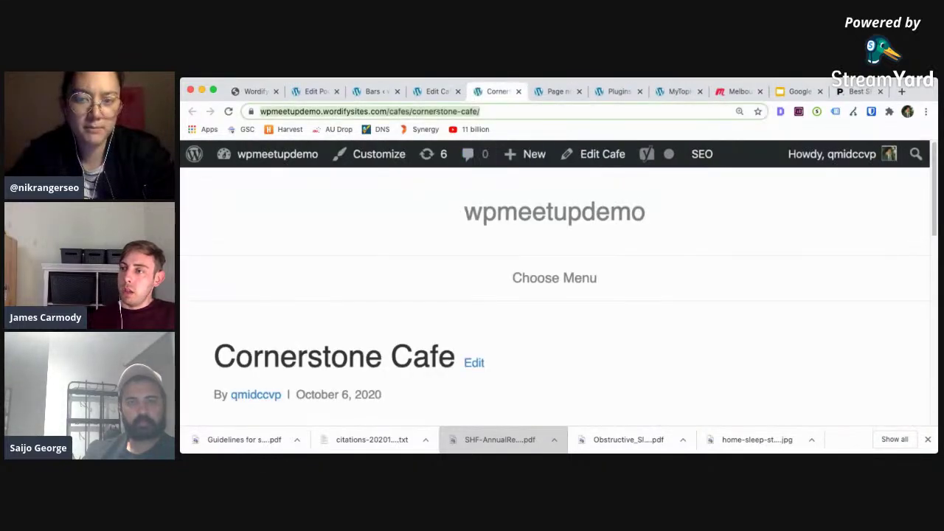
Shorten the Cornerstone Cafe page's address to wpmeetupdemo.wordifysites.com/cafes/, load it and look through the archive page.
left_click(450, 111)
left_click_drag(439, 111, 588, 108)
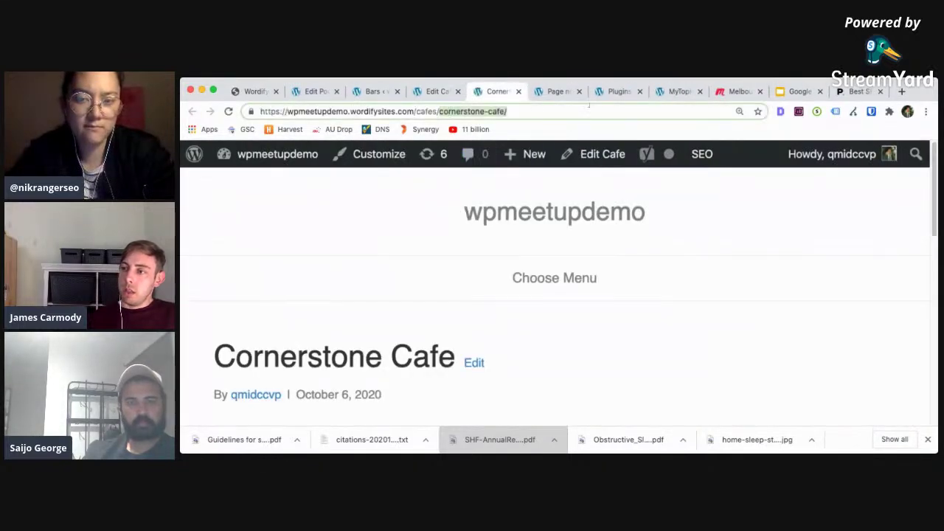
key("BackSpace")
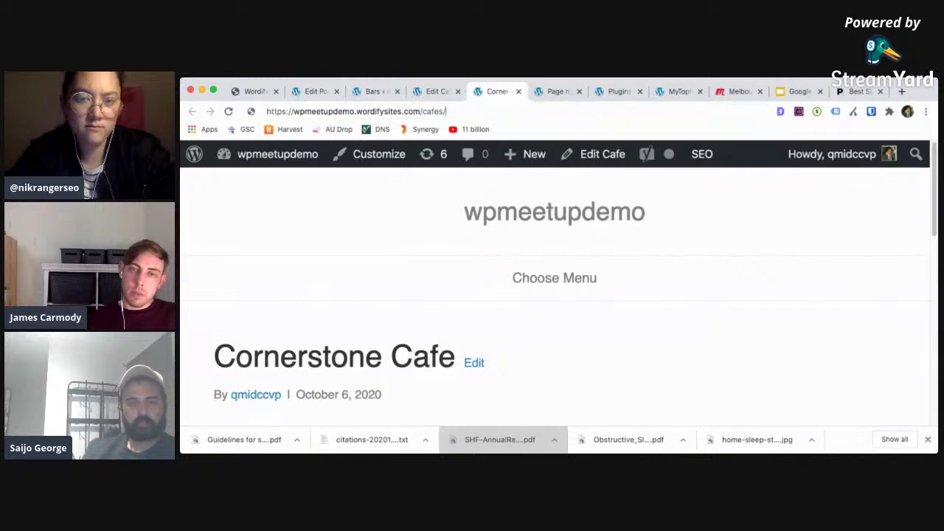
key("Return")
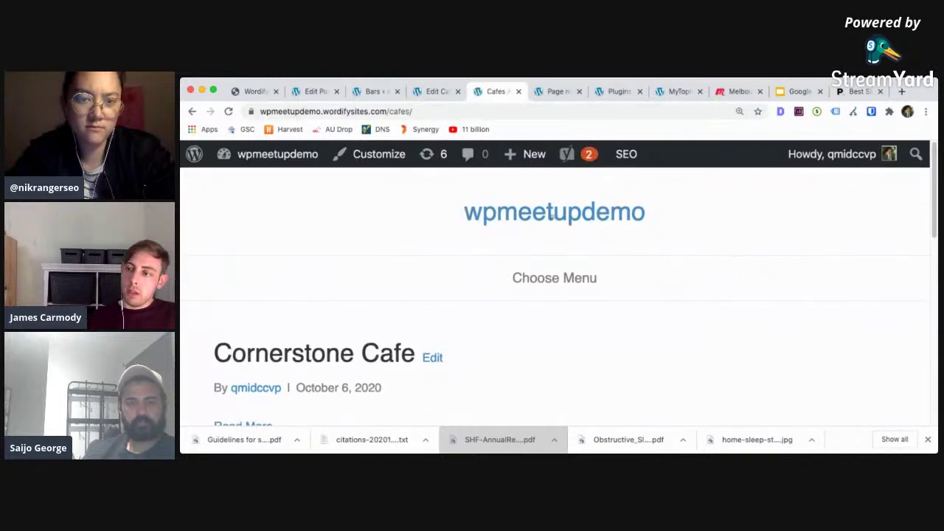
scroll(554, 226, "down", 5)
scroll(553, 226, "up", 8)
scroll(553, 225, "down", 4)
scroll(544, 226, "up", 2)
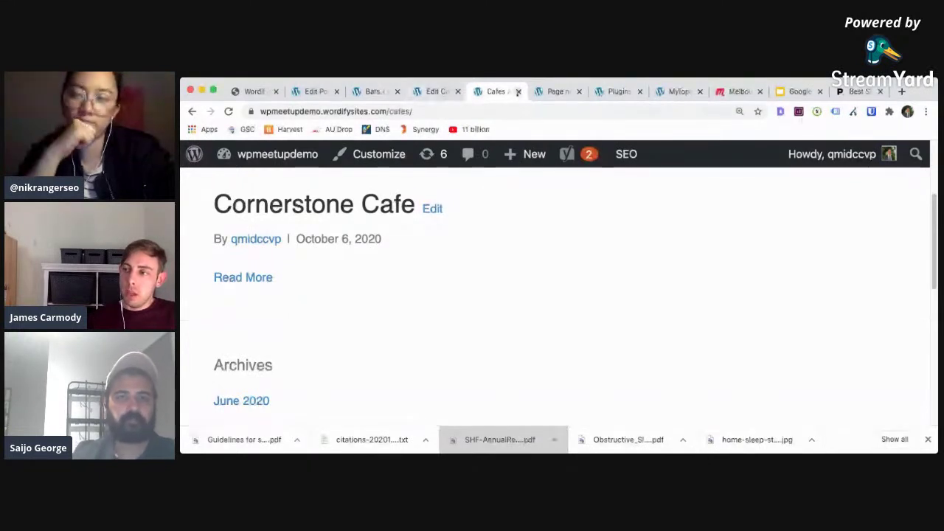
Return to the cafe pod's editor and review the taxonomies, archive and rewrite slug settings in its advanced options.
left_click(550, 91)
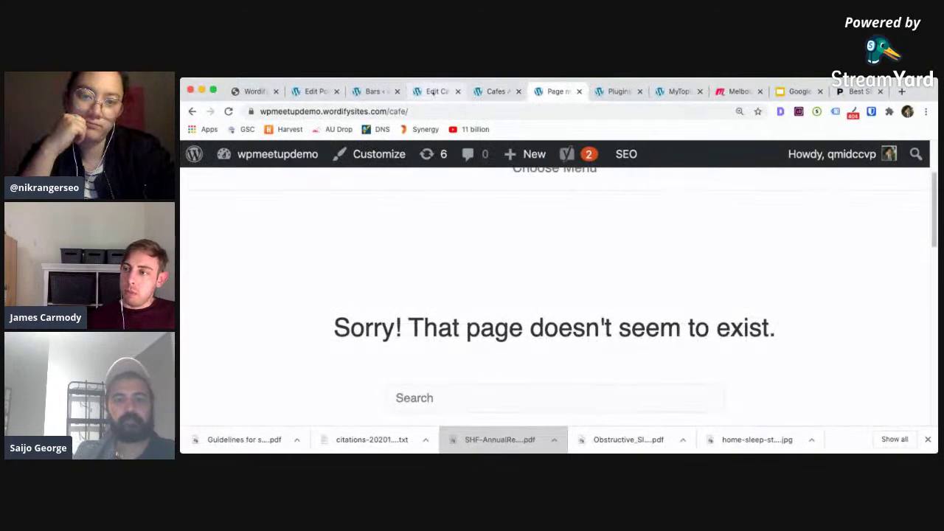
left_click(434, 91)
left_click(318, 92)
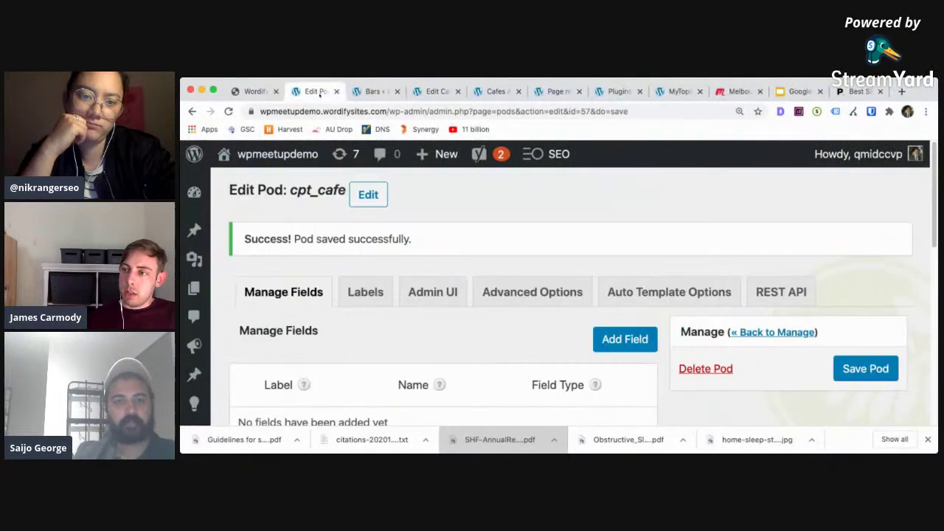
scroll(472, 327, "down", 5)
scroll(472, 327, "up", 4)
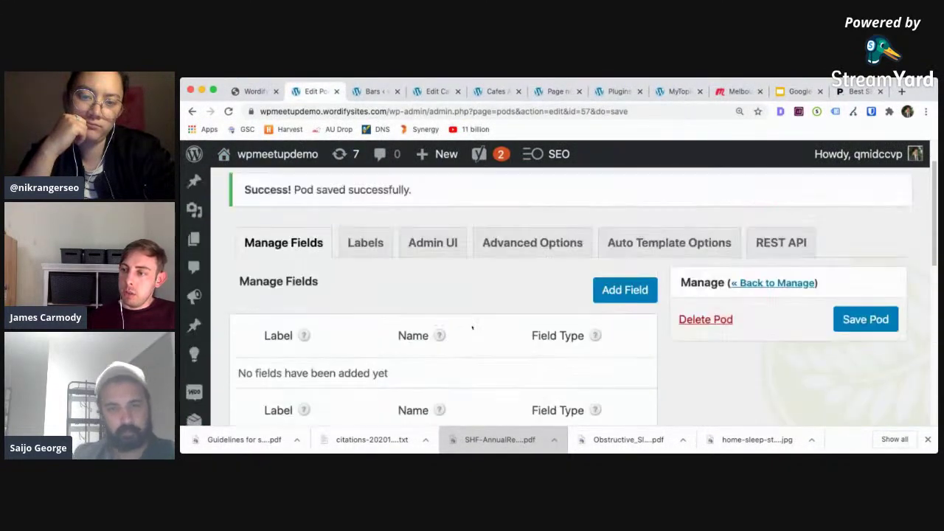
left_click(496, 245)
scroll(480, 308, "down", 10)
scroll(480, 308, "down", 10)
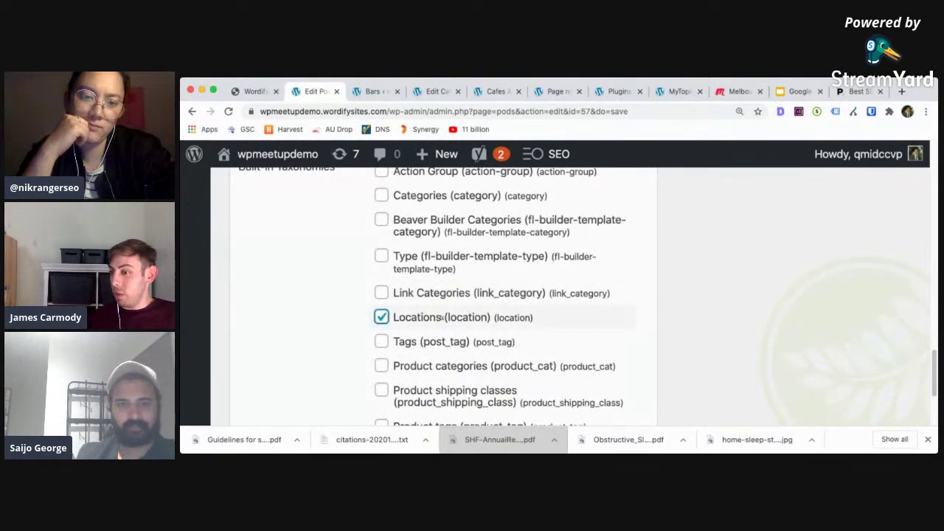
scroll(704, 246, "up", 10)
scroll(732, 246, "up", 3)
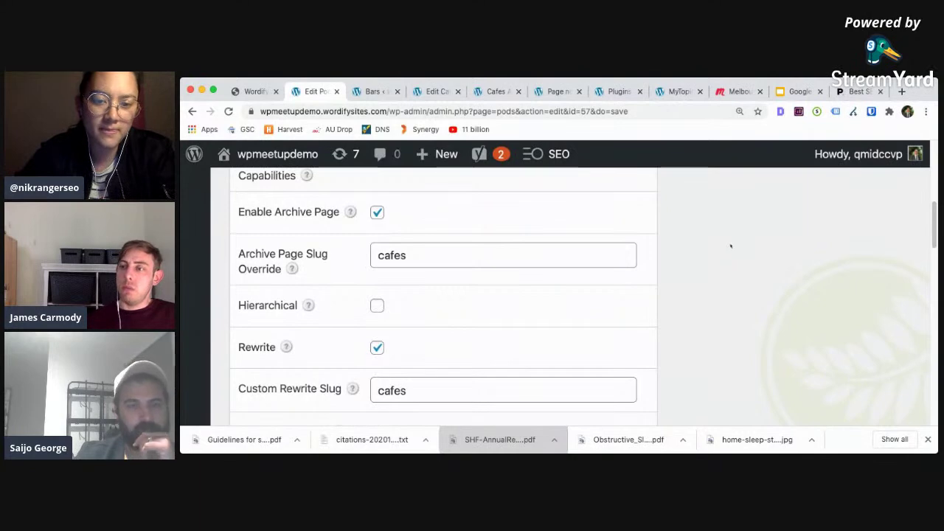
scroll(795, 241, "up", 8)
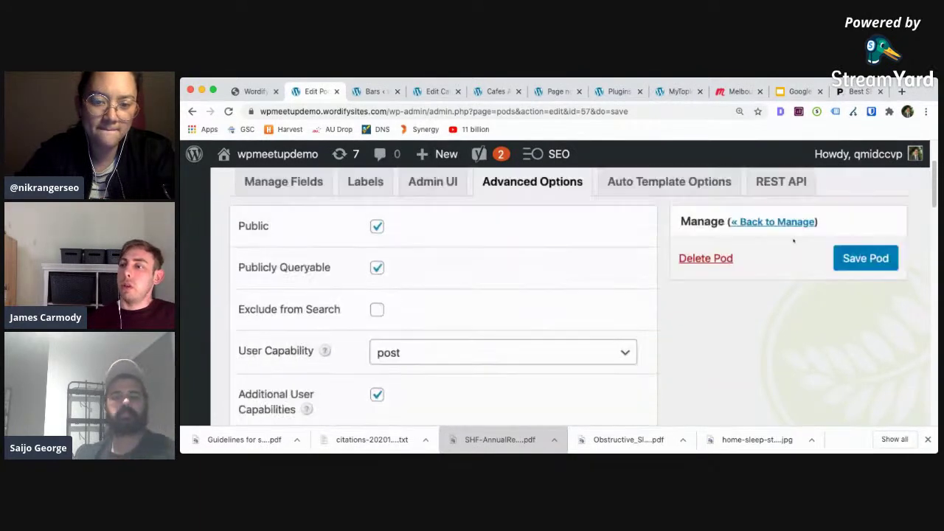
scroll(795, 240, "up", 3)
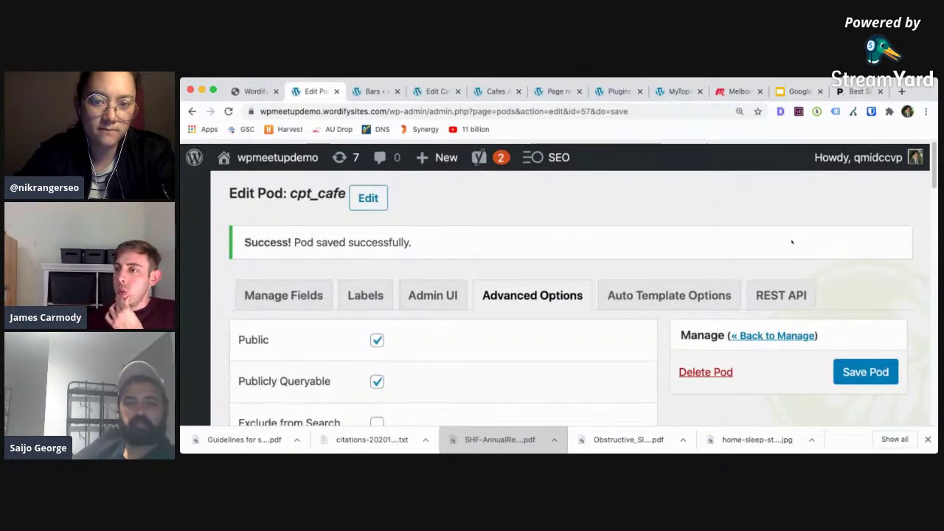
Look over the cafe pod's default status, supported features and rewrite options.
scroll(320, 221, "down", 10)
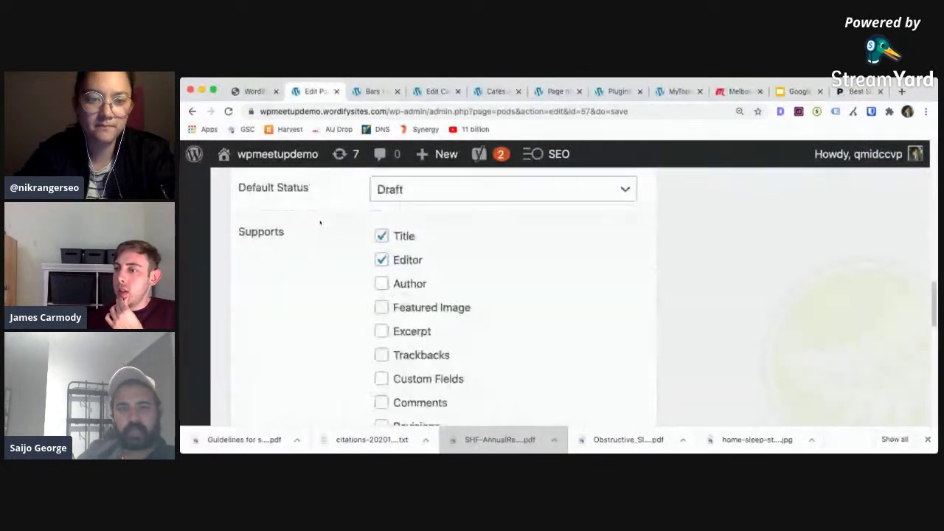
scroll(320, 221, "down", 5)
scroll(320, 221, "up", 15)
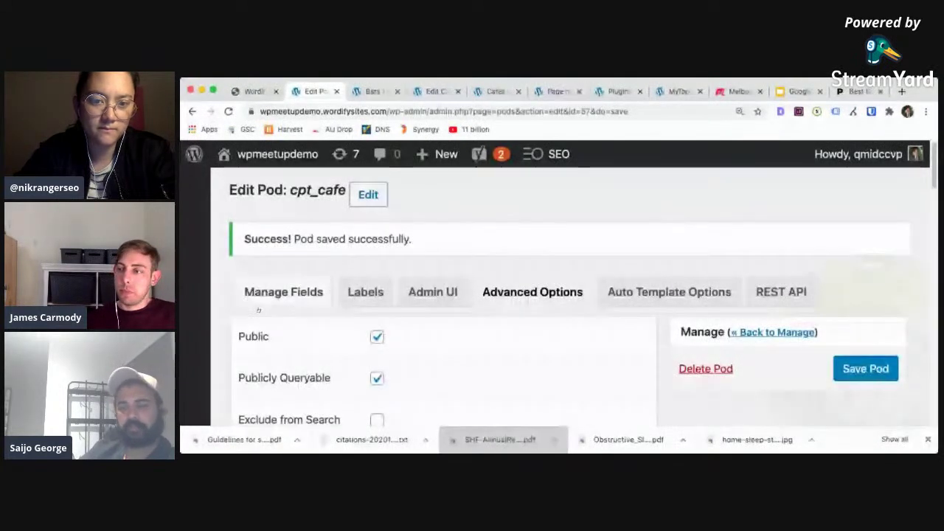
scroll(259, 310, "down", 2)
scroll(259, 310, "up", 2)
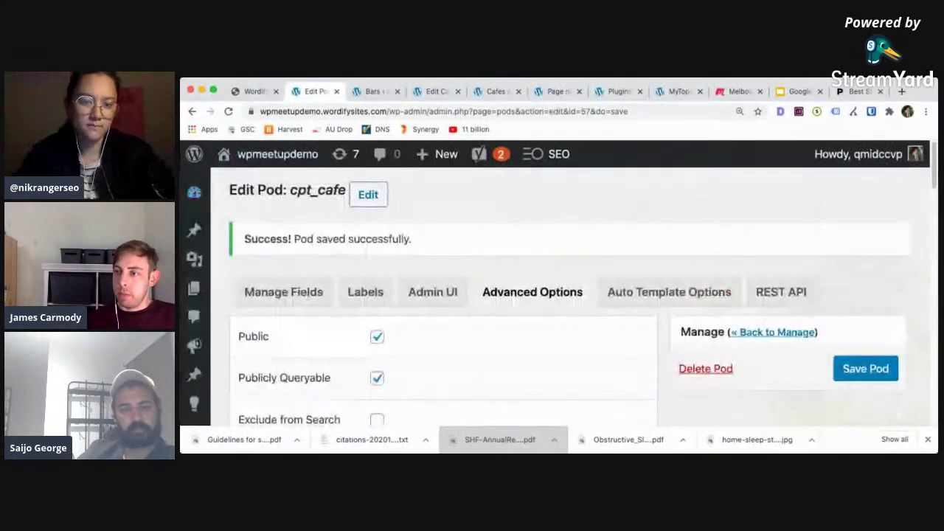
scroll(194, 221, "down", 5)
scroll(194, 214, "down", 3)
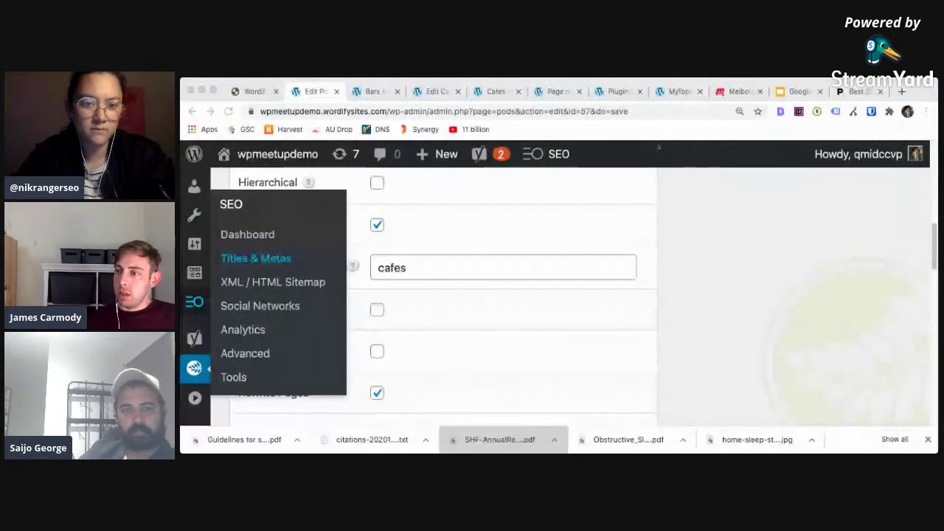
In the SEO Titles & Metas archive settings, enable noindex for the post type archive listed directly above SEOs.
left_click(255, 259)
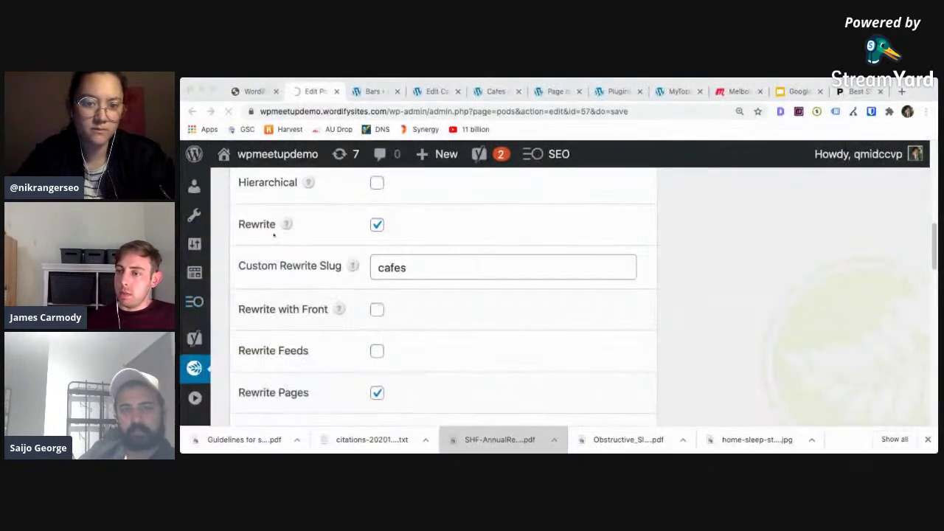
scroll(251, 231, "down", 5)
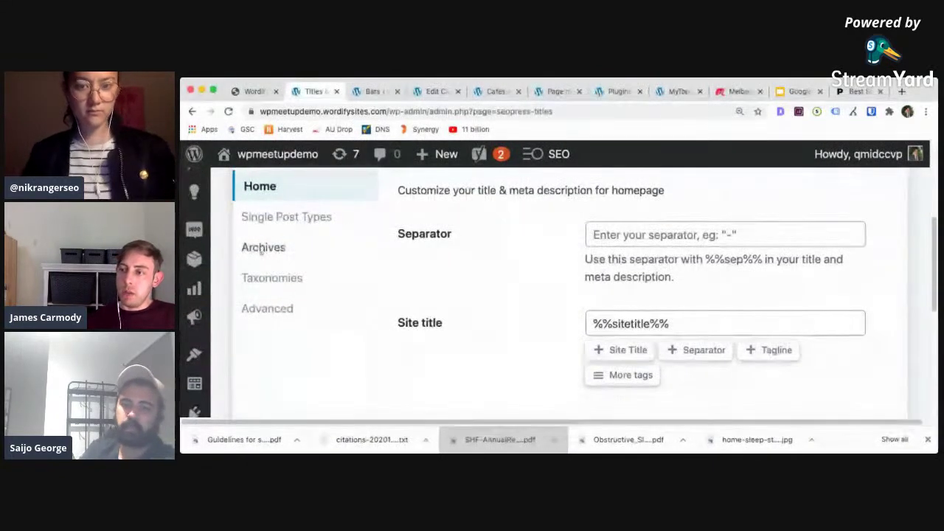
left_click(263, 246)
scroll(480, 298, "down", 3)
scroll(481, 297, "down", 15)
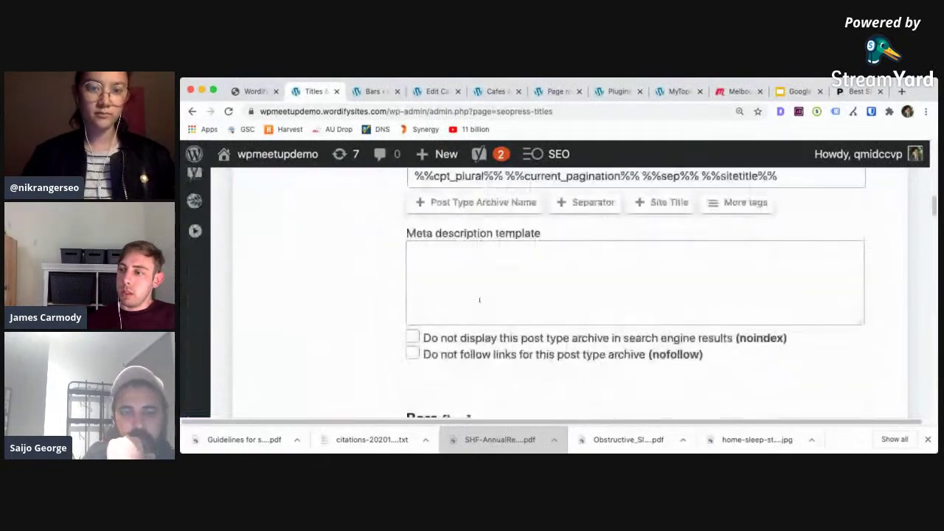
scroll(481, 301, "down", 3)
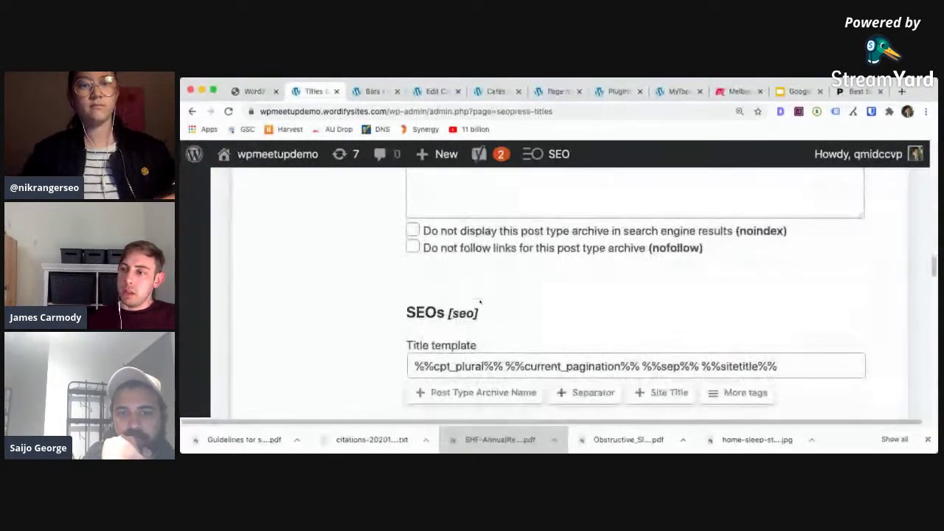
scroll(516, 288, "up", 5)
scroll(592, 274, "down", 5)
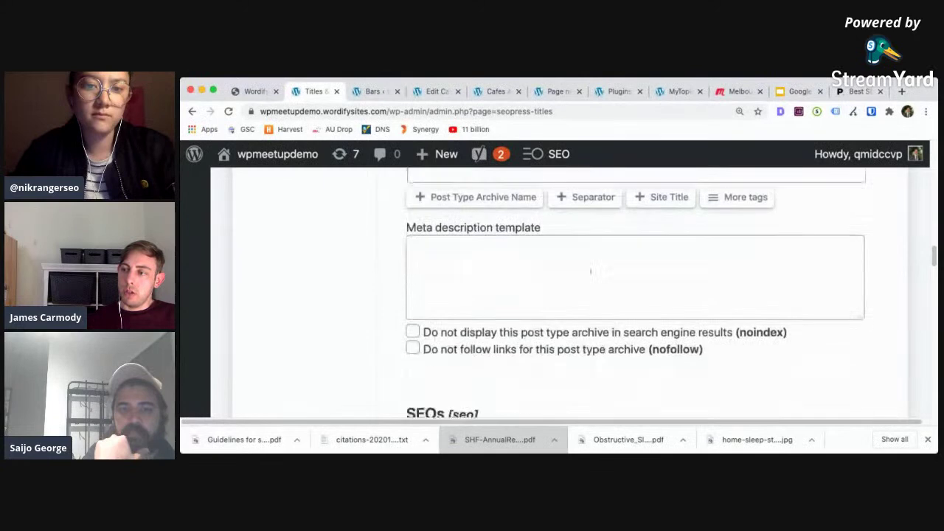
left_click(413, 286)
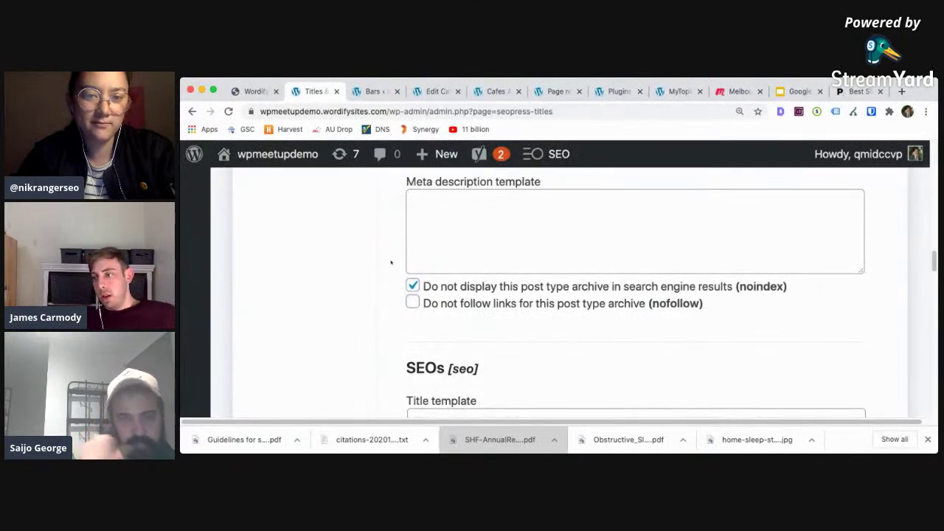
Look through the archive title and meta description templates for Bars, Products and Templates.
scroll(394, 260, "up", 5)
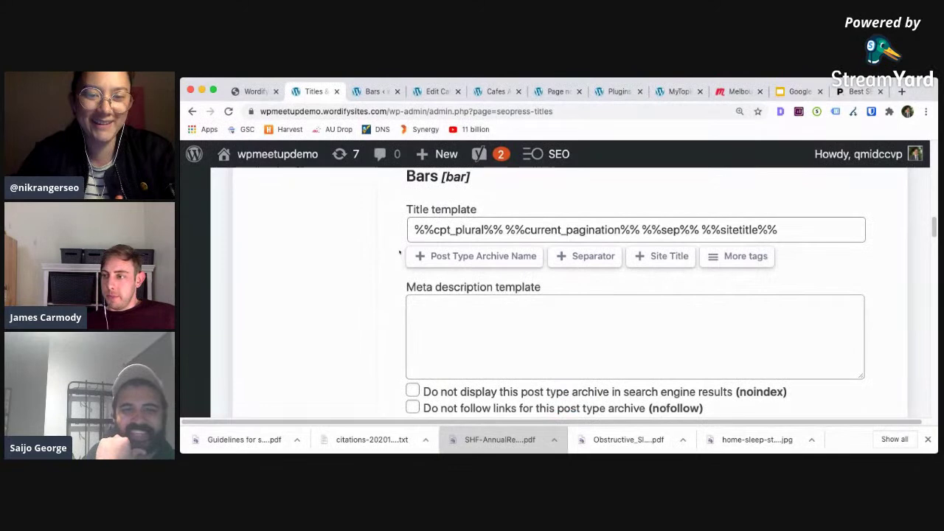
scroll(399, 253, "up", 10)
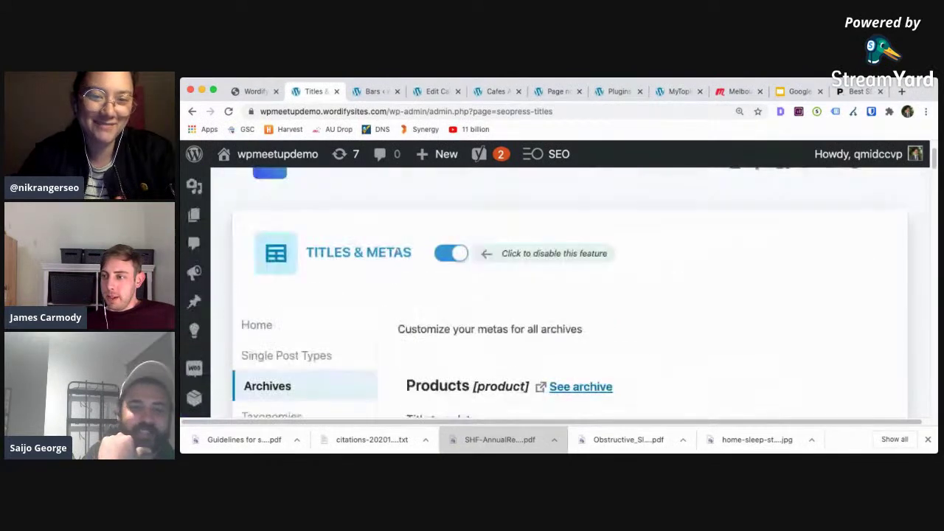
scroll(393, 234, "down", 5)
scroll(393, 234, "up", 2)
scroll(393, 235, "down", 1)
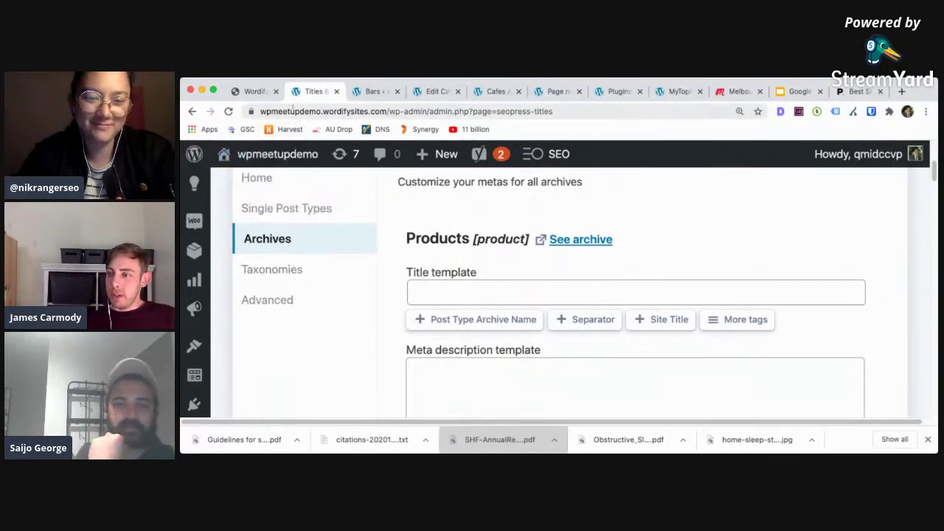
scroll(260, 311, "down", 2)
scroll(236, 316, "down", 5)
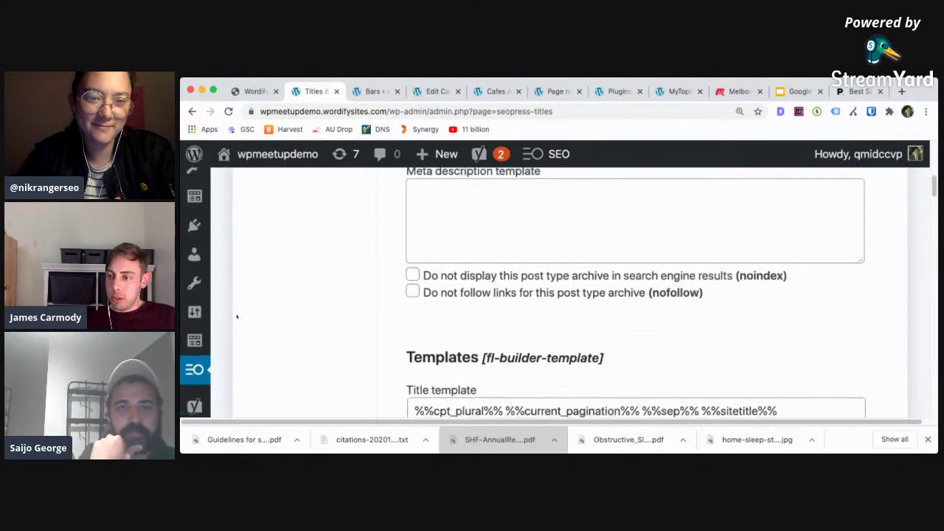
scroll(194, 266, "up", 3)
scroll(194, 256, "down", 5)
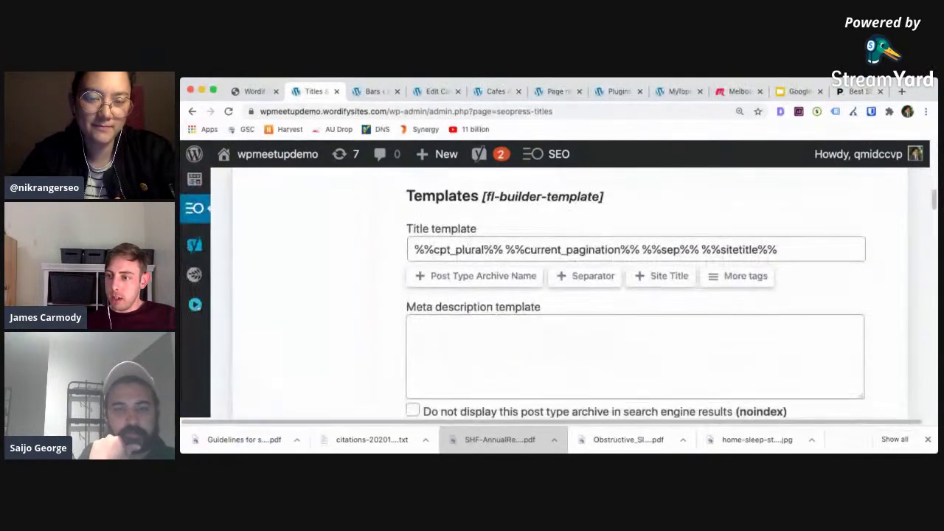
Open the list of existing pods and examine the Bars, Cafes, Locations and SEOs entries with their types.
mouse_move(194, 270)
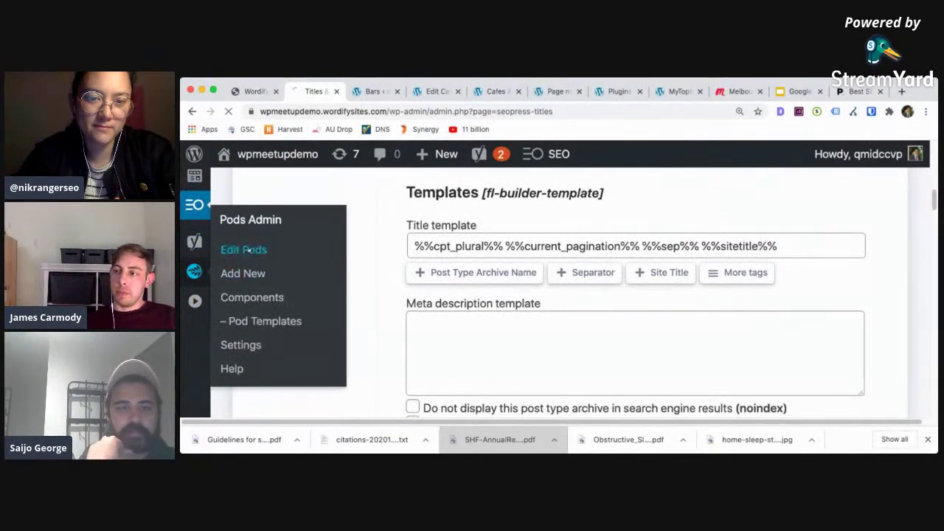
scroll(393, 275, "down", 8)
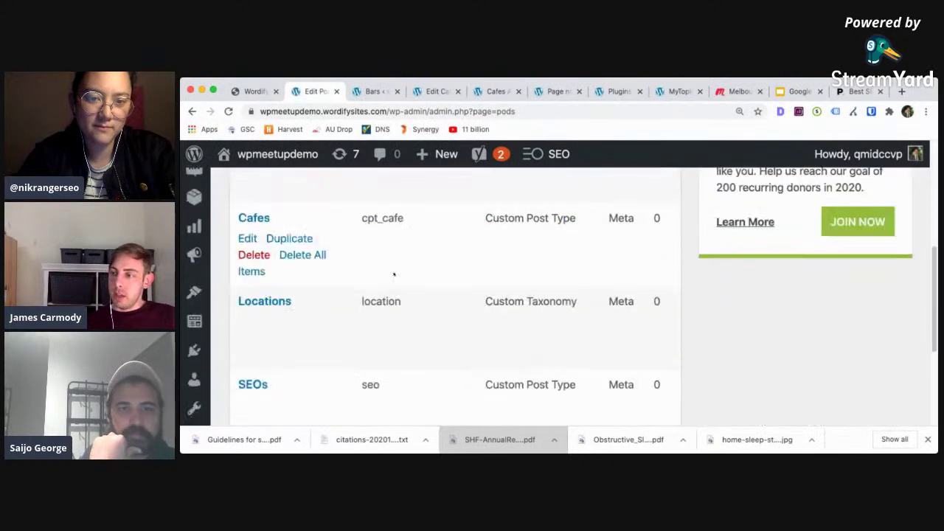
scroll(393, 274, "up", 2)
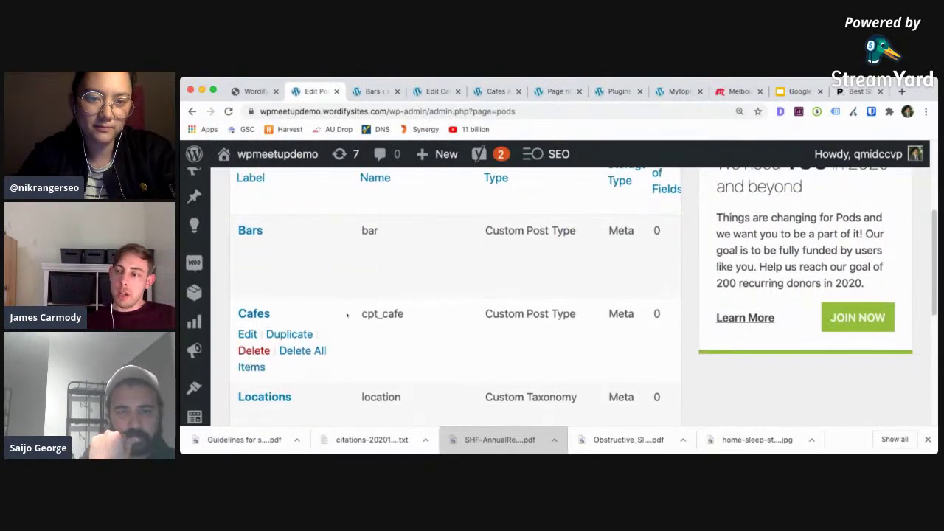
scroll(347, 312, "down", 2)
scroll(281, 346, "down", 2)
scroll(261, 289, "up", 1)
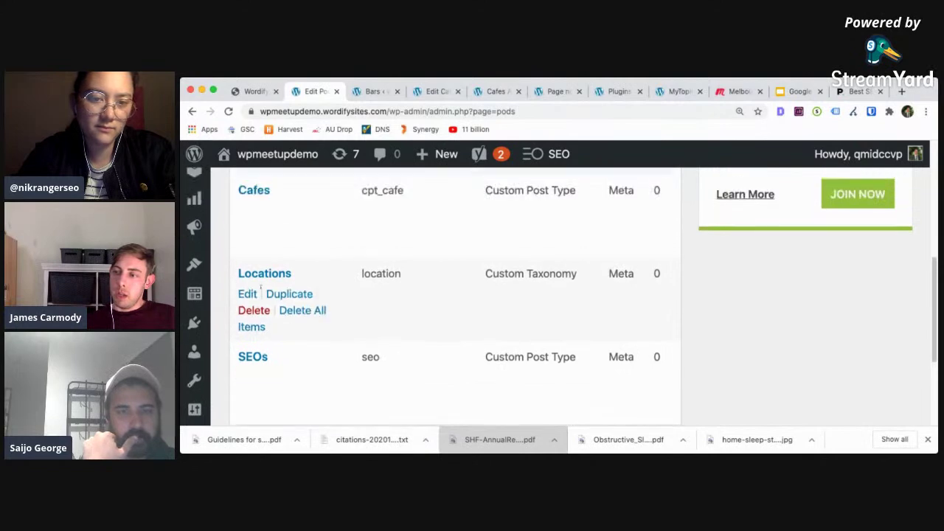
mouse_move(290, 214)
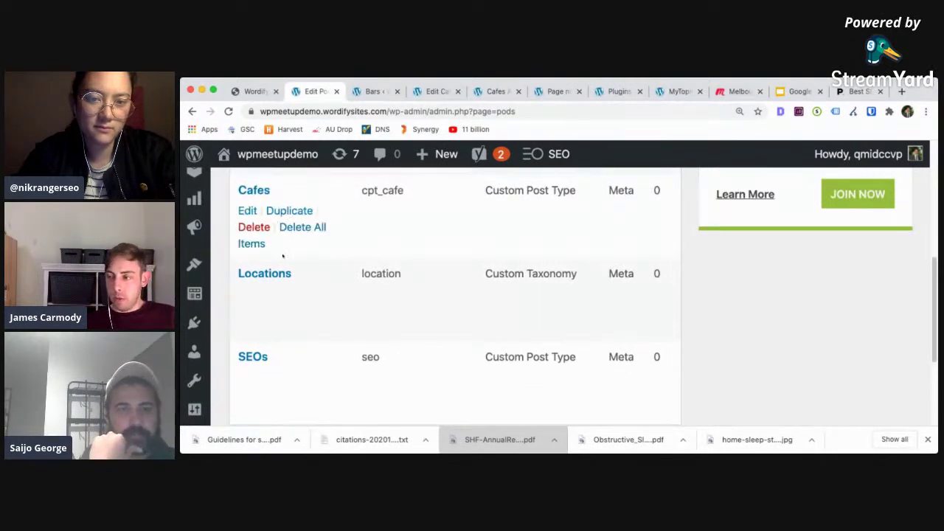
Compare the Cafes custom post type entry with the Locations custom taxonomy and SEOs entries in the pods list.
mouse_move(311, 294)
scroll(320, 295, "up", 1)
scroll(319, 294, "down", 1)
scroll(287, 338, "up", 1)
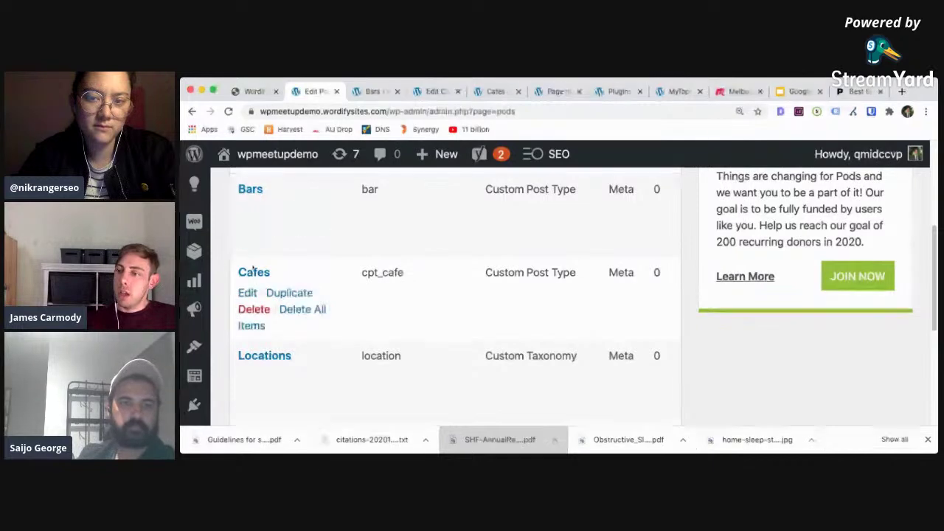
scroll(251, 273, "down", 3)
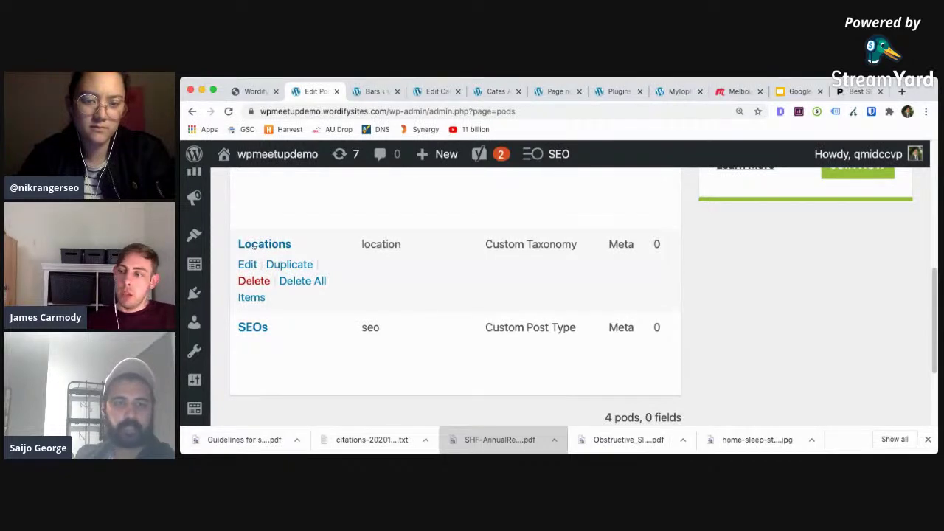
scroll(254, 248, "up", 2)
scroll(259, 255, "down", 2)
scroll(265, 265, "up", 2)
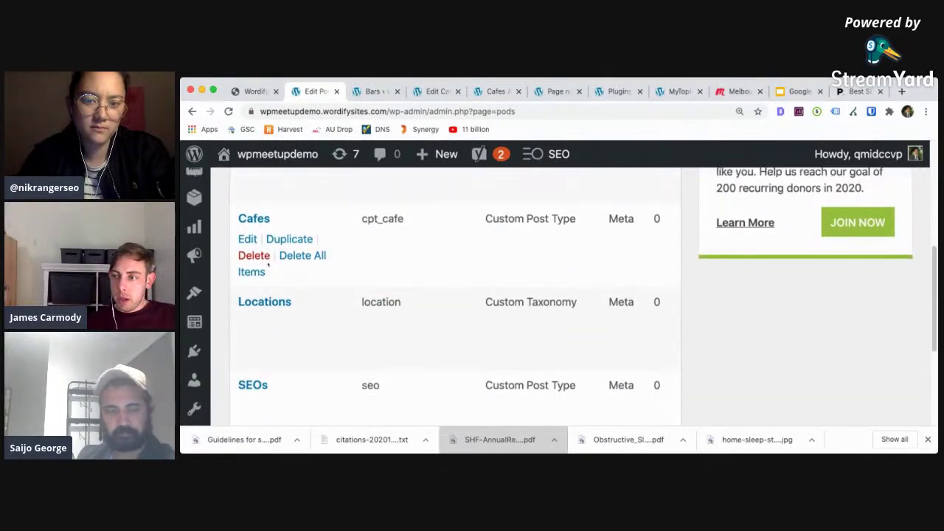
scroll(269, 259, "down", 1)
scroll(277, 252, "up", 1)
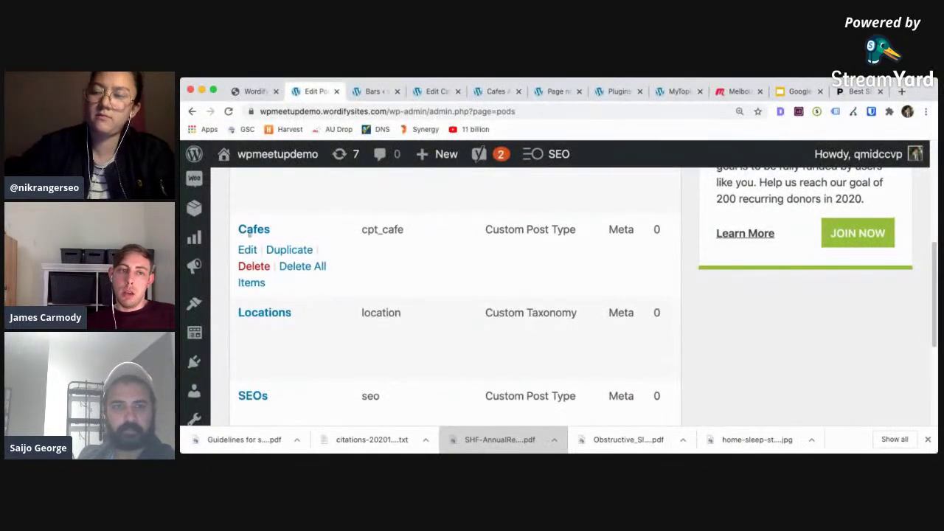
mouse_move(194, 238)
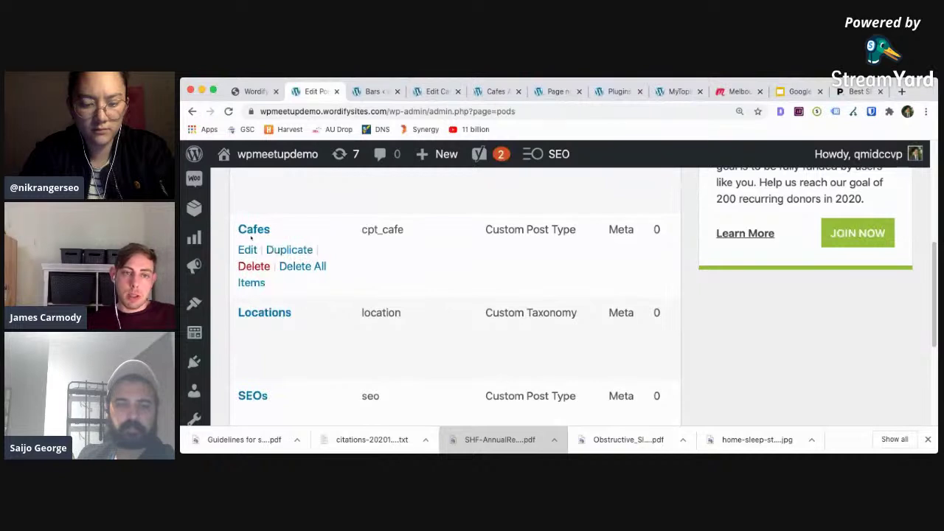
scroll(251, 238, "down", 3)
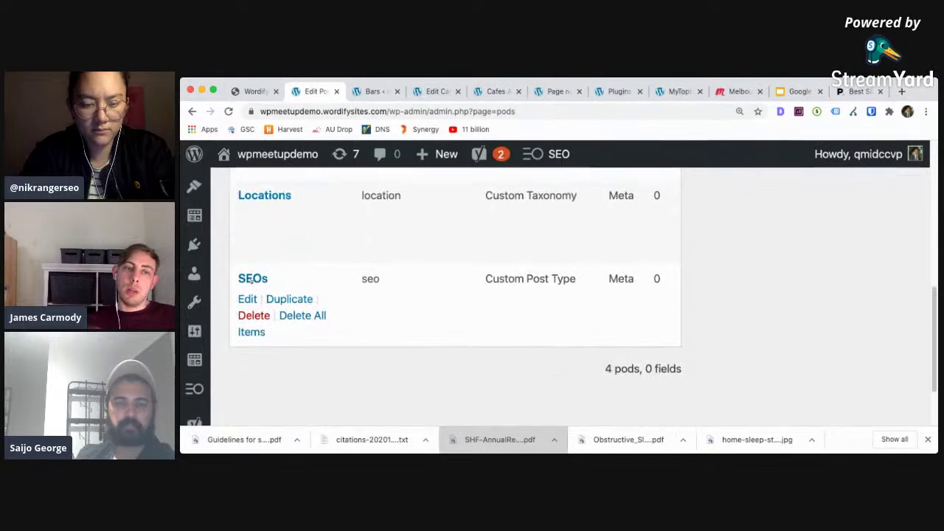
scroll(391, 259, "up", 5)
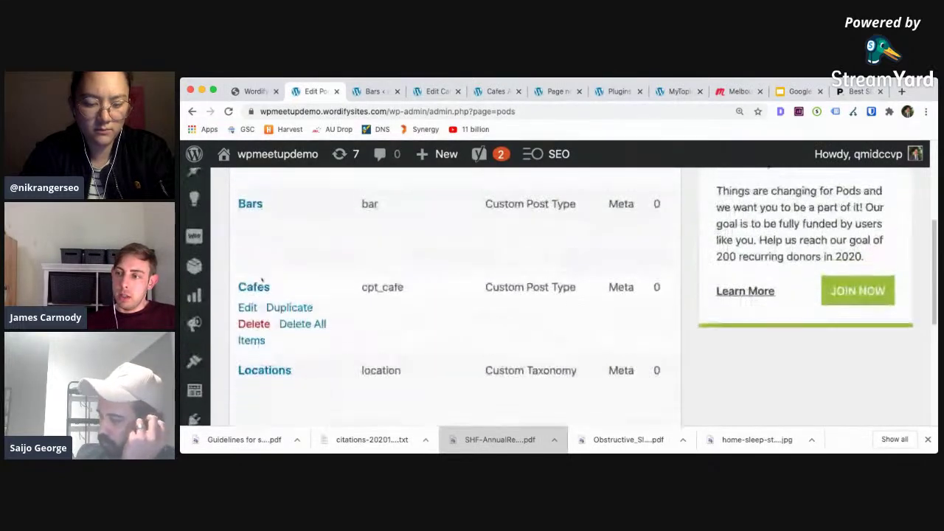
Connect the Locations taxonomy to the Cafes pod in its advanced options and save the pod.
scroll(391, 260, "down", 1)
left_click(254, 282)
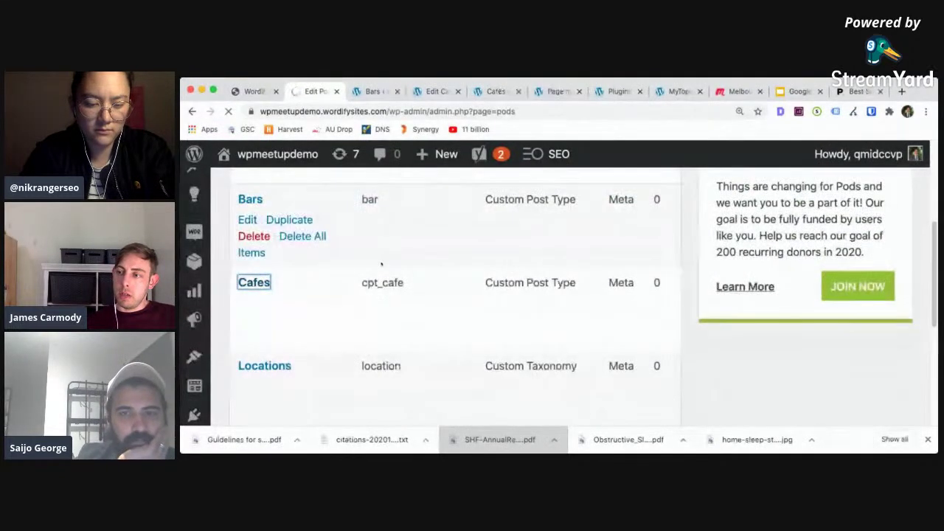
scroll(576, 288, "down", 3)
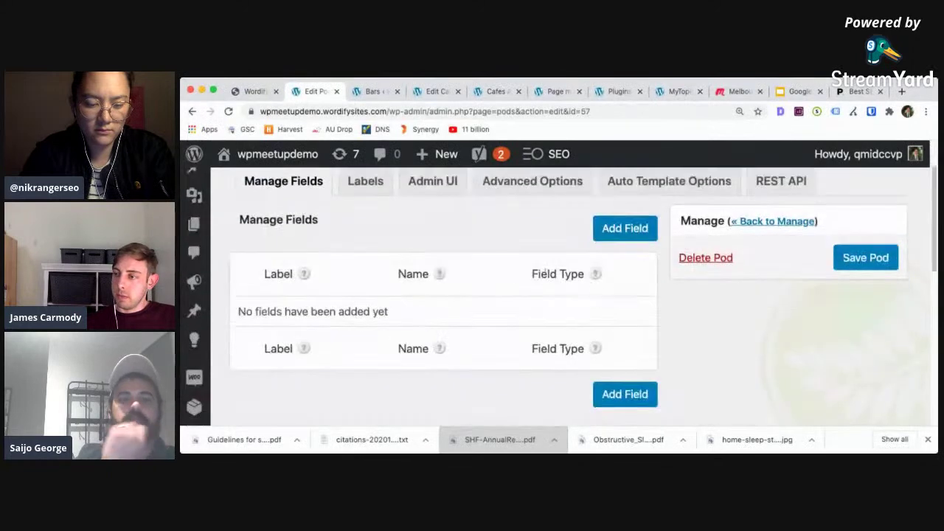
scroll(517, 253, "up", 3)
left_click(525, 219)
scroll(520, 310, "down", 15)
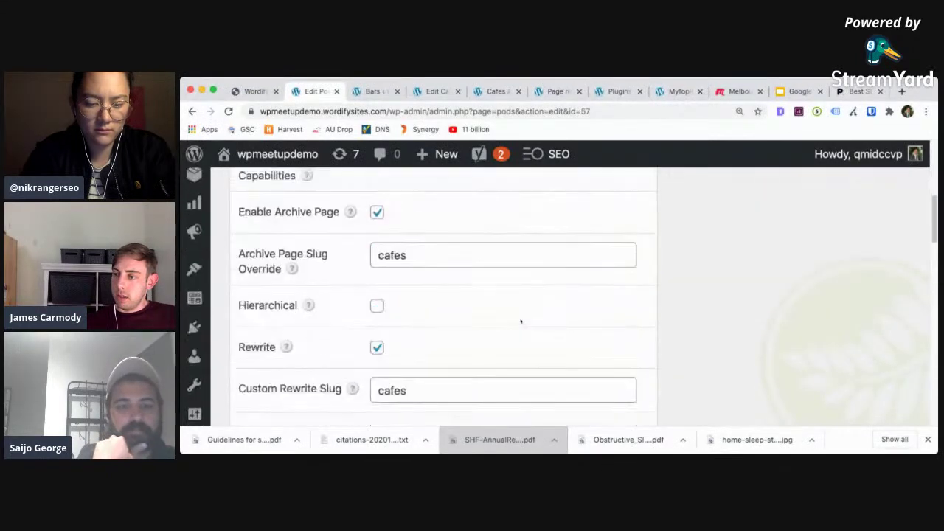
scroll(520, 317, "down", 5)
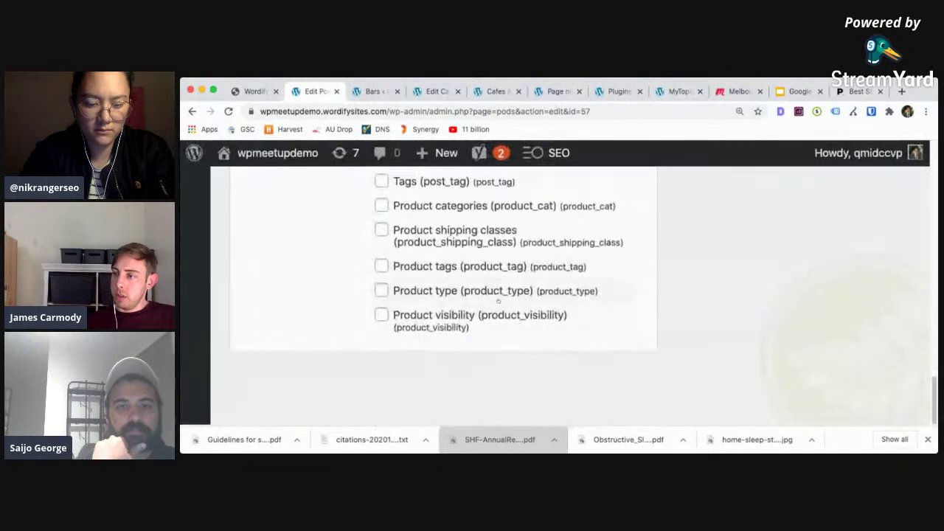
scroll(520, 317, "up", 2)
left_click(434, 255)
scroll(702, 276, "up", 15)
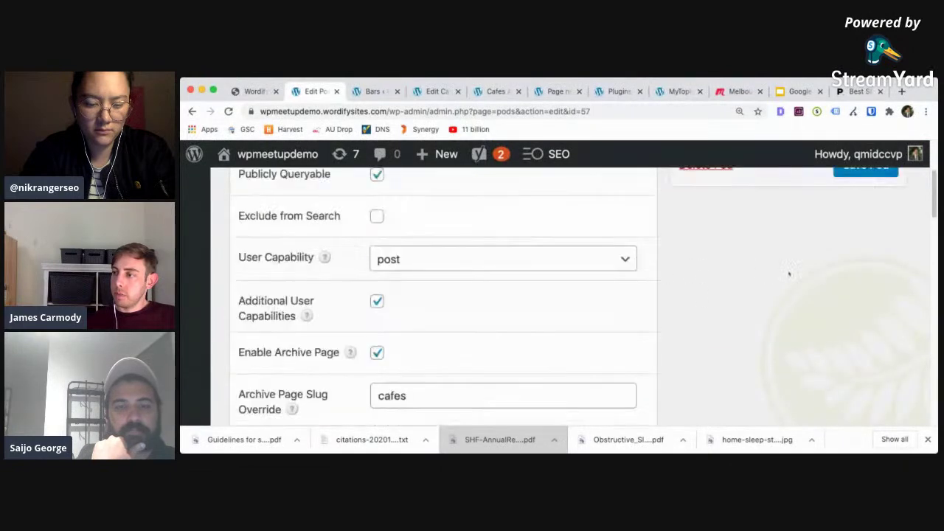
left_click(859, 322)
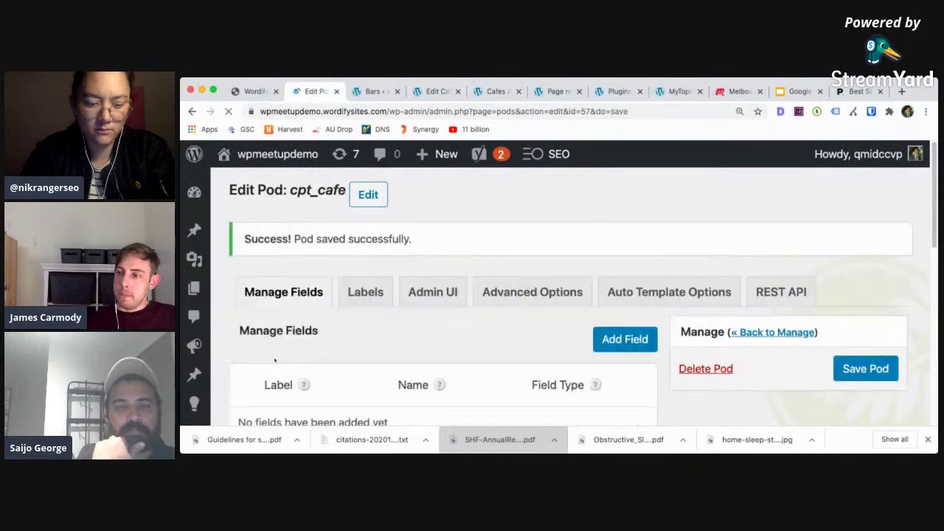
Open the Locations taxonomy belonging to Cafes and look at the Sydney term.
scroll(274, 360, "down", 3)
mouse_move(202, 264)
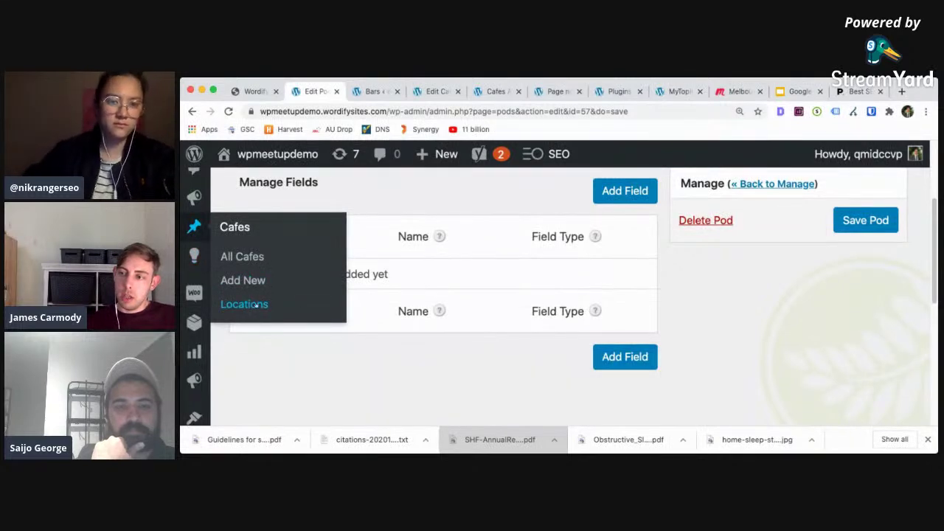
mouse_move(194, 197)
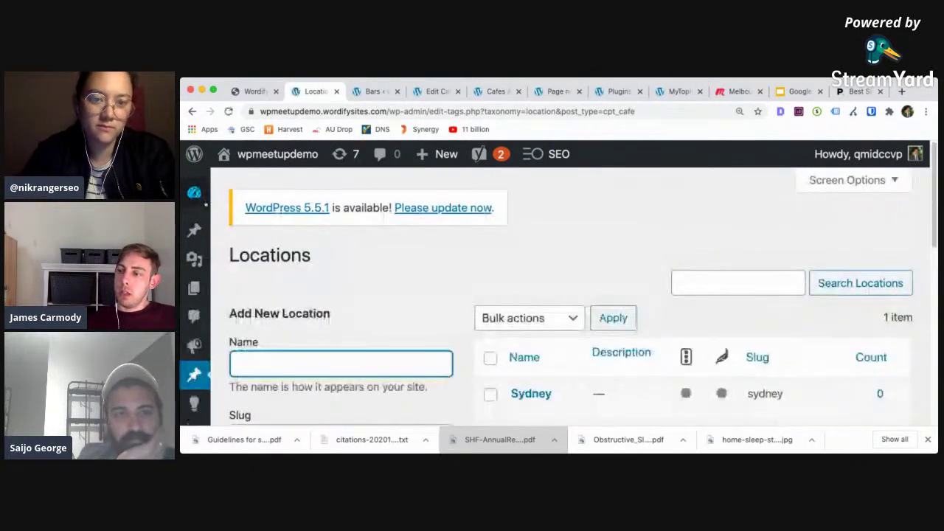
scroll(554, 309, "down", 2)
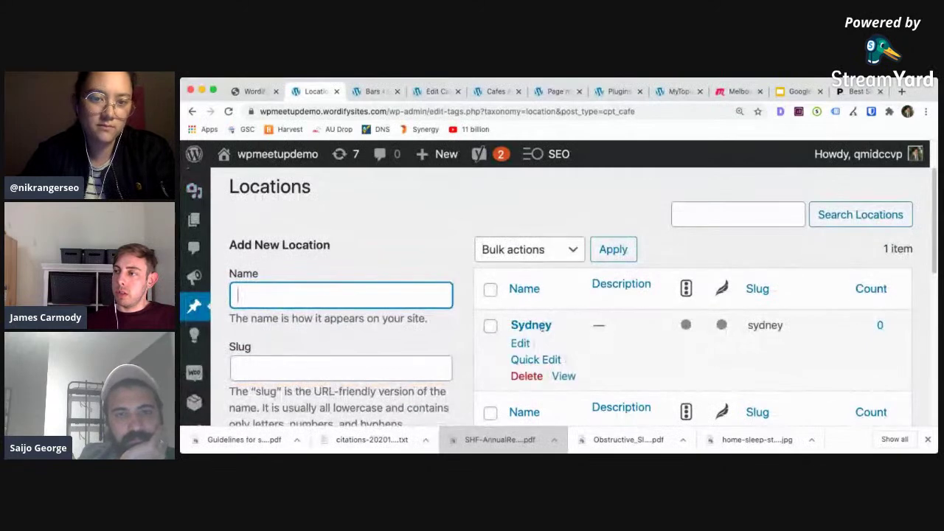
scroll(540, 353, "down", 1)
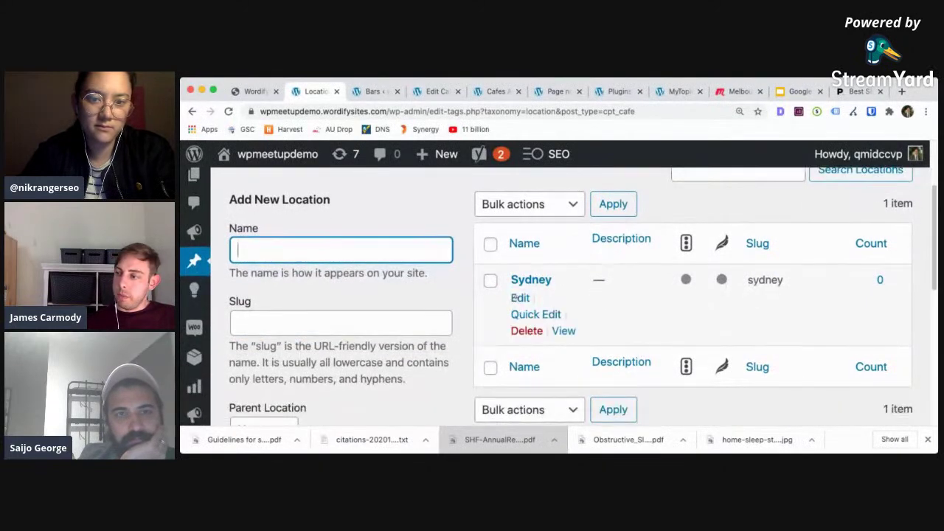
Assign the Sydney location to the Ivy bar and update the post.
mouse_move(194, 289)
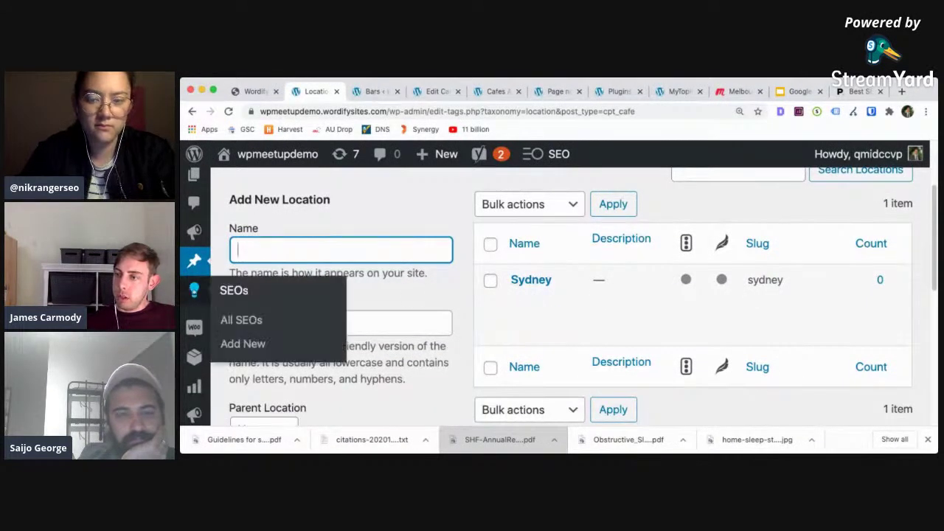
mouse_move(196, 261)
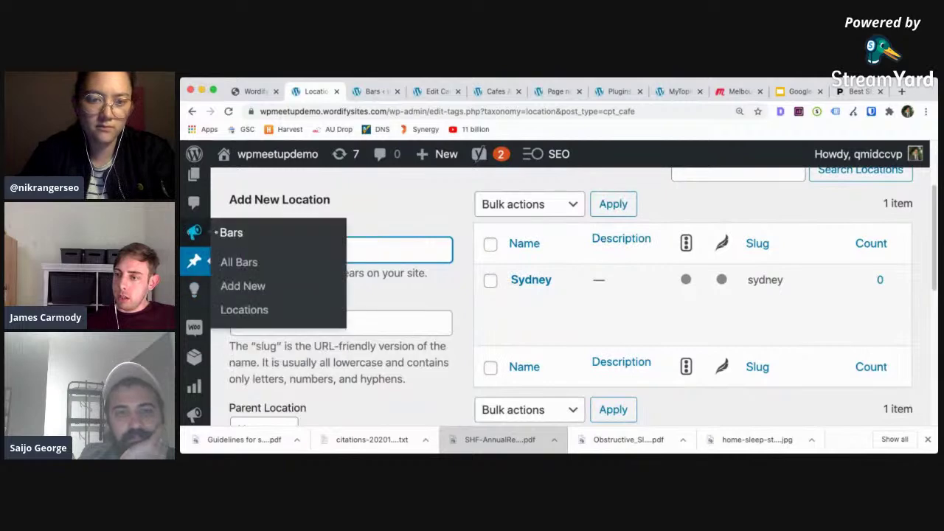
left_click(238, 262)
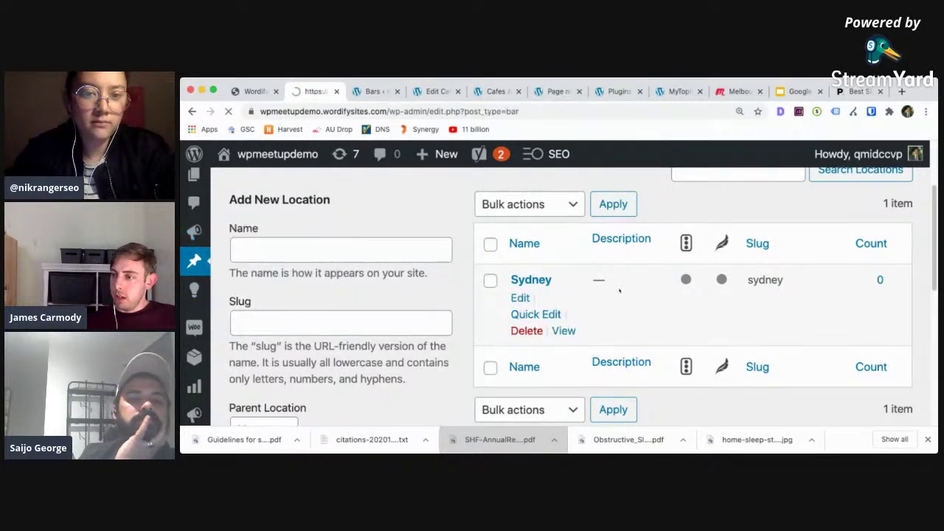
scroll(618, 290, "down", 3)
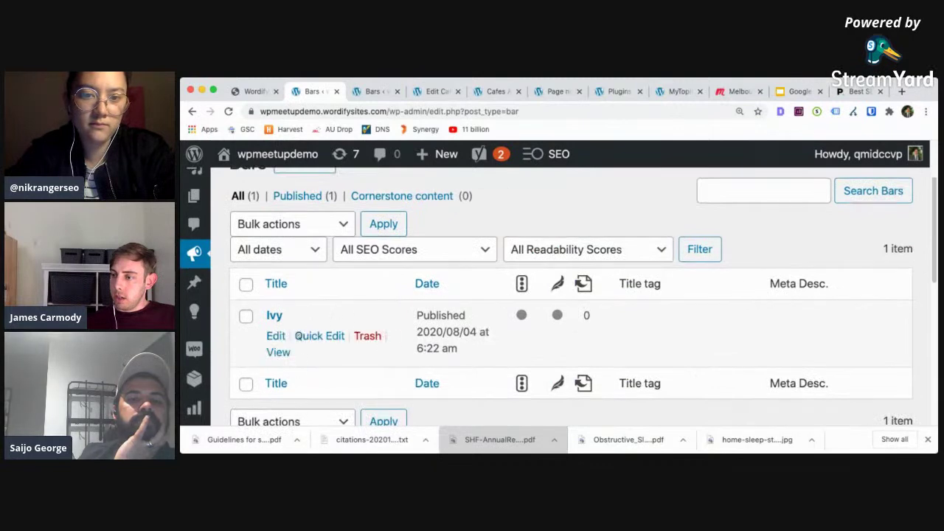
left_click(276, 337)
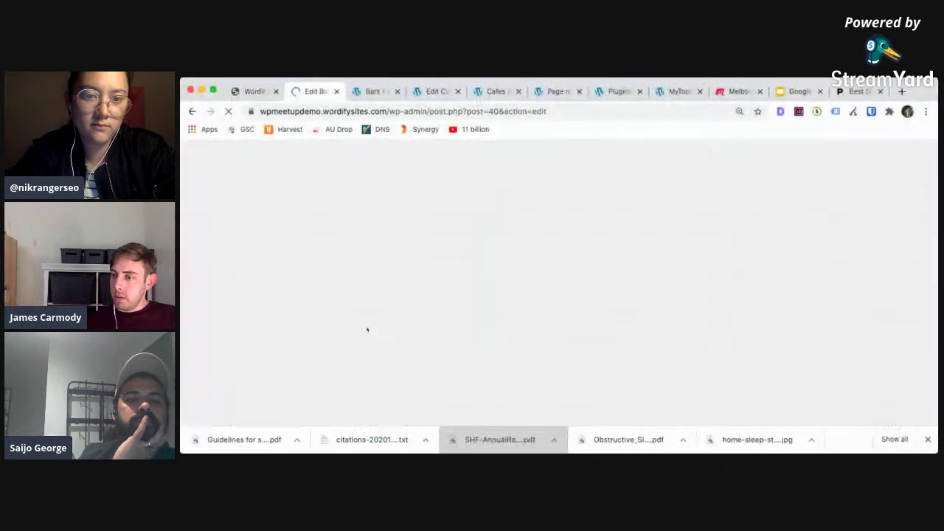
scroll(368, 330, "down", 2)
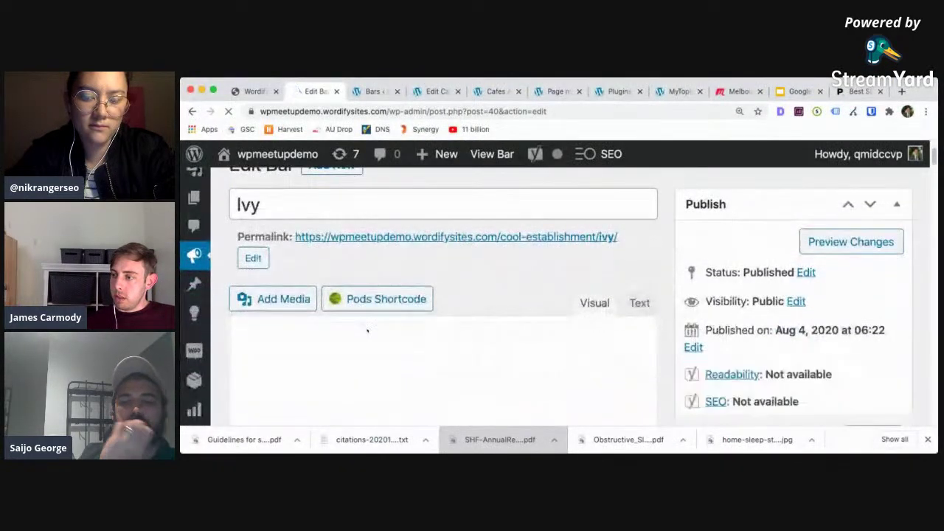
scroll(368, 331, "down", 3)
scroll(367, 330, "down", 2)
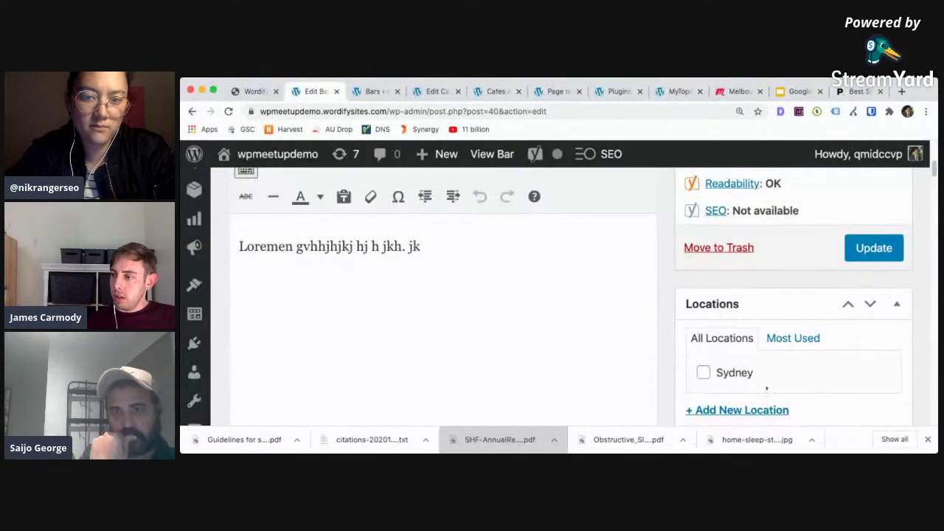
left_click(859, 249)
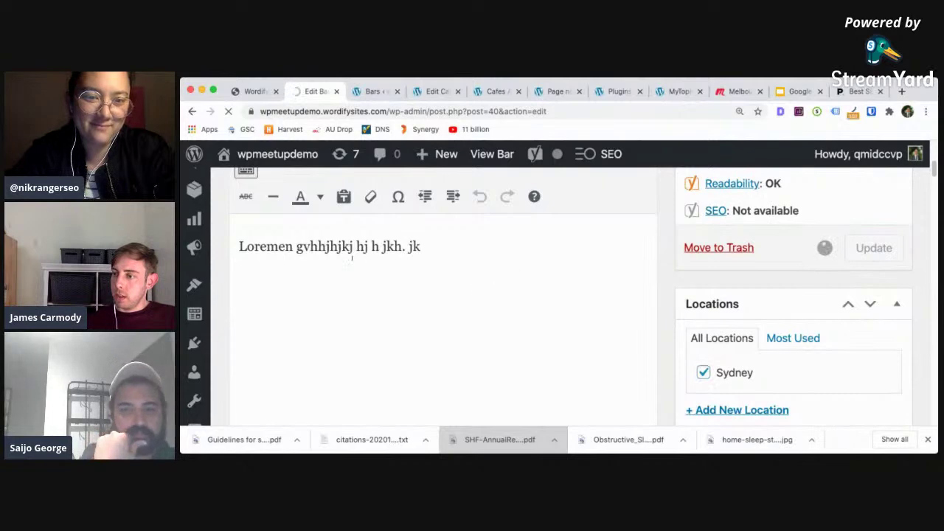
scroll(319, 301, "down", 5)
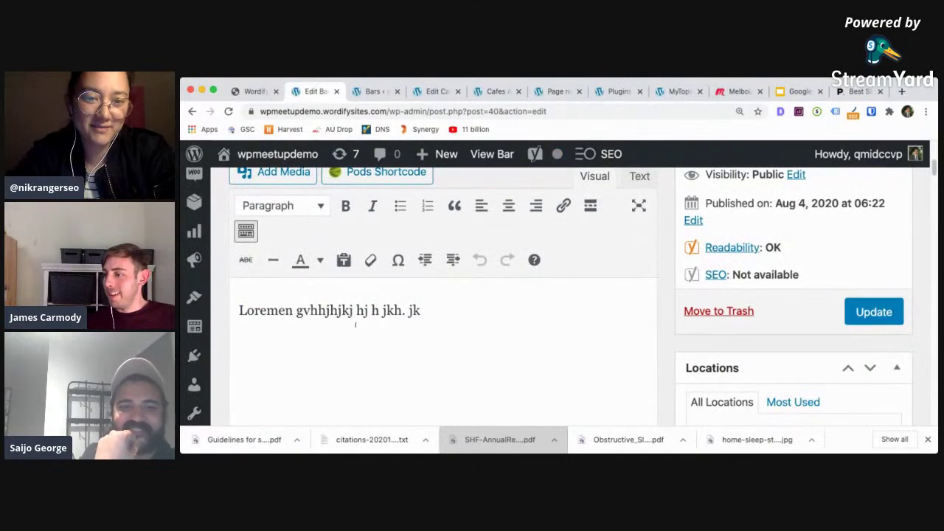
scroll(354, 324, "down", 3)
scroll(356, 326, "up", 8)
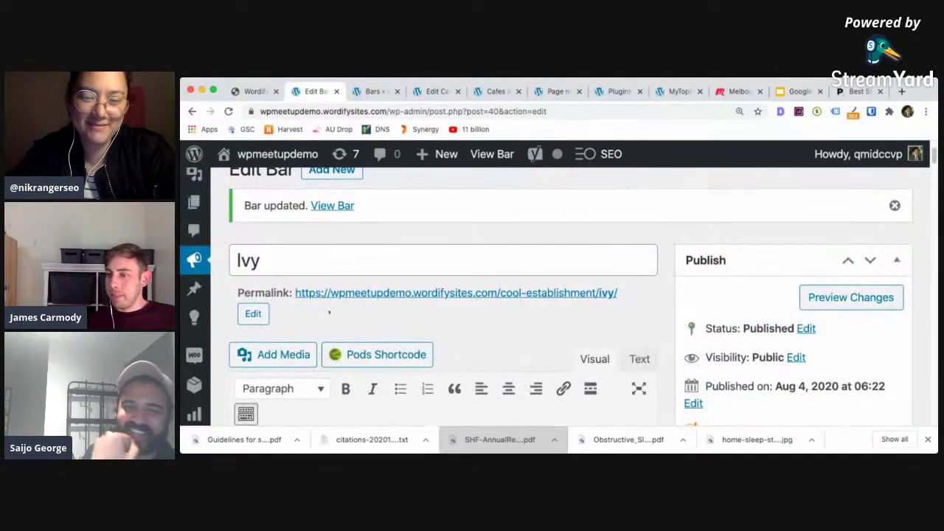
Assign the Sydney location to the Cornerstone Cafe post and update it.
mouse_move(204, 292)
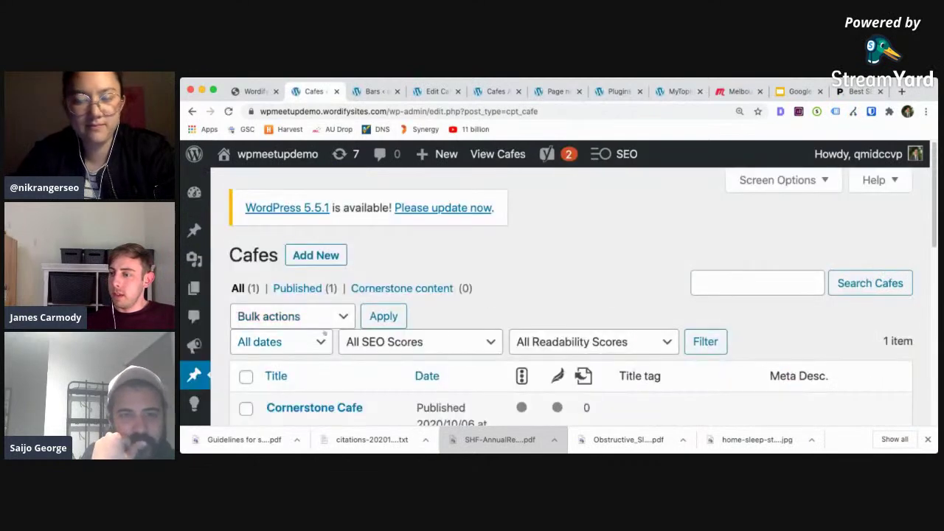
scroll(316, 296, "down", 2)
left_click(317, 291)
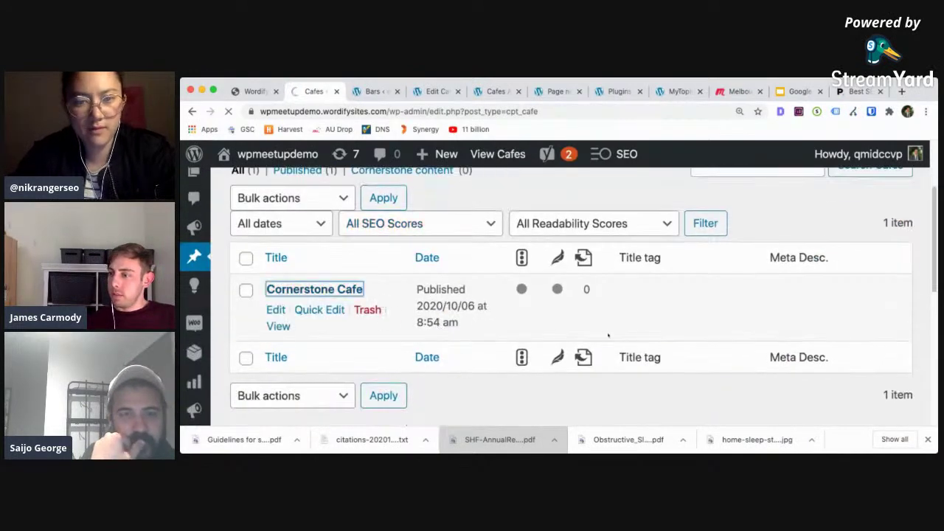
scroll(664, 347, "down", 5)
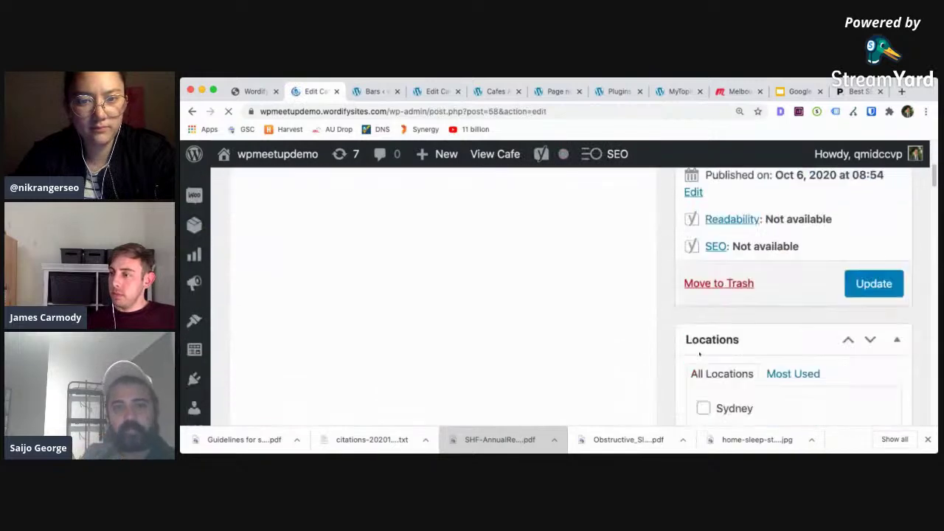
scroll(723, 345, "down", 1)
left_click(874, 262)
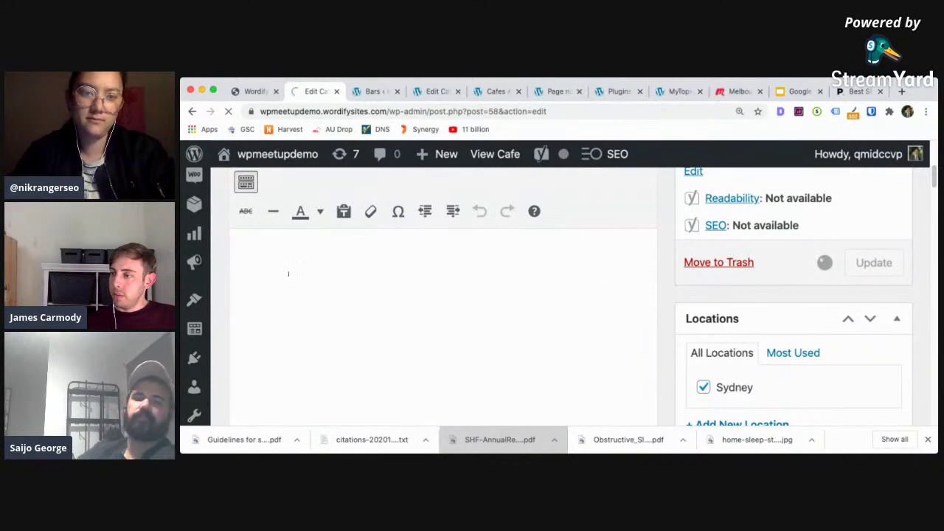
scroll(287, 275, "down", 2)
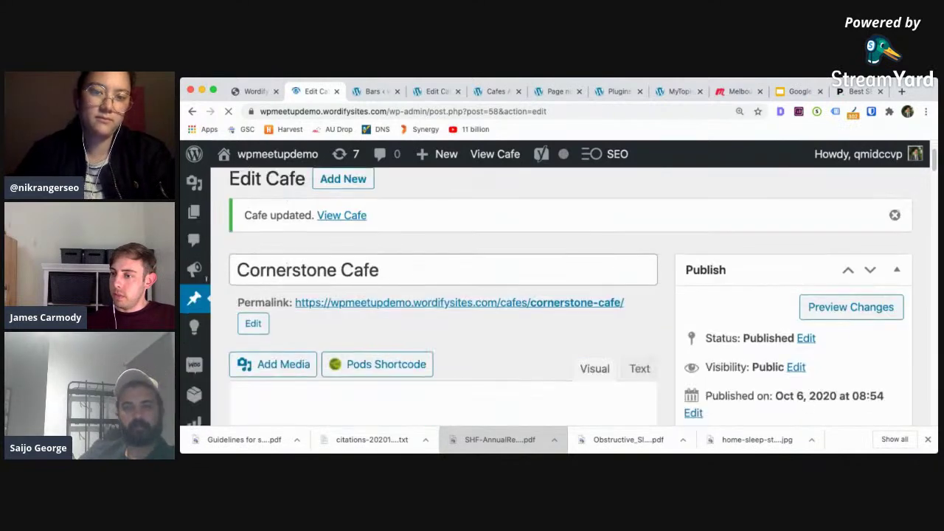
Open the Locations taxonomy belonging to Bars and check the Sydney term's post count.
mouse_move(194, 271)
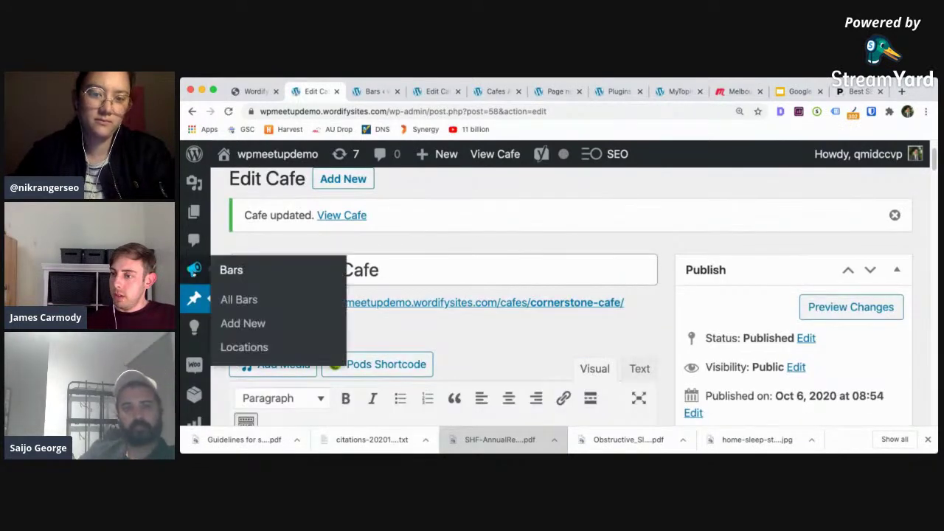
left_click(244, 347)
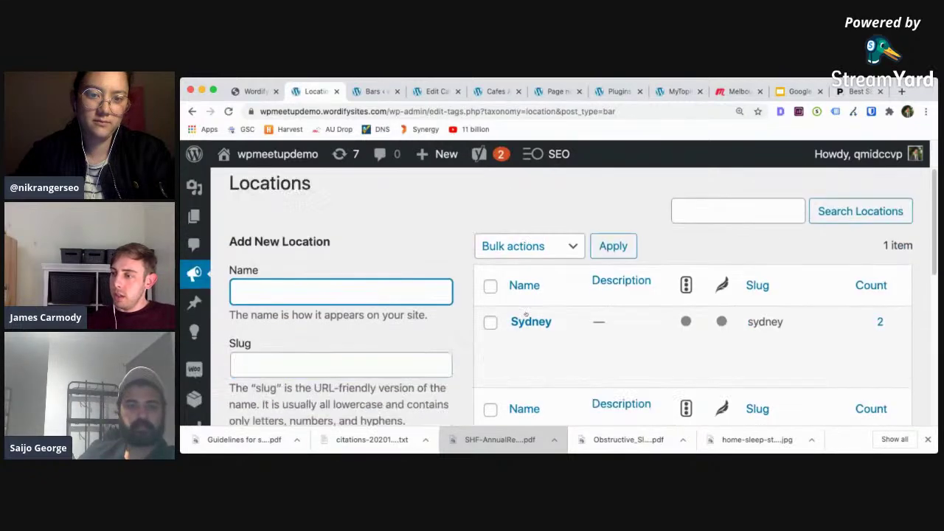
scroll(531, 325, "down", 1)
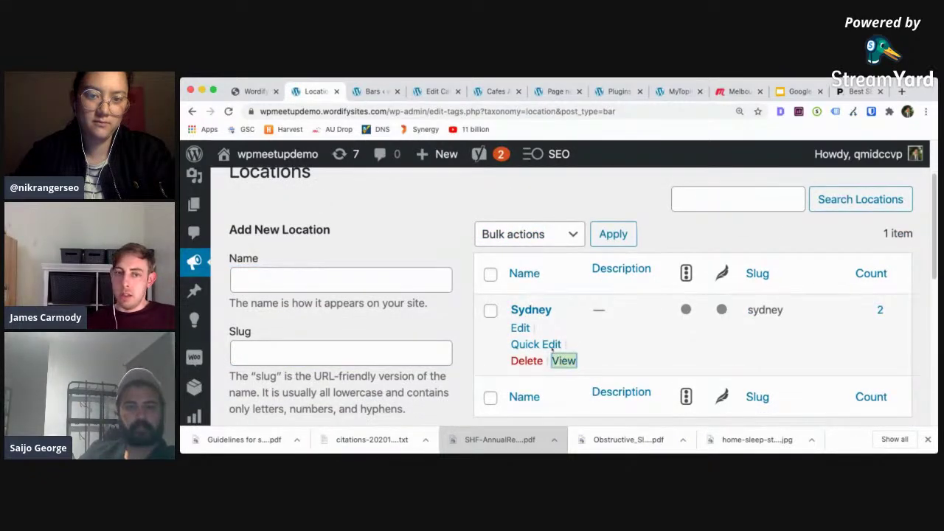
View the Sydney location's archive page in a separate browser tab and examine the bar and cafe posts listed there.
left_click(564, 361, "super")
left_click(361, 90)
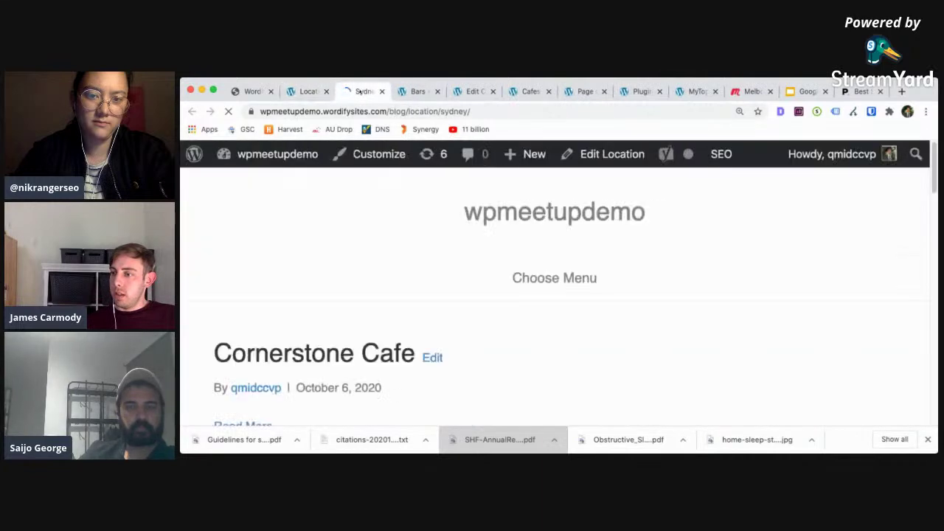
scroll(410, 219, "down", 5)
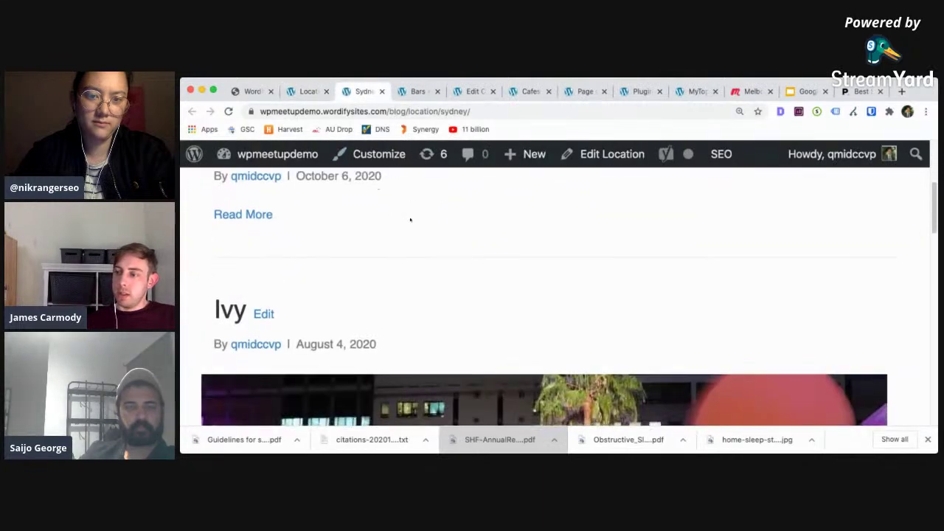
scroll(410, 219, "up", 2)
scroll(411, 219, "up", 1)
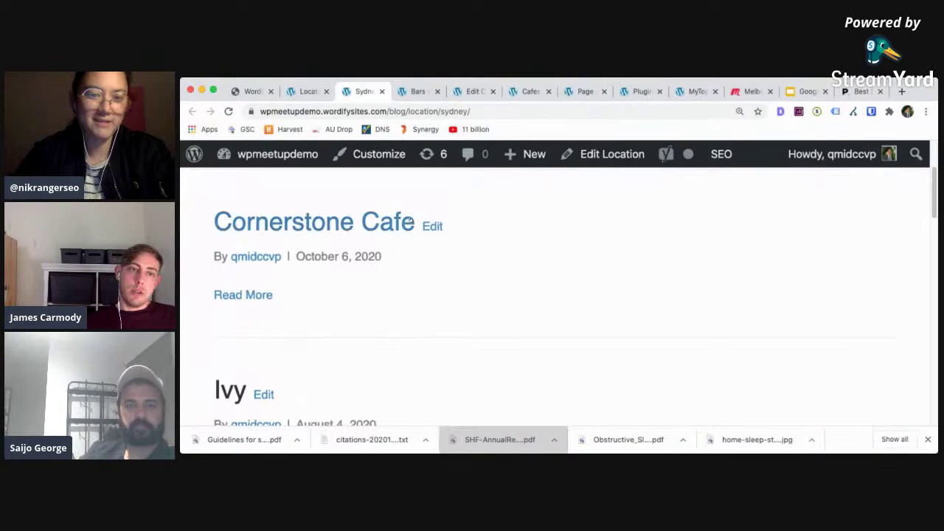
scroll(402, 228, "down", 1)
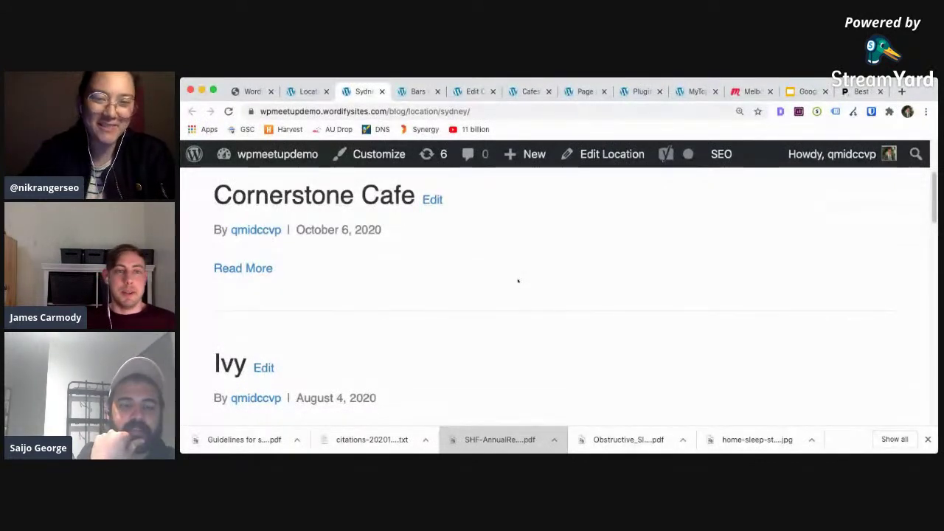
scroll(511, 266, "down", 1)
scroll(510, 261, "up", 2)
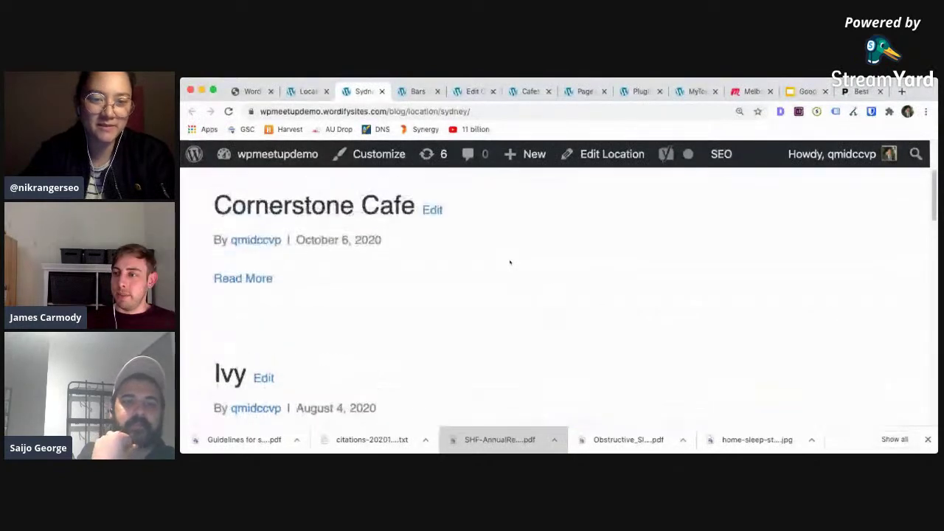
scroll(510, 262, "up", 2)
scroll(510, 262, "up", 2)
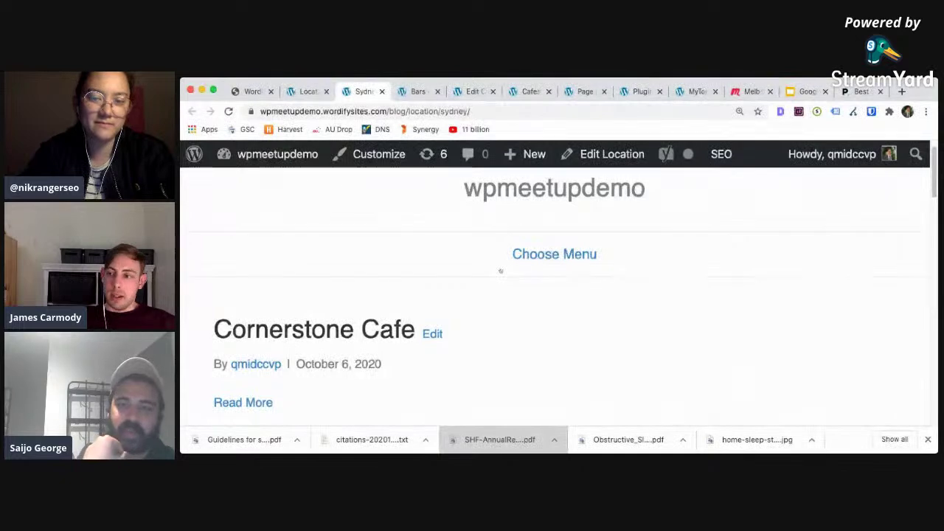
scroll(508, 303, "down", 2)
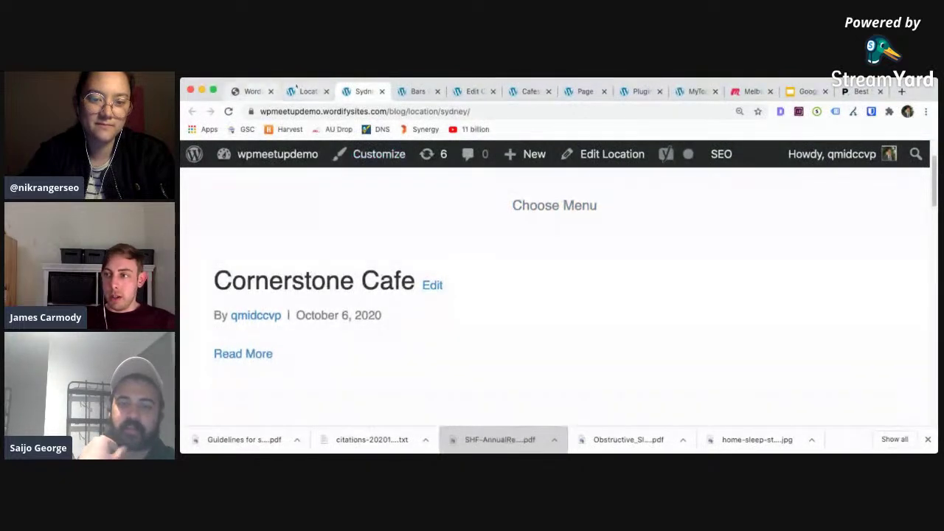
Go back to the Locations admin page and open Beaver Builder's Themer Layouts list.
left_click(315, 92)
scroll(554, 296, "down", 3)
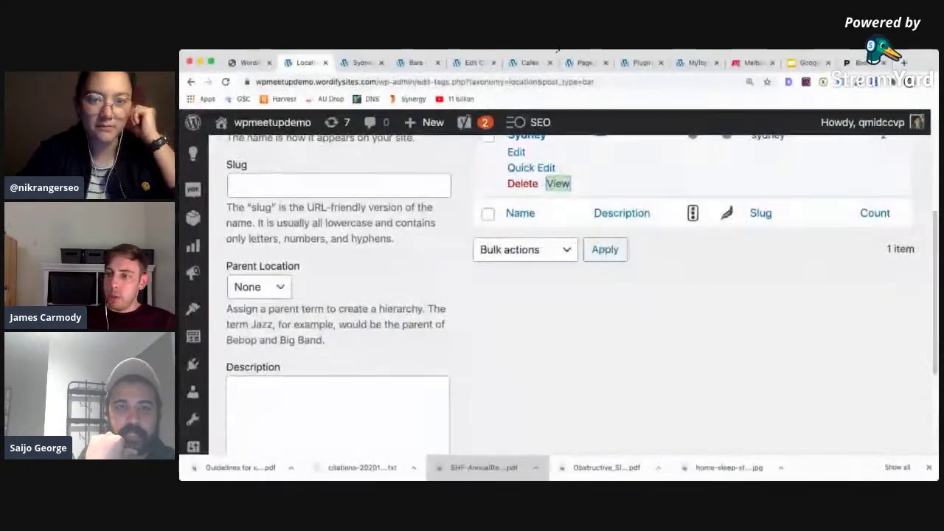
scroll(517, 221, "down", 3)
mouse_move(193, 233)
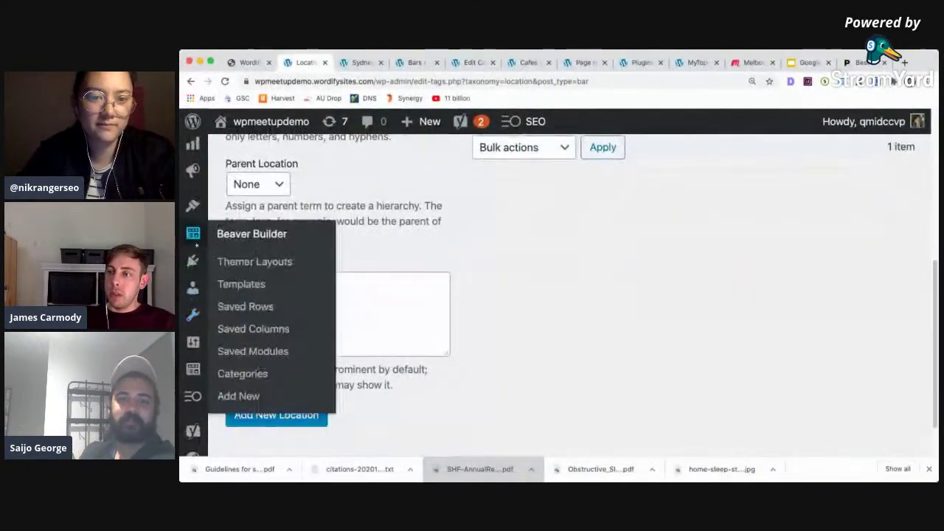
left_click(247, 261)
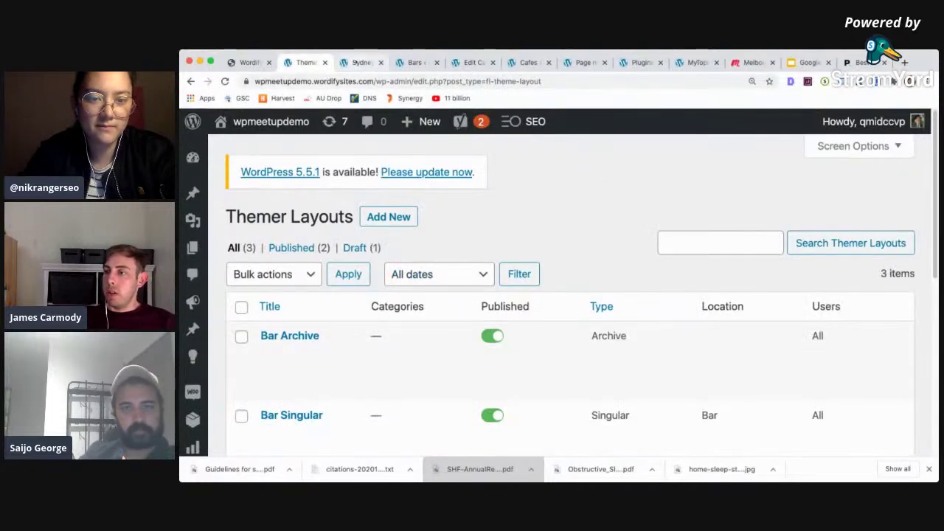
Check the Sydney archive page's current design again and review the existing themer layouts.
left_click(361, 62)
scroll(364, 185, "down", 5)
scroll(364, 186, "up", 3)
scroll(364, 186, "up", 2)
left_click(304, 62)
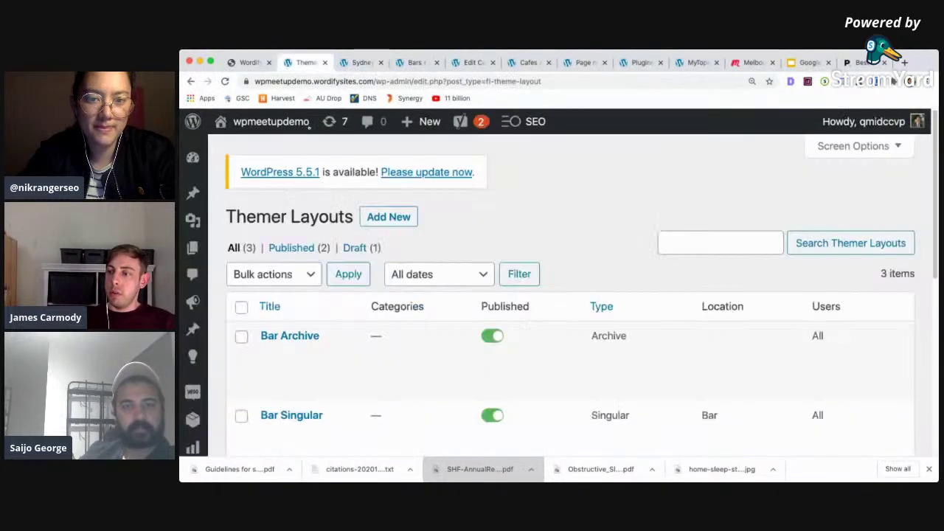
scroll(348, 268, "down", 5)
scroll(347, 268, "up", 2)
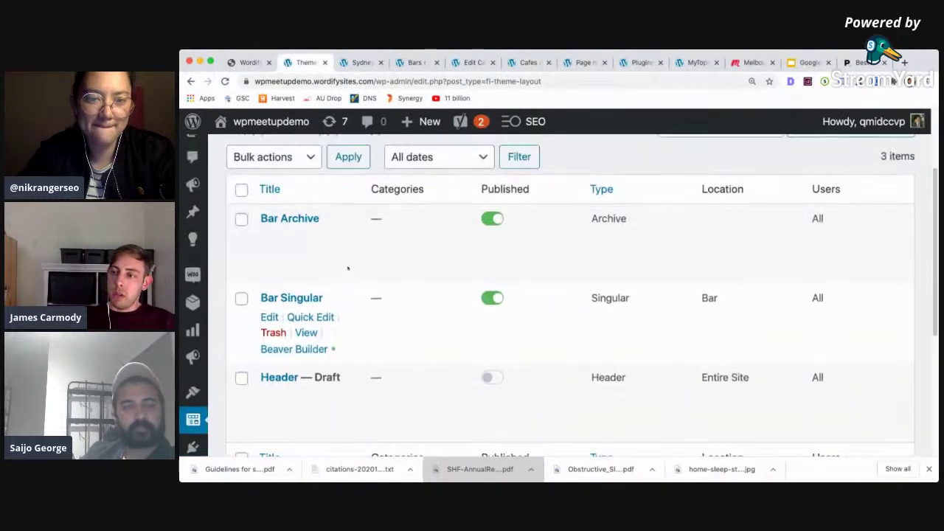
scroll(343, 262, "up", 2)
scroll(342, 258, "up", 1)
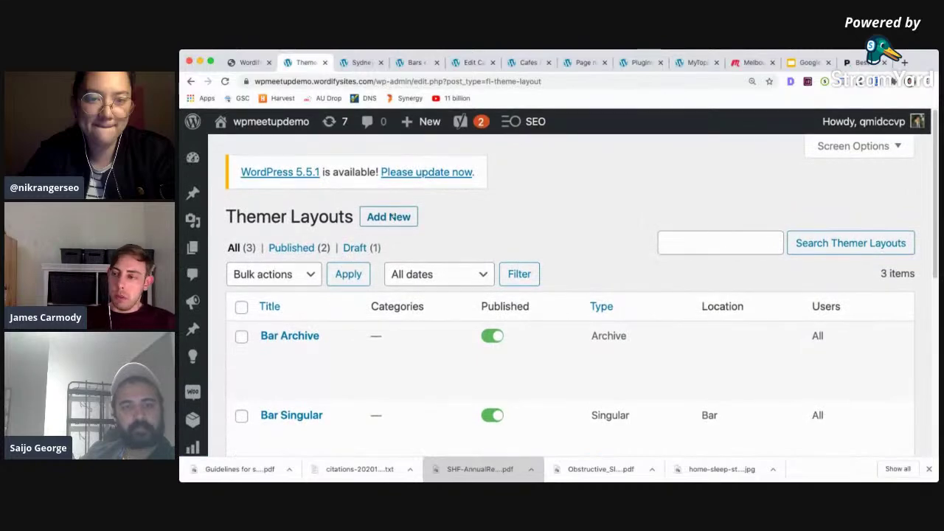
Start a new themer layout and title it Location Archive.
left_click(392, 216)
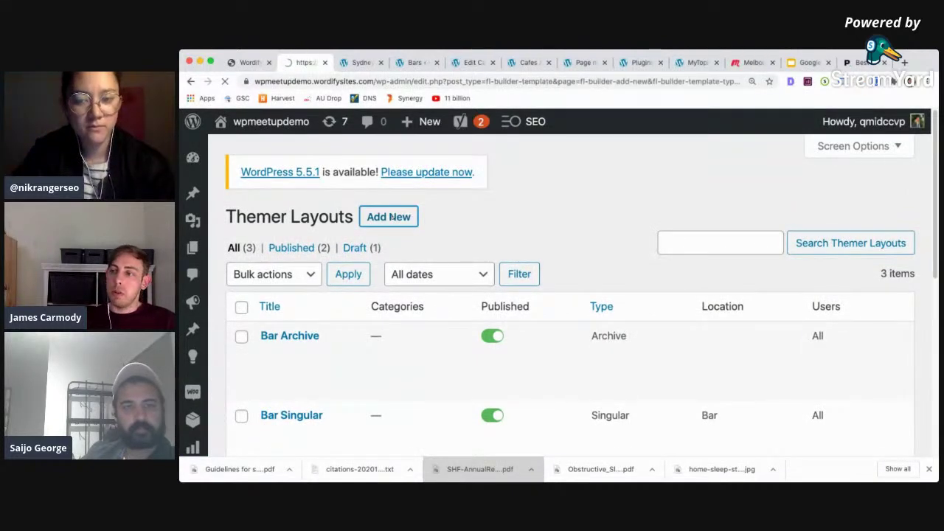
left_click(435, 288)
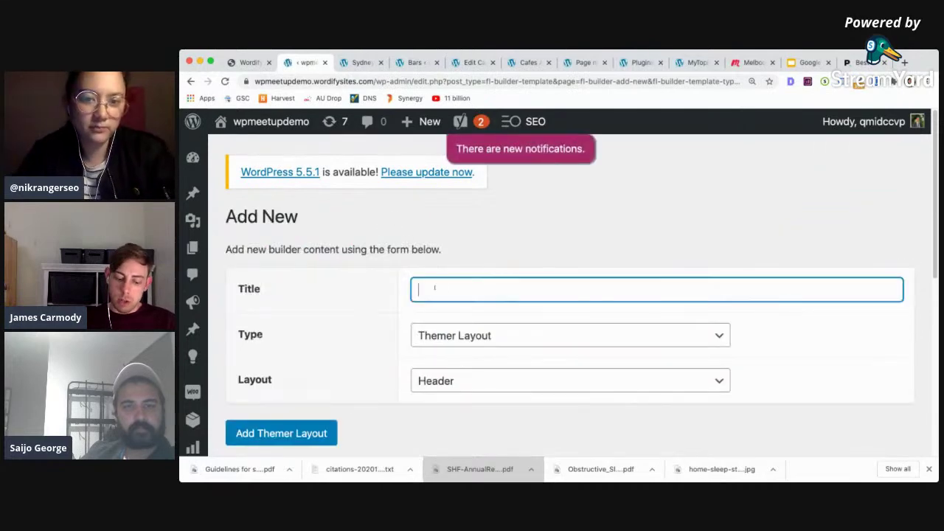
type("Loc")
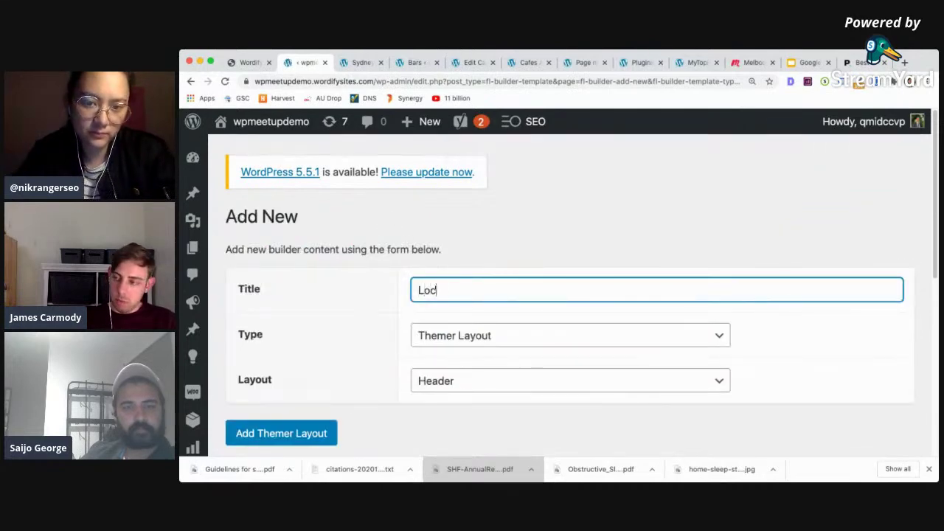
type("ation Archive")
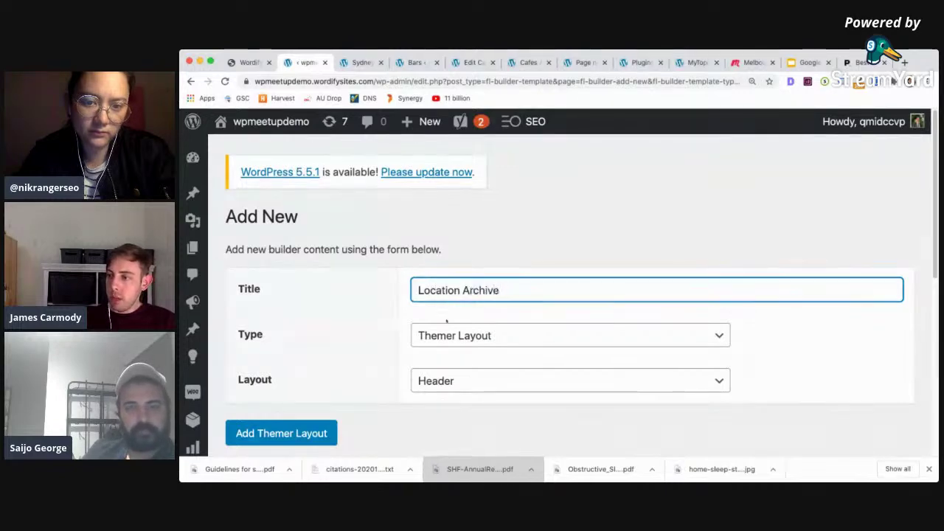
scroll(446, 321, "down", 1)
key("Tab")
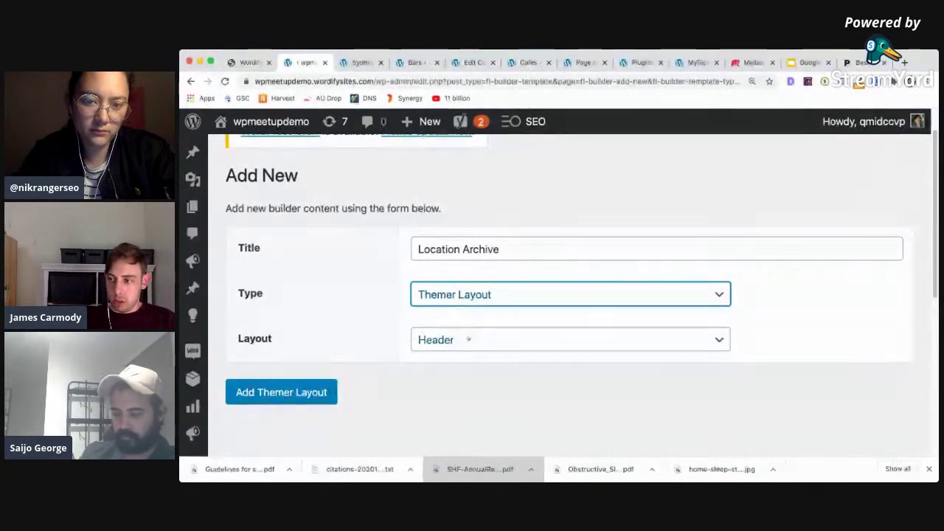
key("Tab")
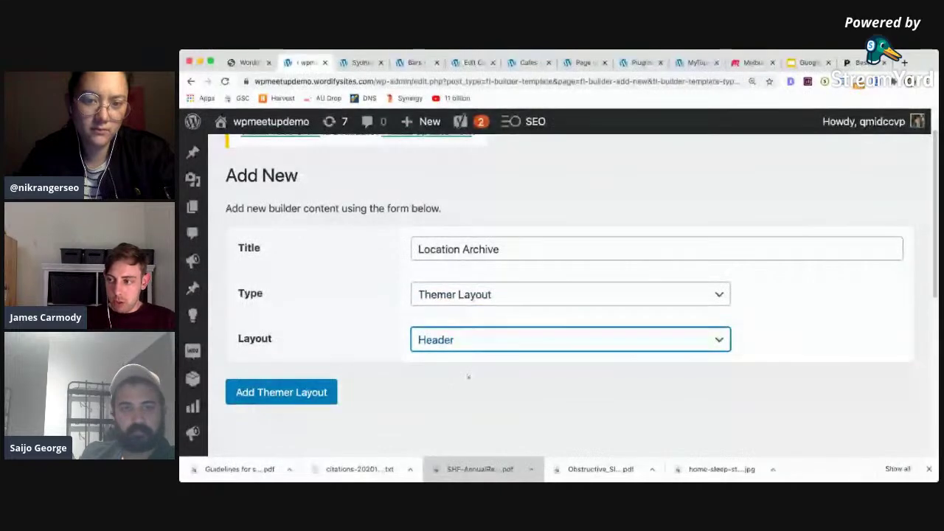
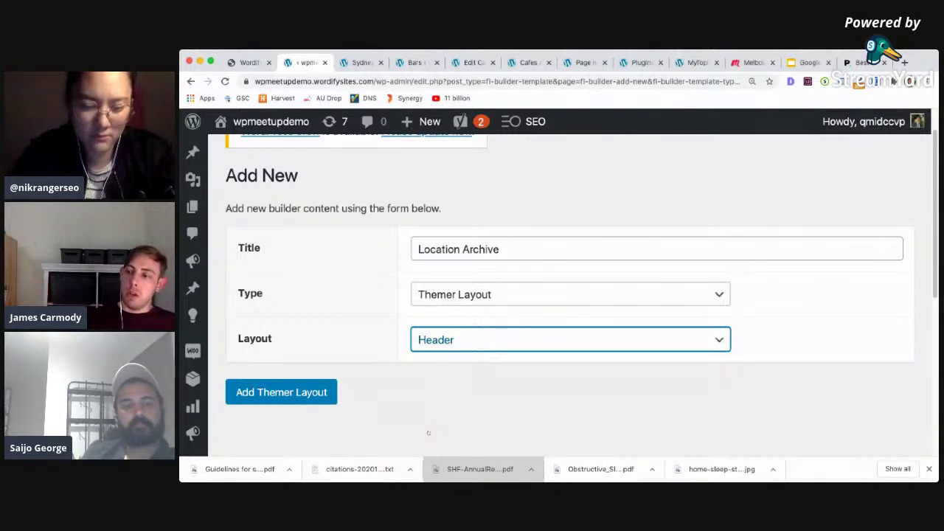
Set the new themer layout's layout type to Archive and add it.
left_click(430, 358)
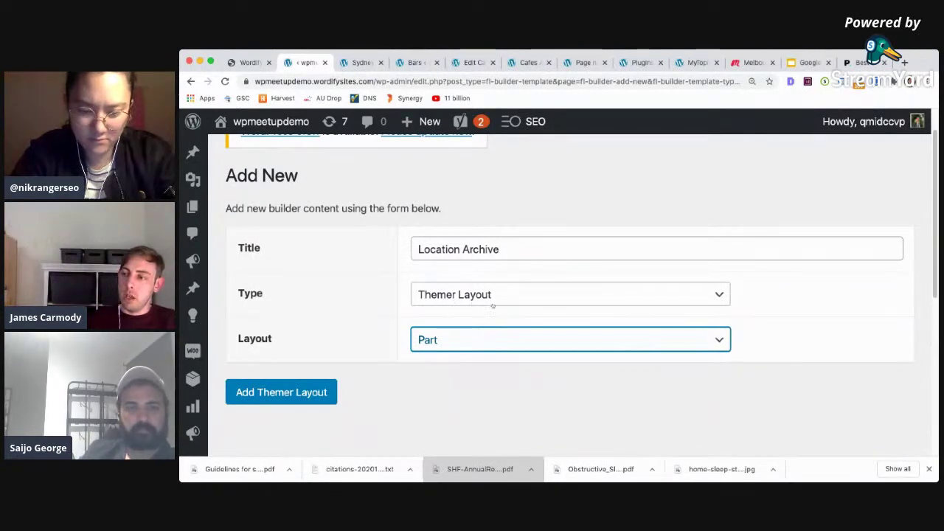
key("Down")
key("Down")
left_click(318, 393)
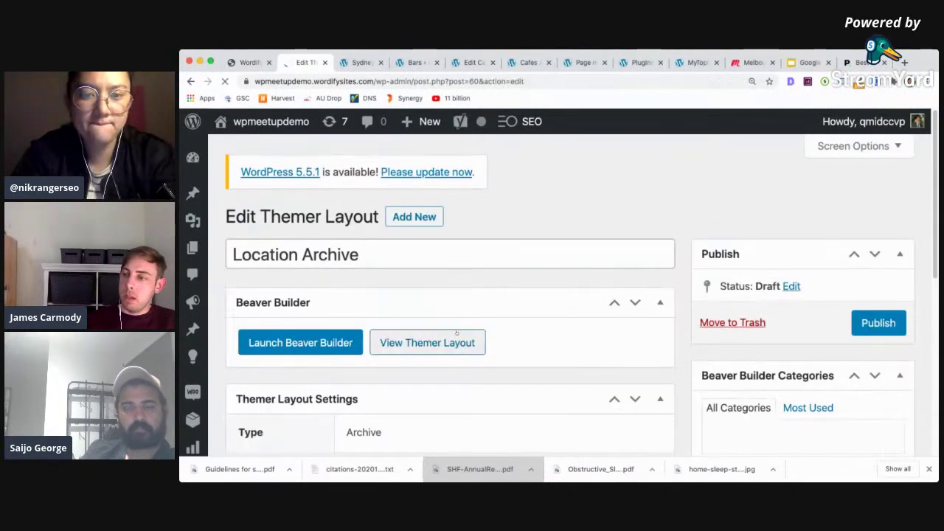
Set the Location Archive layout's display location to Bar Location Archive in its themer layout settings.
scroll(428, 338, "down", 5)
scroll(455, 337, "down", 2)
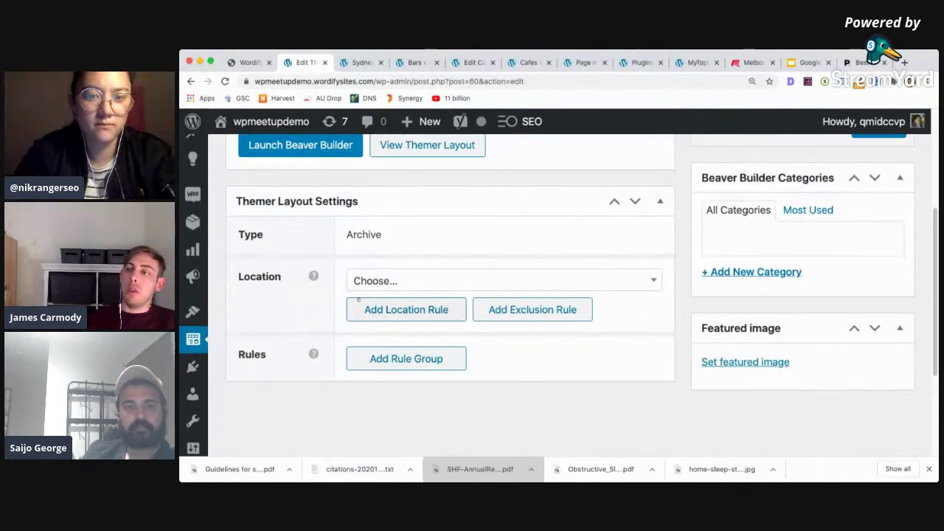
scroll(373, 264, "up", 2)
scroll(372, 266, "down", 2)
scroll(373, 266, "up", 4)
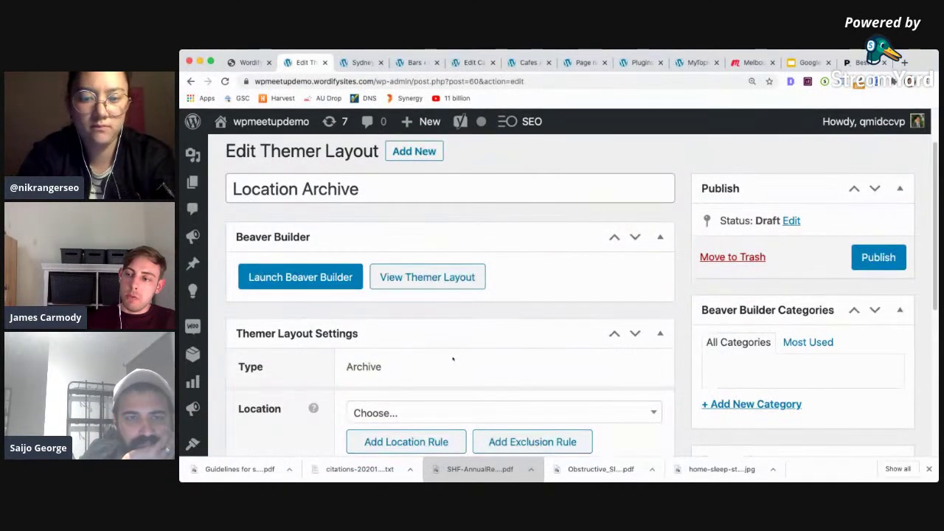
scroll(401, 291, "down", 4)
left_click(401, 289)
scroll(401, 289, "down", 2)
scroll(436, 314, "down", 2)
scroll(436, 313, "up", 2)
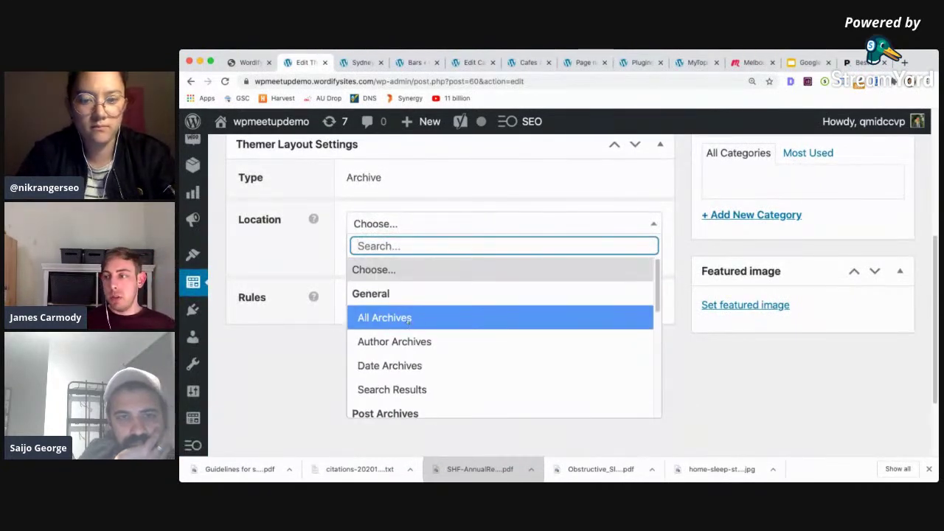
scroll(408, 320, "down", 2)
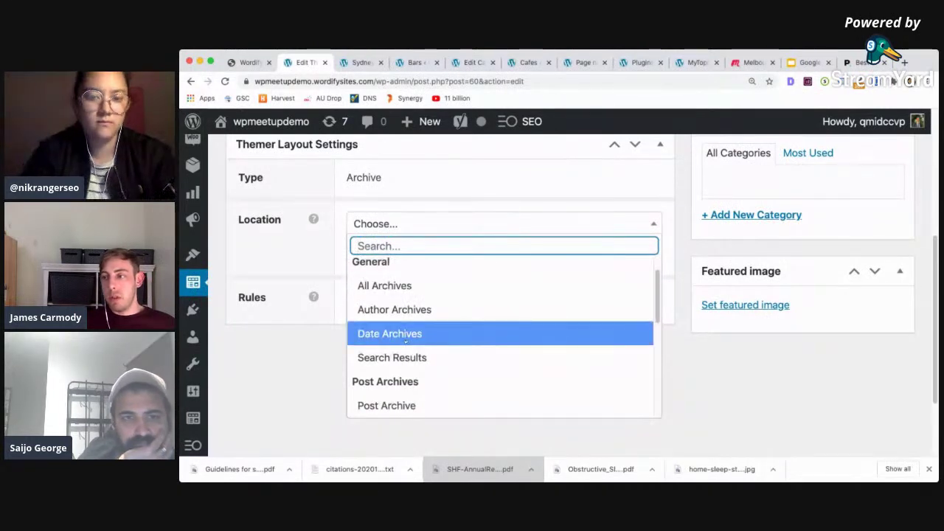
scroll(406, 341, "down", 1)
scroll(408, 340, "down", 3)
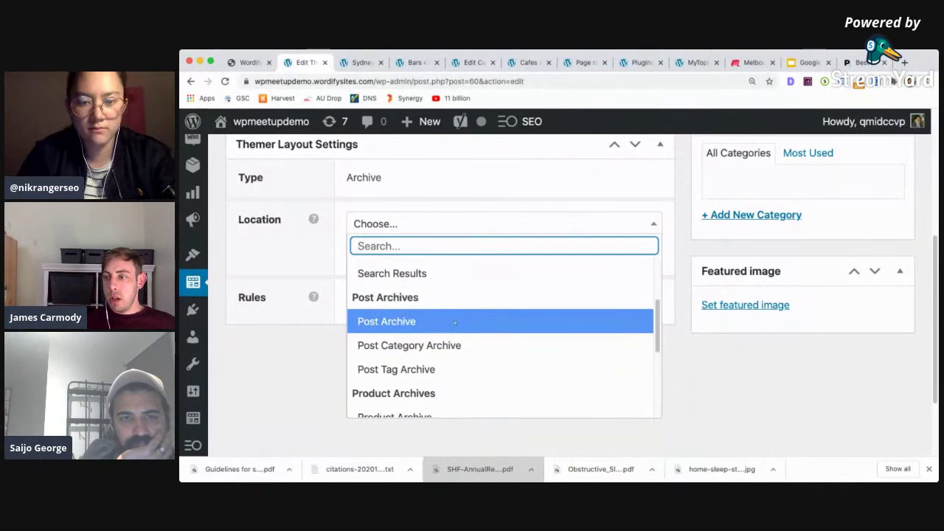
scroll(457, 323, "down", 2)
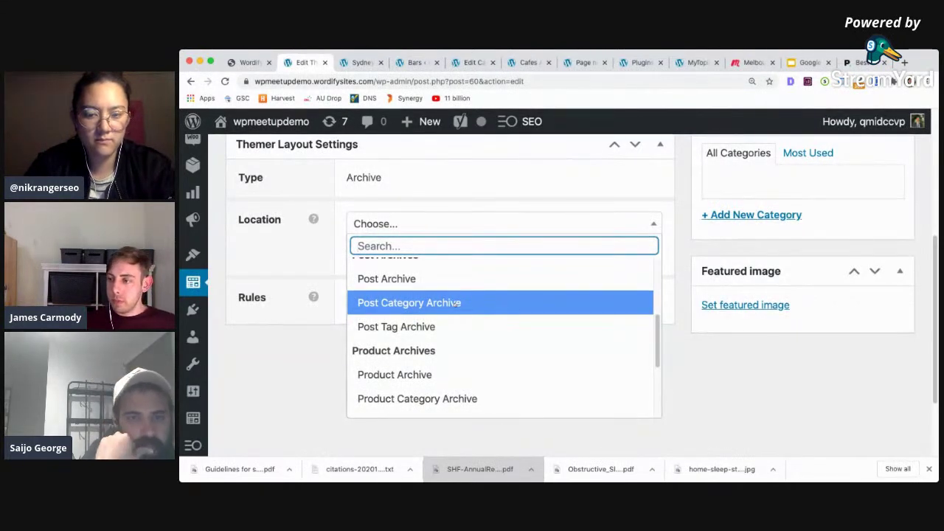
scroll(455, 309, "down", 4)
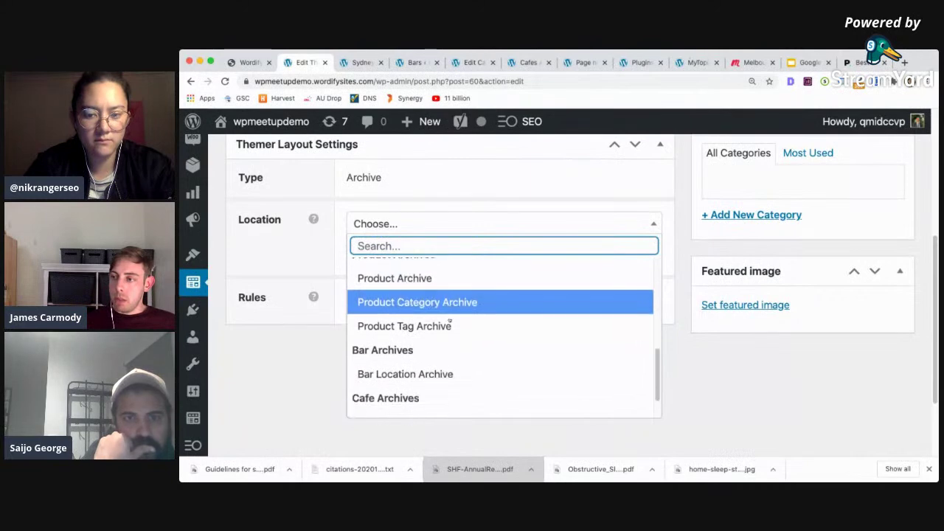
scroll(458, 311, "down", 2)
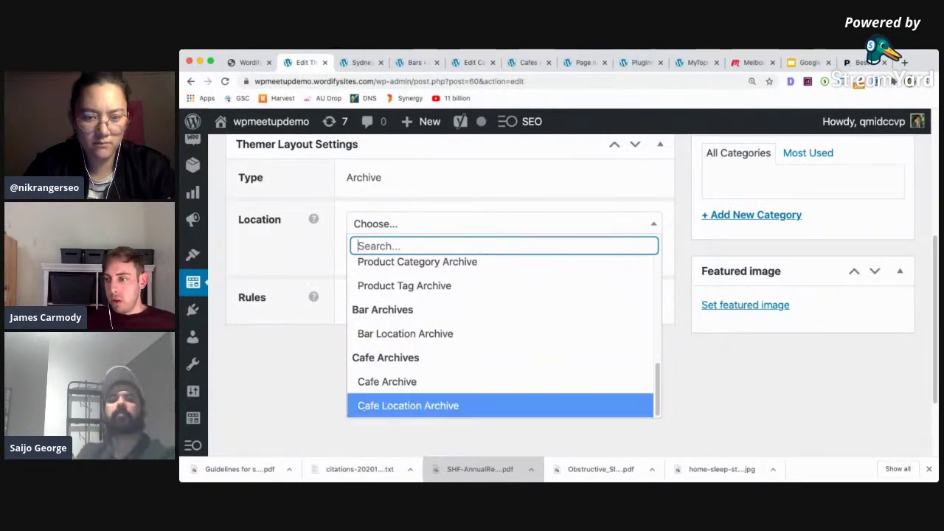
left_click(411, 333)
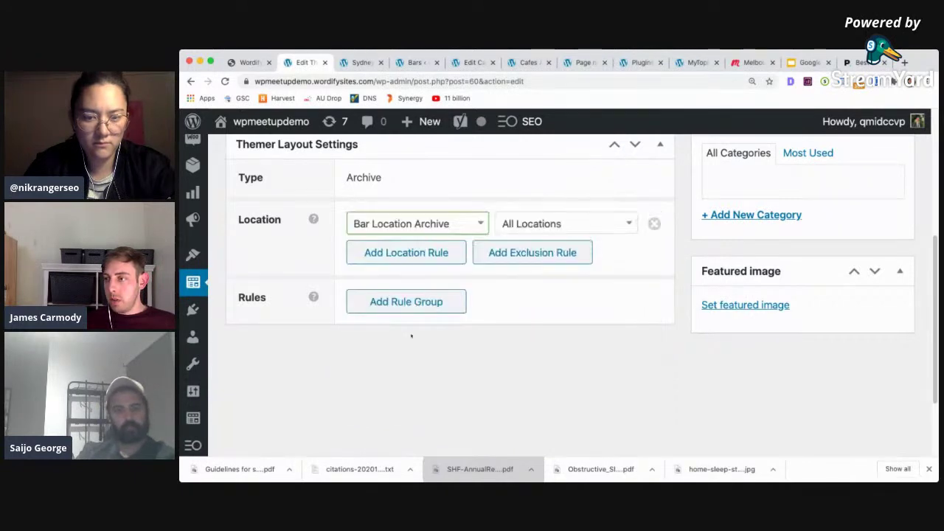
Add a second location rule and look through its options down to Cafe Location Archive, leaving the rule unselected.
left_click(422, 255)
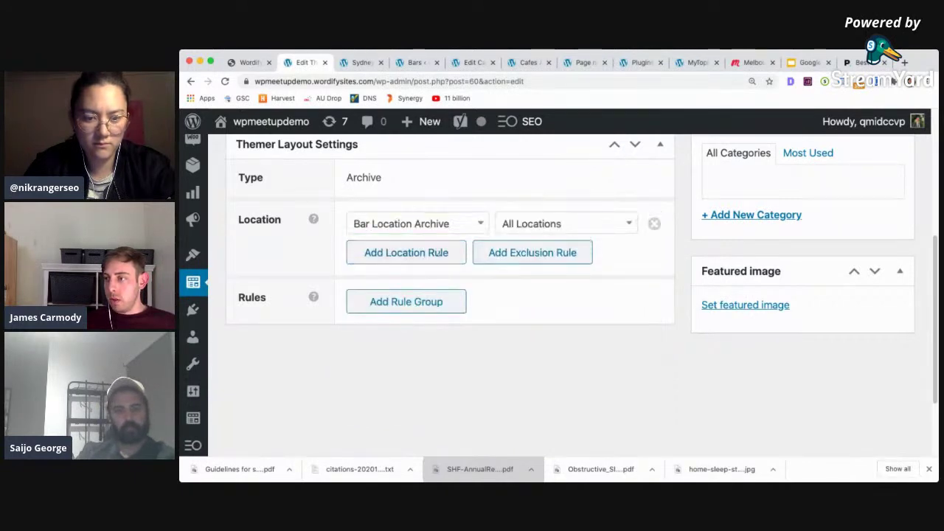
left_click(419, 224)
scroll(418, 369, "down", 8)
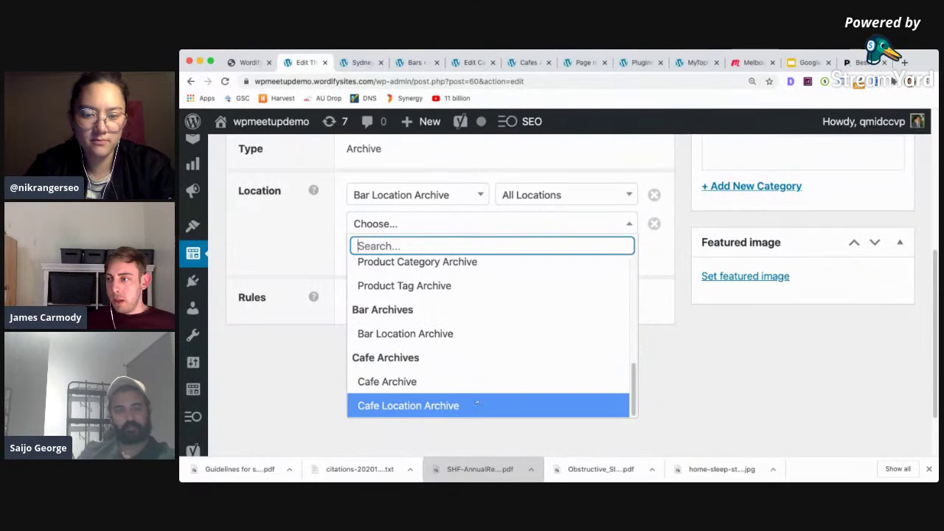
left_click(627, 224)
scroll(626, 257, "up", 5)
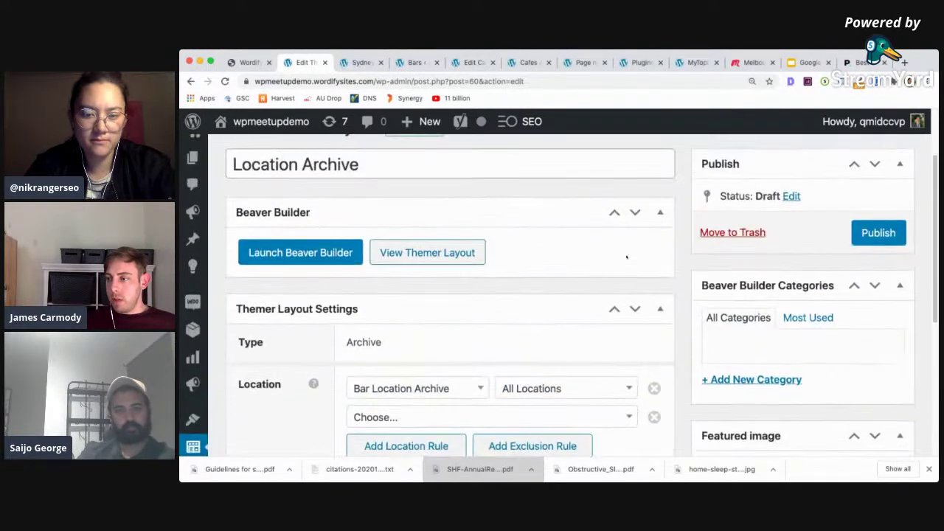
scroll(626, 257, "down", 3)
scroll(516, 310, "up", 4)
scroll(377, 359, "down", 5)
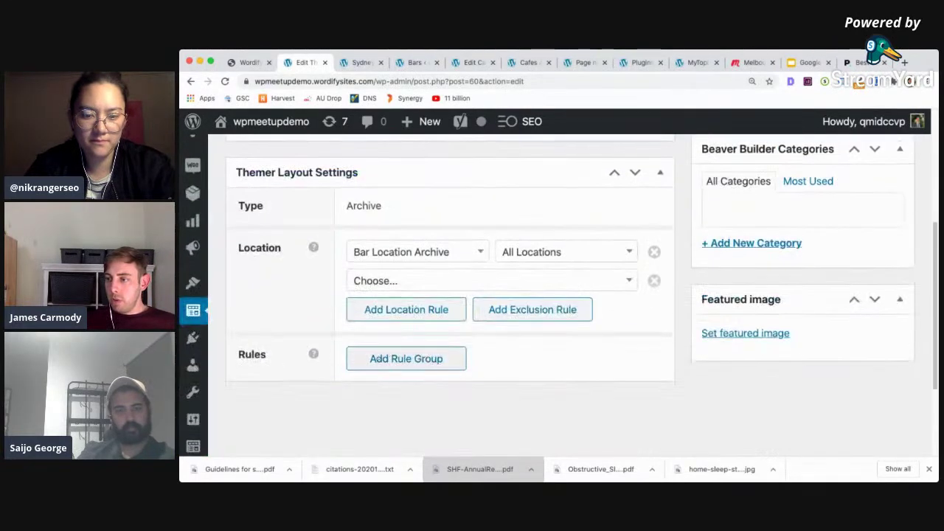
Add a rule group to the Location Archive layout and set its first rule's condition to User.
left_click(415, 360)
scroll(415, 360, "down", 3)
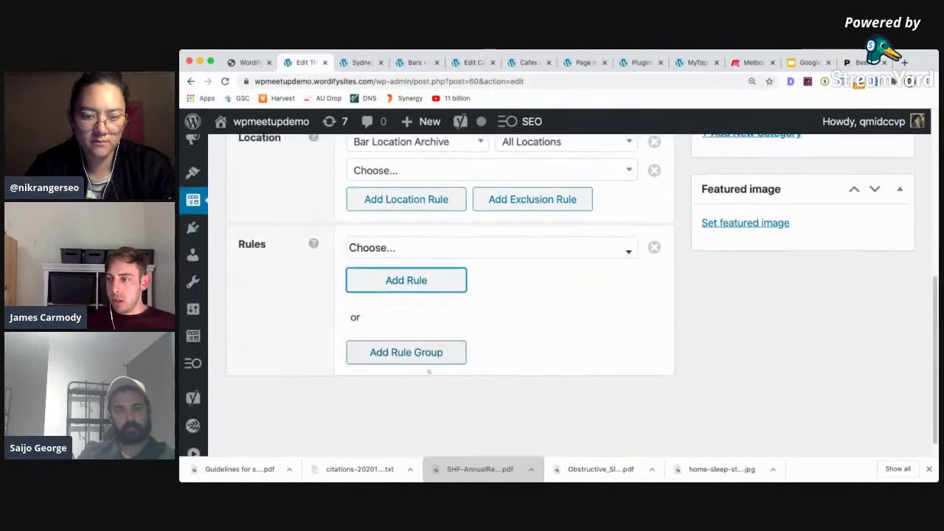
left_click(416, 249)
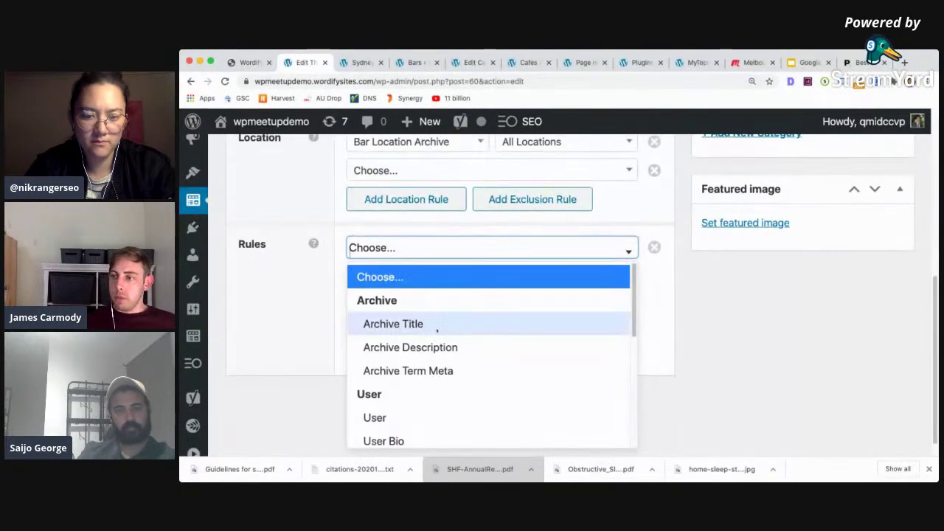
scroll(437, 332, "down", 3)
scroll(426, 338, "up", 3)
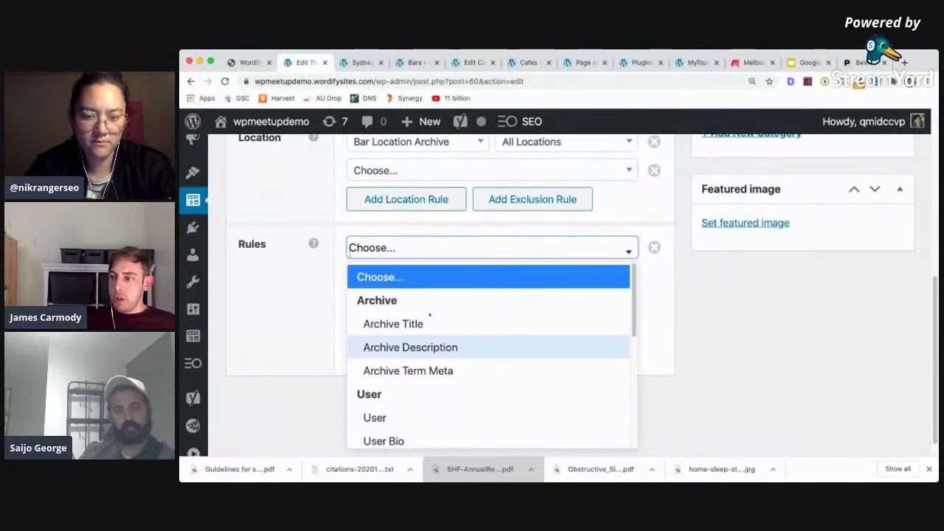
scroll(422, 341, "down", 3)
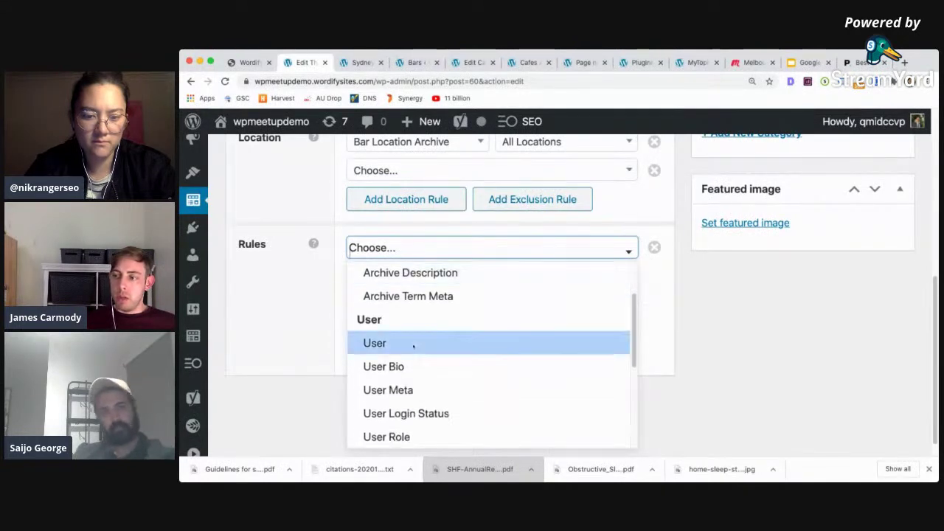
left_click(414, 344)
left_click(487, 248)
left_click(584, 250)
Change the rule's condition to User Role and open its list of role choices.
left_click(391, 248)
scroll(393, 362, "down", 3)
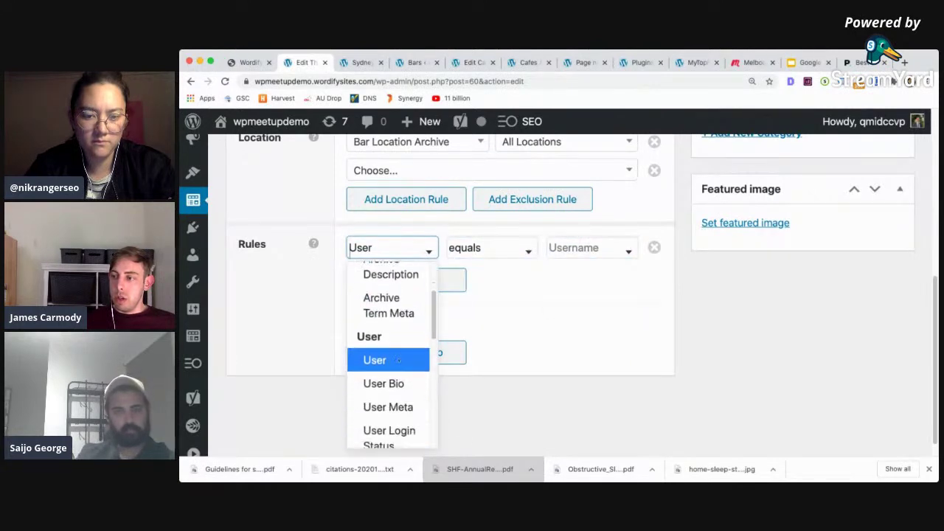
scroll(396, 370, "down", 1)
left_click(396, 369)
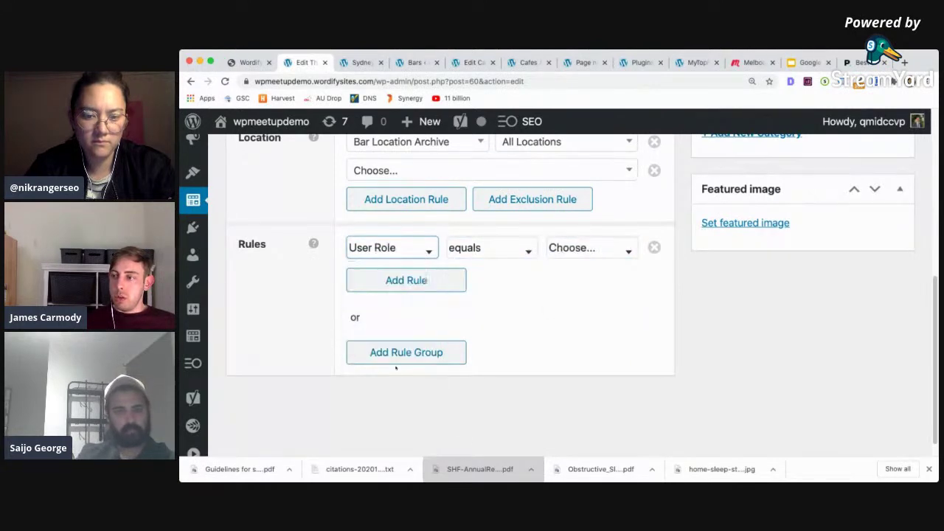
left_click(552, 249)
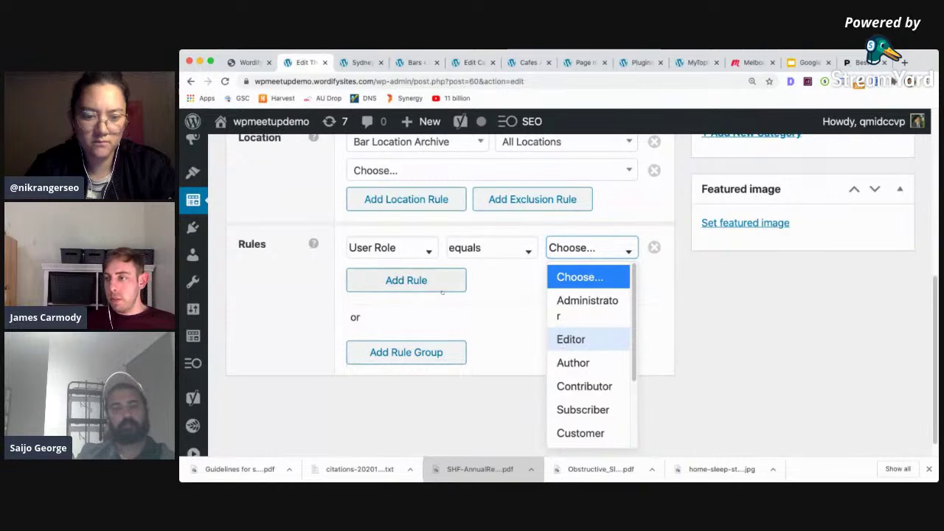
Add a second rule to the group and set the first rule to User Login Status equals Logged In.
left_click(434, 284)
left_click(396, 228)
scroll(398, 319, "down", 5)
scroll(400, 318, "down", 4)
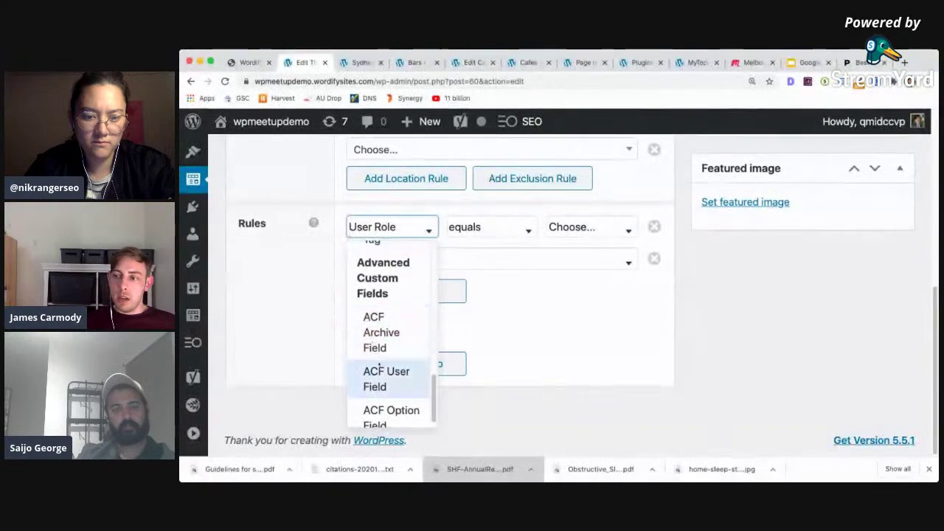
scroll(371, 343, "down", 1)
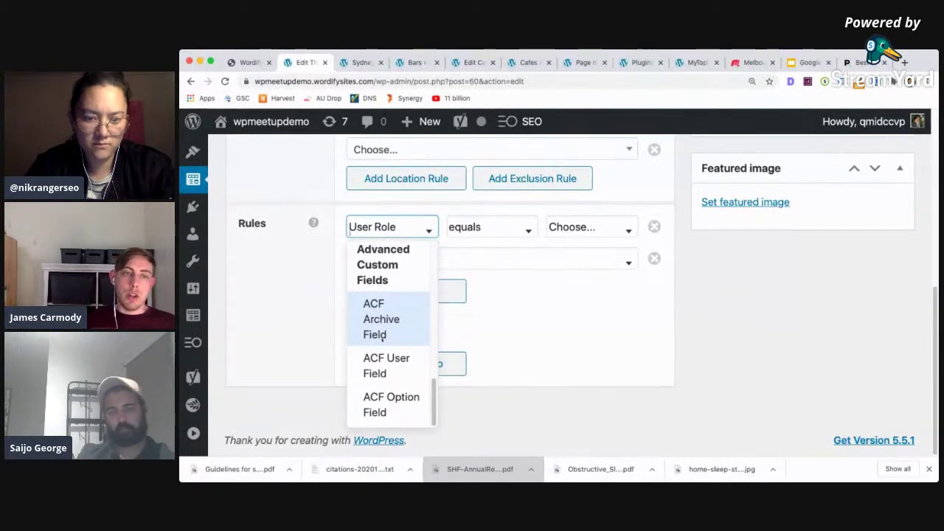
scroll(395, 334, "up", 5)
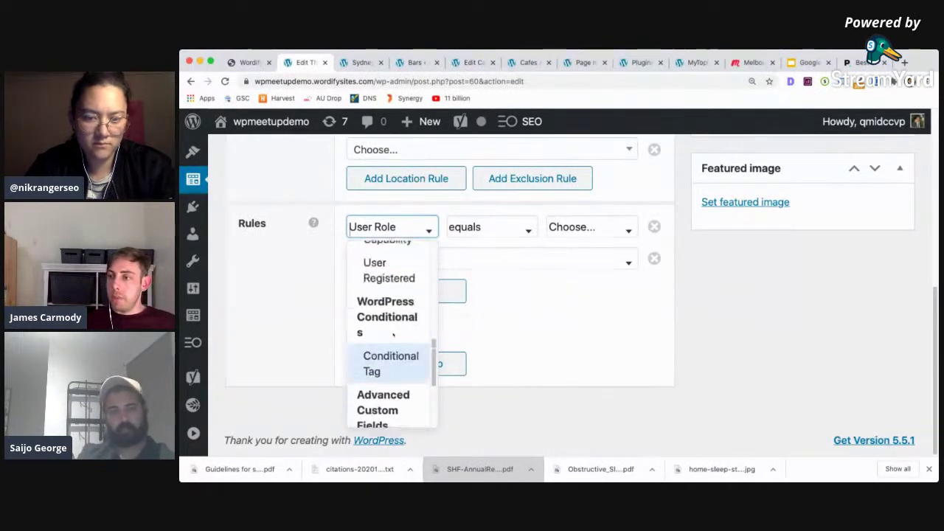
scroll(394, 335, "up", 1)
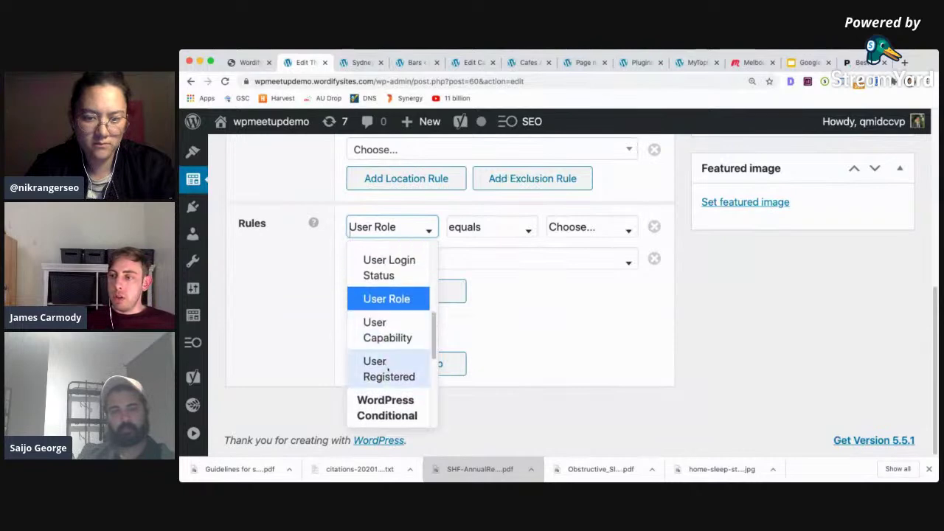
scroll(380, 331, "up", 2)
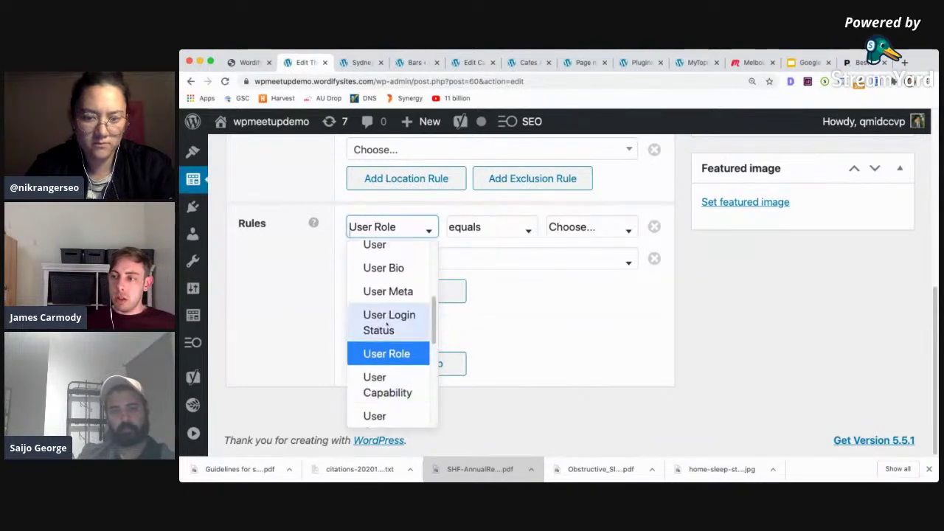
left_click(395, 329)
left_click(590, 227)
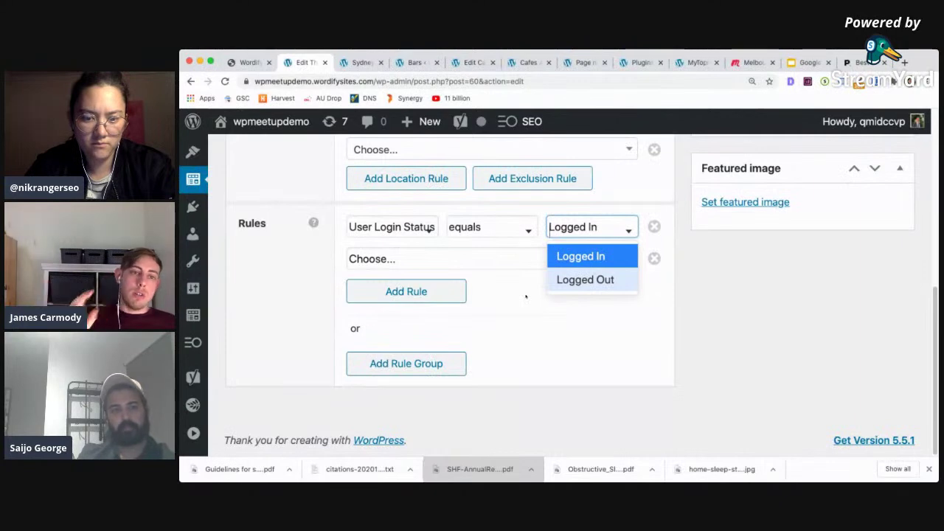
left_click(662, 287)
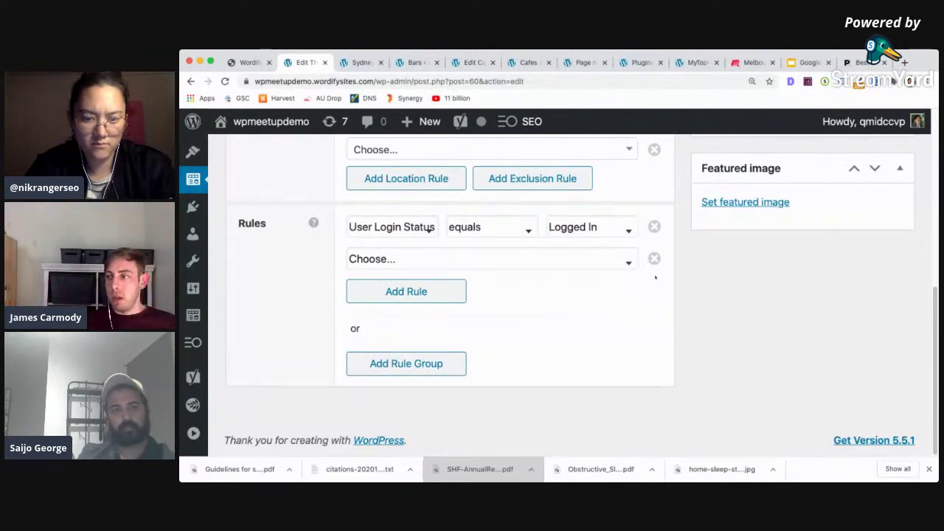
Remove both rules from the layout's rule settings.
scroll(527, 238, "up", 2)
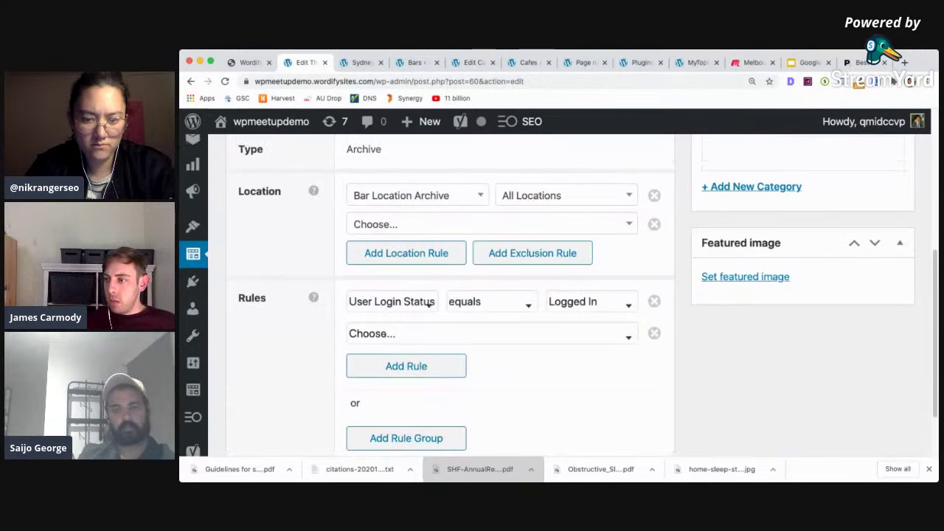
left_click(654, 301)
left_click(654, 301)
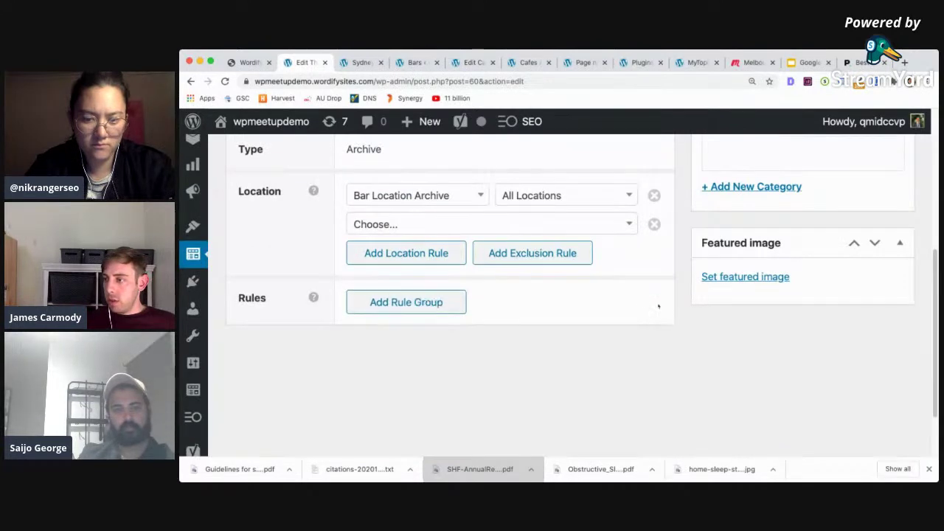
Publish the Location Archive themer layout and open it in the Beaver Builder editor.
scroll(619, 324, "up", 5)
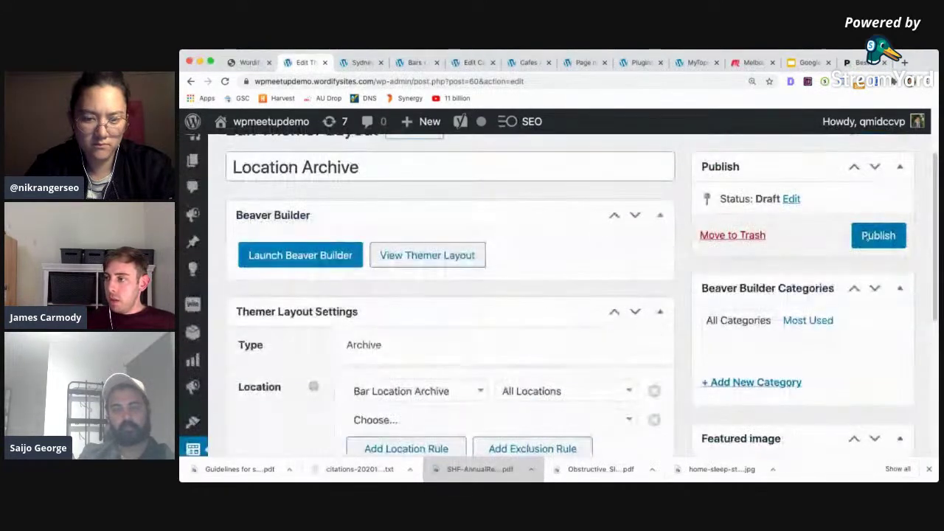
left_click(874, 235)
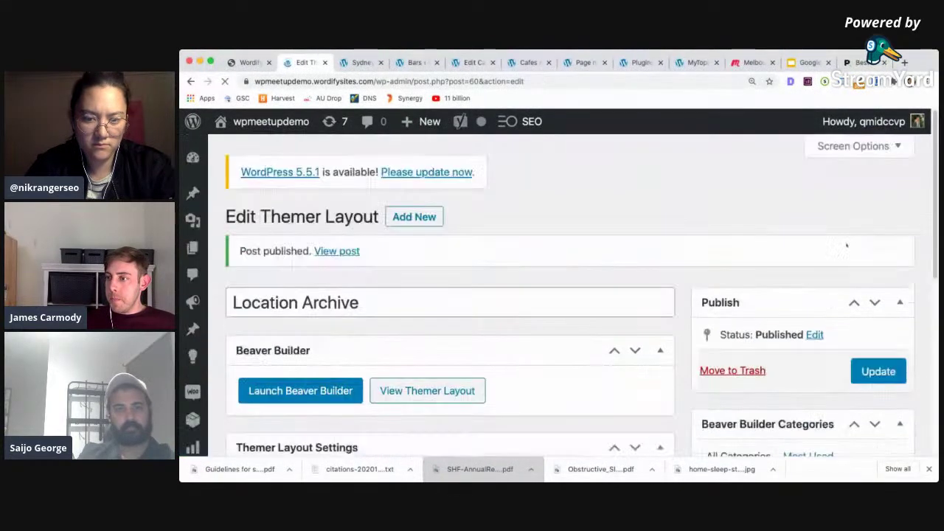
scroll(569, 290, "down", 2)
scroll(569, 289, "down", 2)
left_click(320, 251)
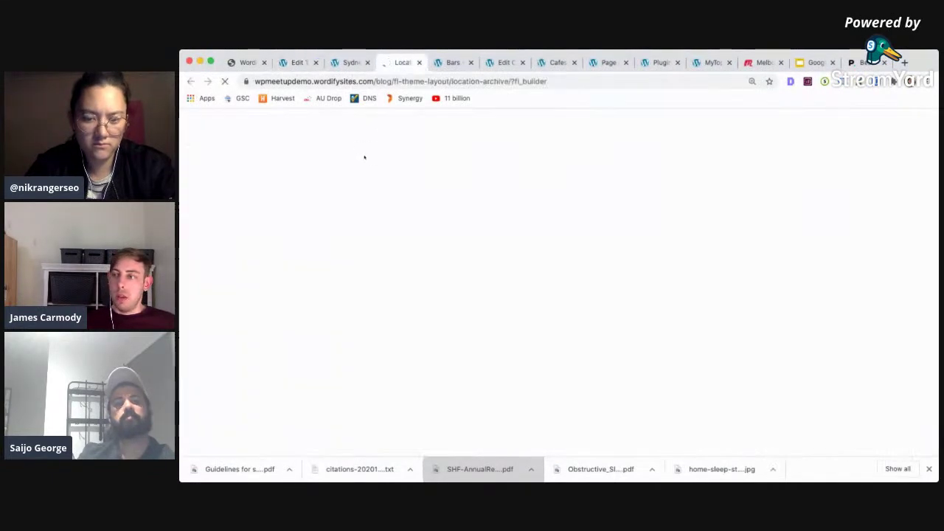
Examine the Location Archive layout's preview for Sydney, from the archive heading down through the posts list.
scroll(475, 272, "down", 5)
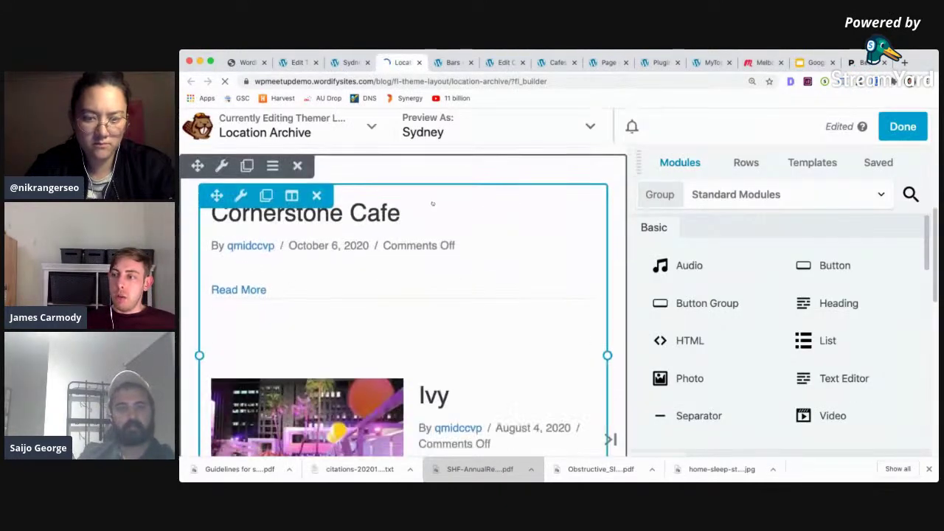
scroll(432, 203, "down", 6)
scroll(432, 203, "up", 7)
scroll(433, 204, "up", 4)
scroll(433, 204, "down", 1)
scroll(433, 203, "up", 2)
scroll(433, 203, "down", 5)
scroll(438, 277, "down", 3)
scroll(444, 222, "up", 5)
scroll(444, 221, "up", 3)
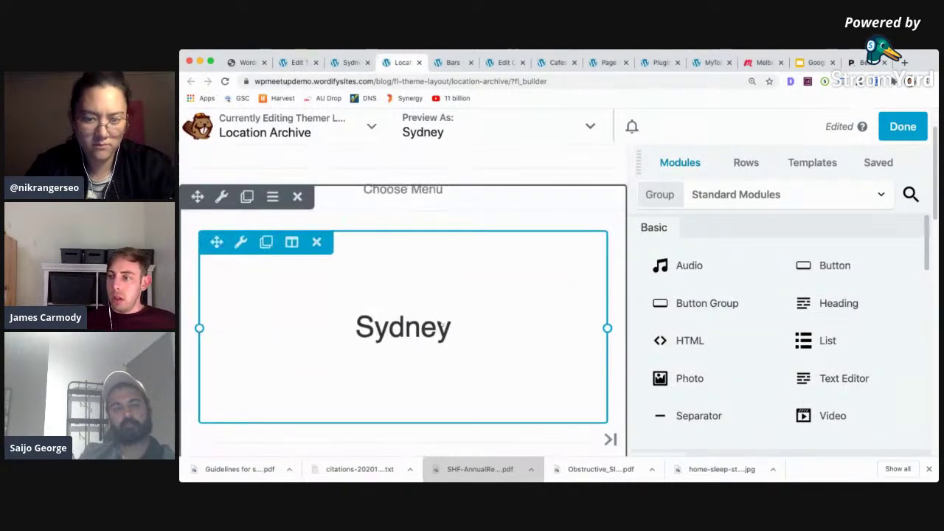
Disconnect the heading from the Archive Title field and enter the static text Sydney instead.
left_click(441, 326)
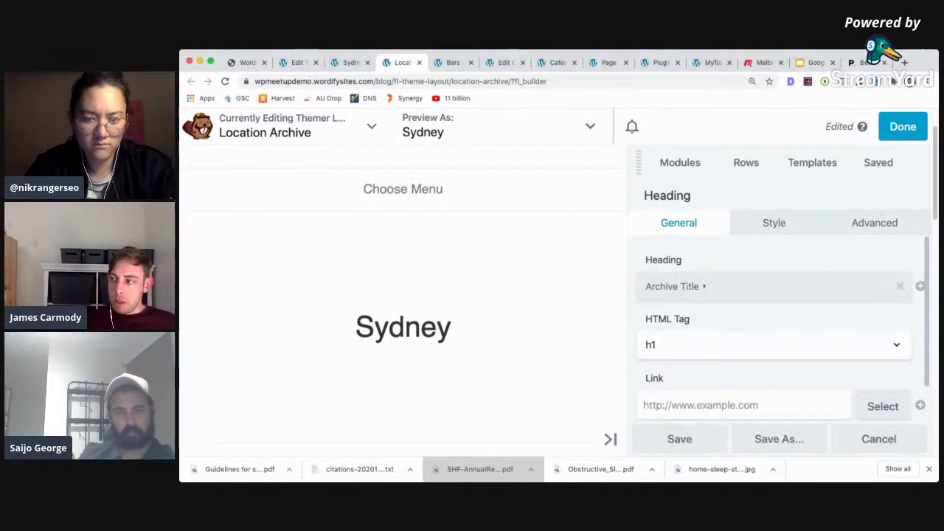
left_click(900, 287)
left_click(722, 285)
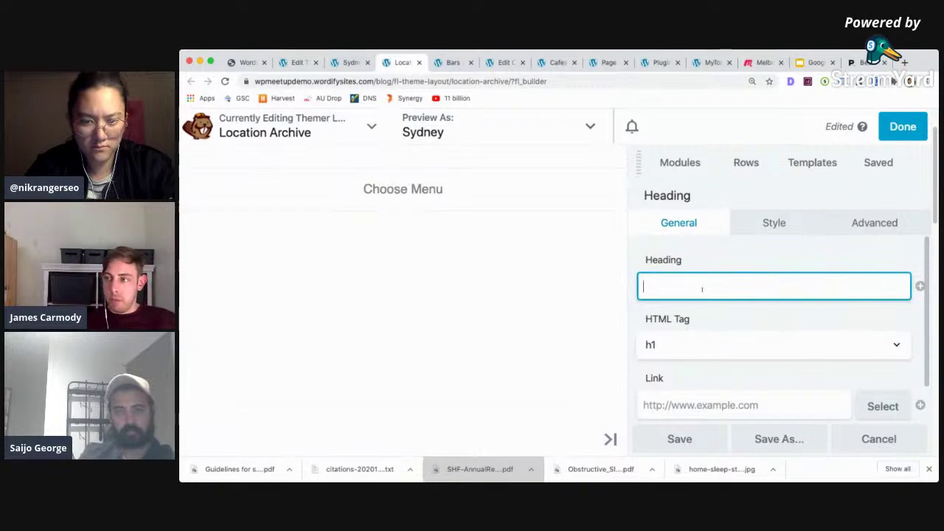
type("Sydney")
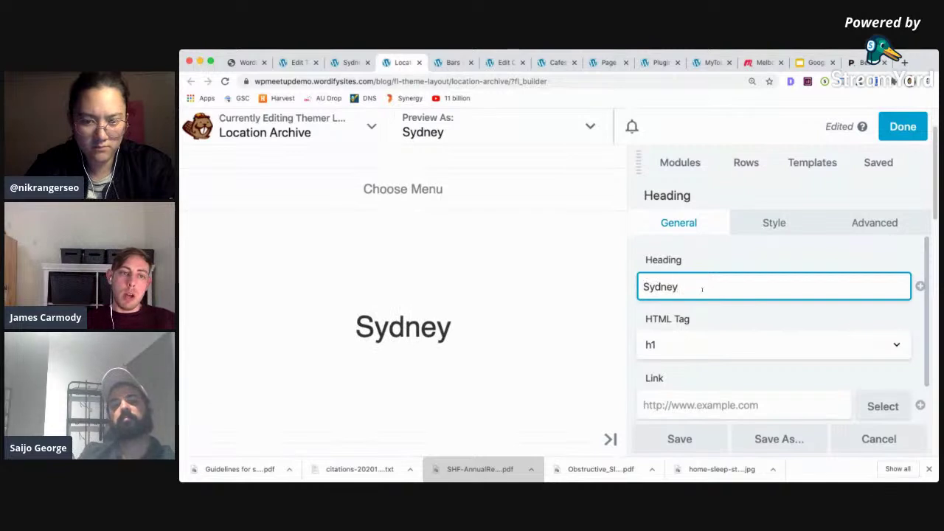
Clear the static heading text and connect the heading to the dynamic Archive Title field.
key("BackSpace")
key("BackSpace")
key("BackSpace")
key("BackSpace")
key("BackSpace")
key("BackSpace")
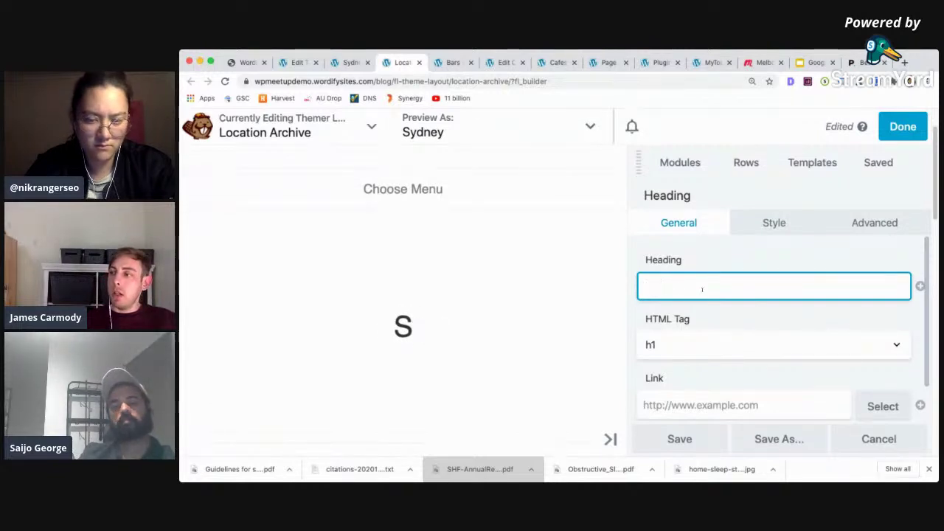
left_click(920, 286)
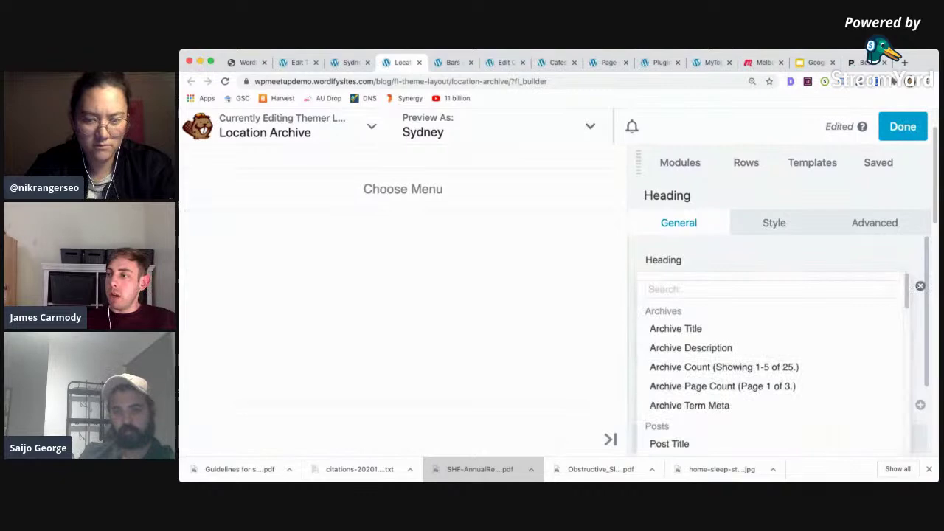
mouse_move(799, 330)
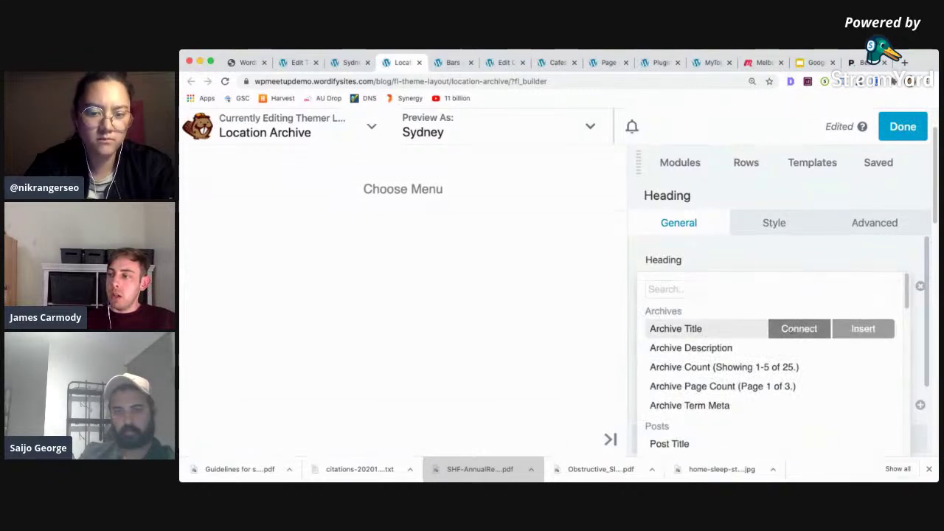
left_click(797, 329)
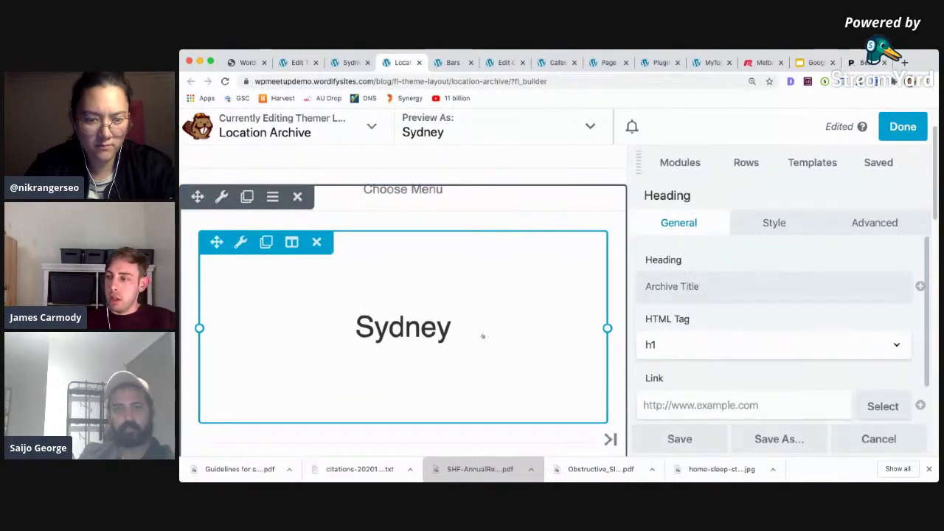
Set the layout of the Posts module below the heading to Columns.
scroll(482, 336, "down", 5)
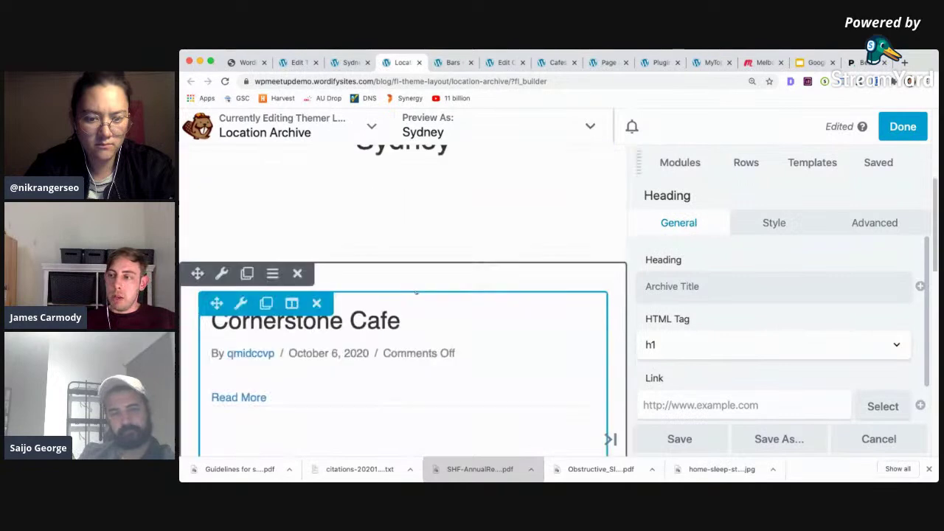
left_click(467, 325)
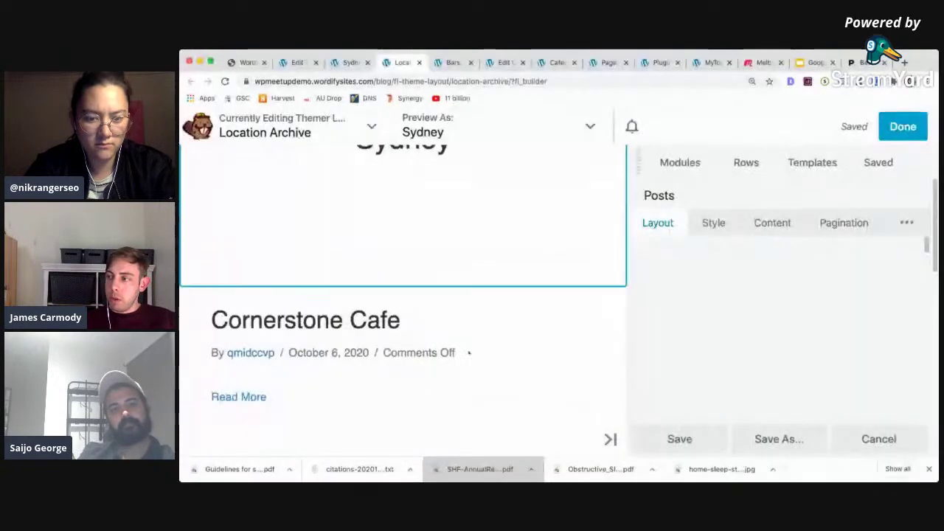
left_click(694, 285)
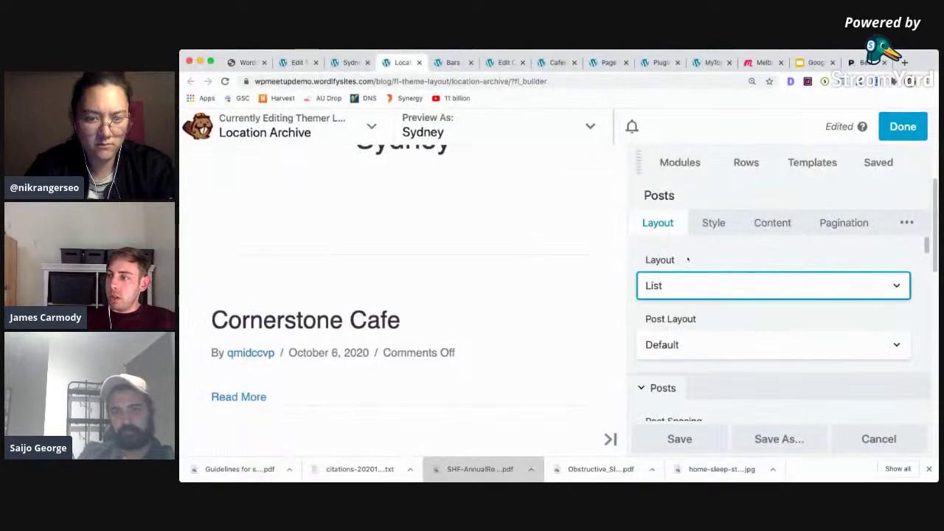
left_click(655, 256)
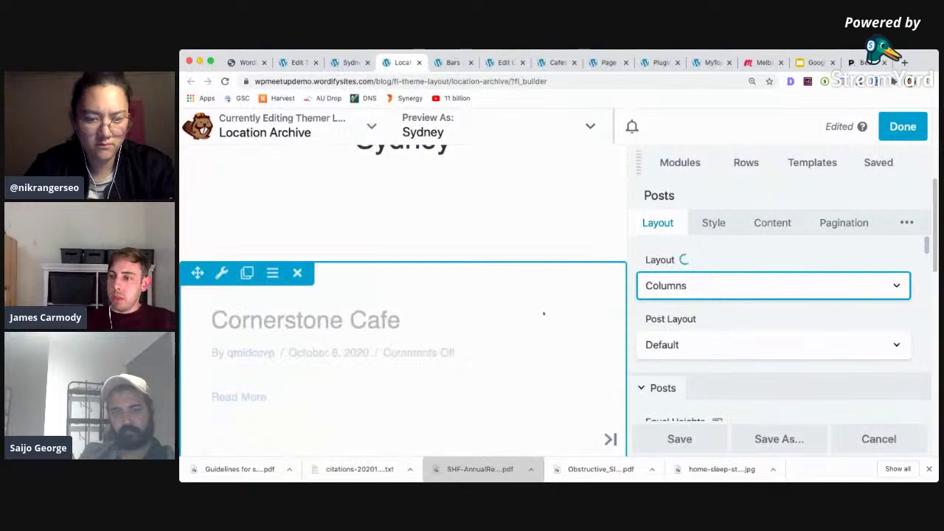
Examine the archive preview with the posts arranged in columns under the Sydney heading.
scroll(255, 259, "down", 1)
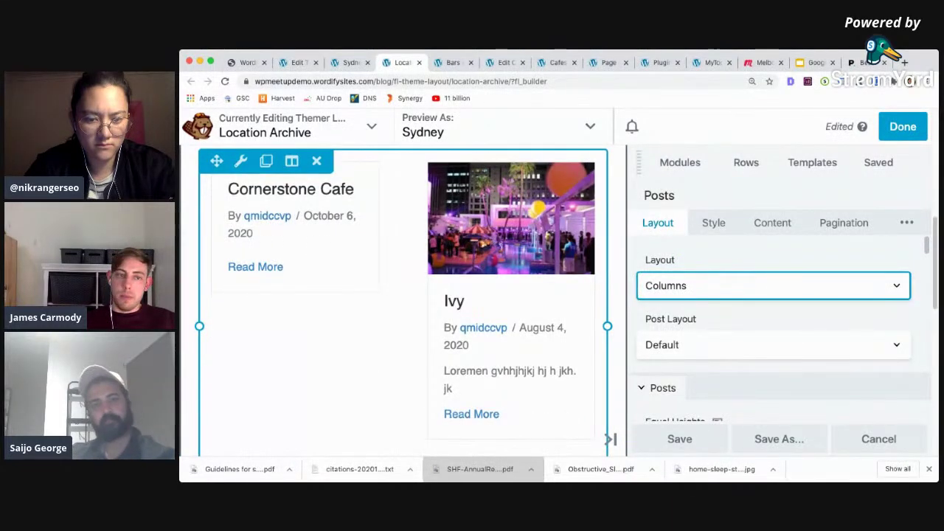
scroll(295, 254, "down", 1)
scroll(325, 266, "up", 1)
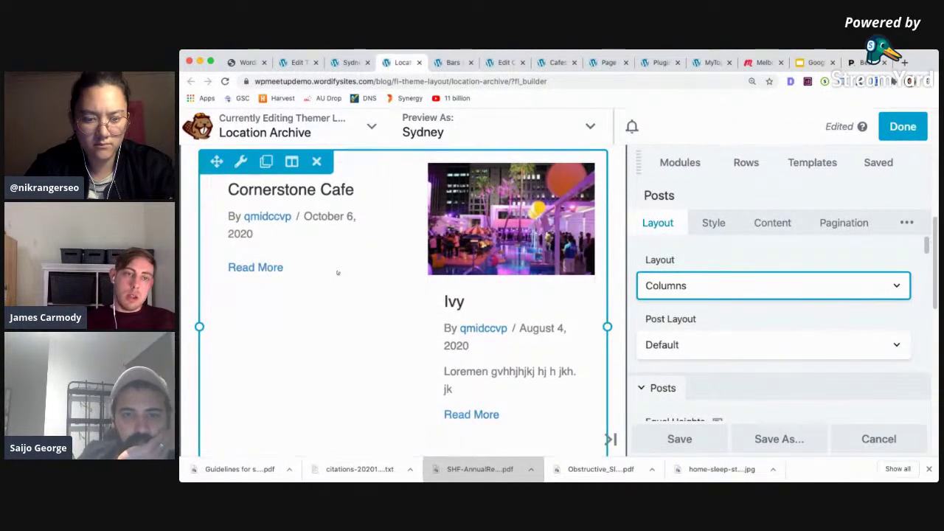
scroll(376, 267, "up", 1)
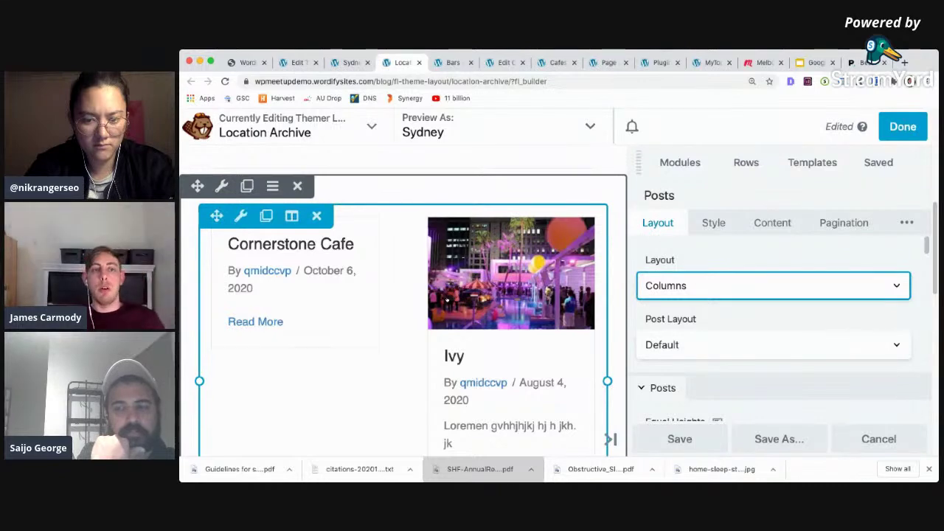
scroll(448, 302, "down", 3)
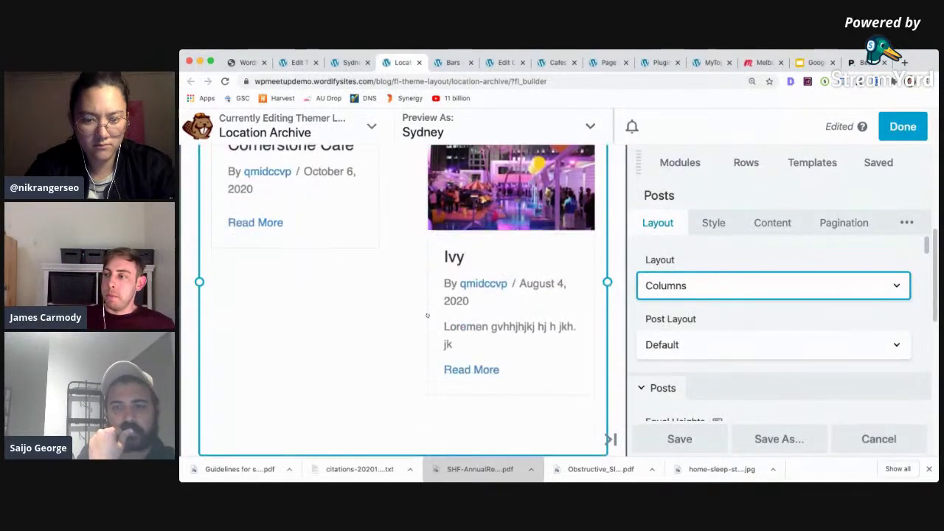
scroll(669, 302, "down", 1)
scroll(420, 326, "down", 1)
scroll(421, 326, "up", 5)
scroll(344, 270, "up", 2)
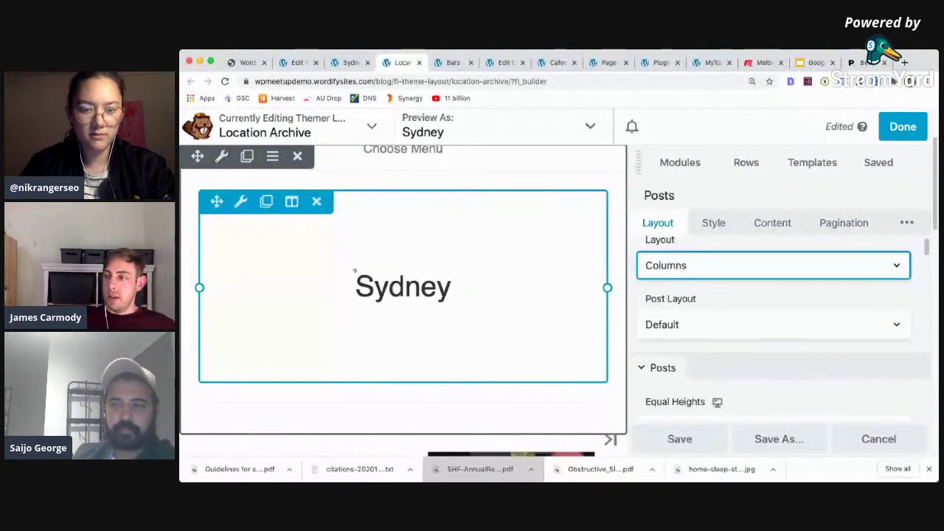
scroll(394, 399, "down", 2)
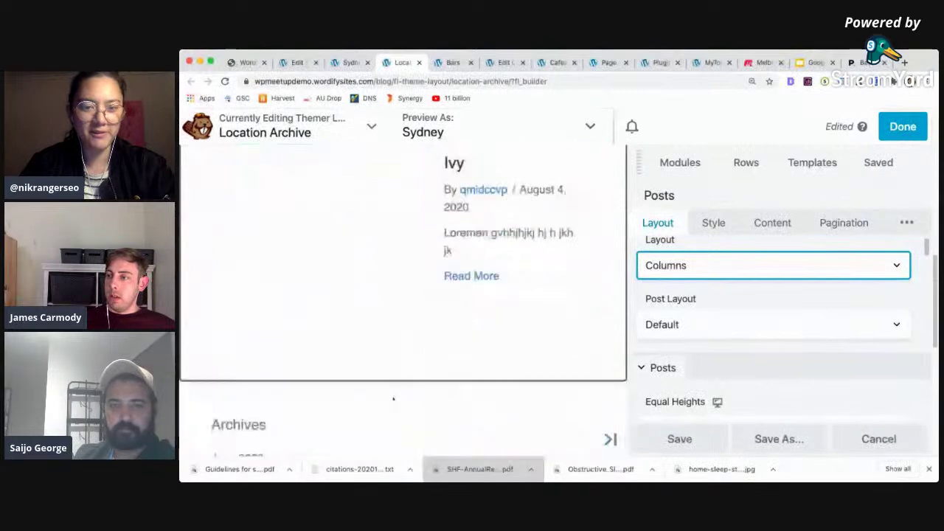
scroll(393, 399, "down", 2)
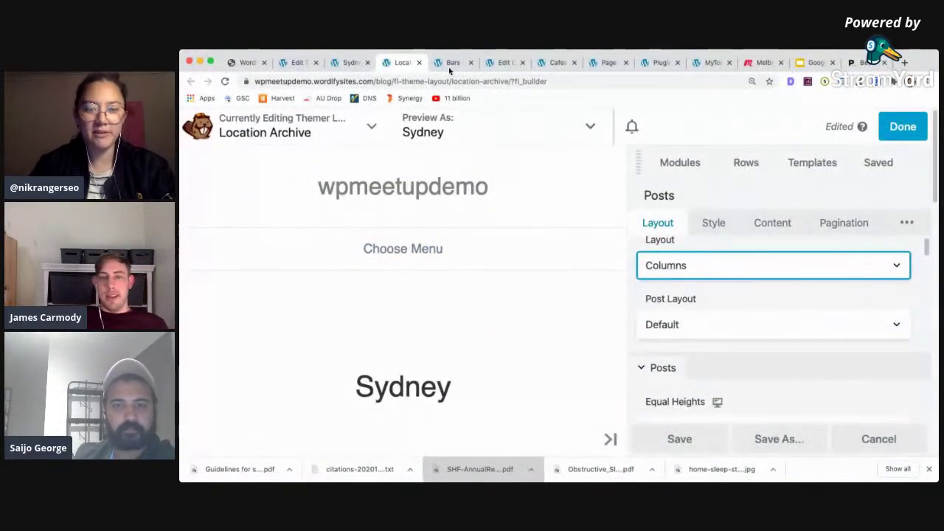